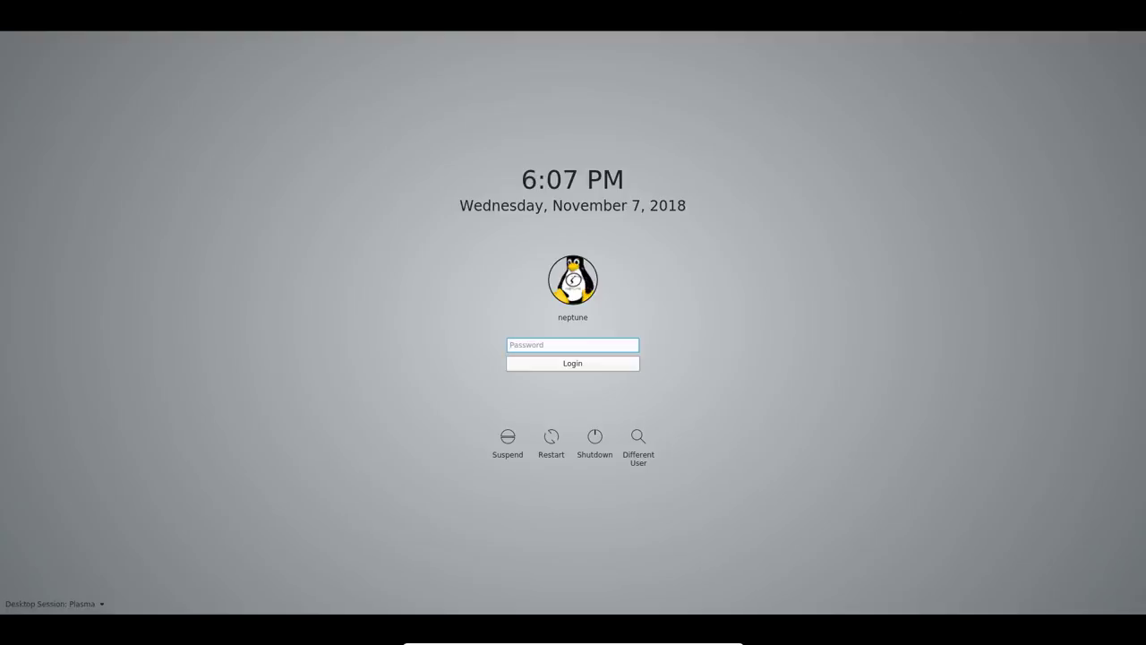
Choose the Plasma desktop session and log in to the neptune account with its password.
{"action": "left_click", "coordinate": [94, 605]}
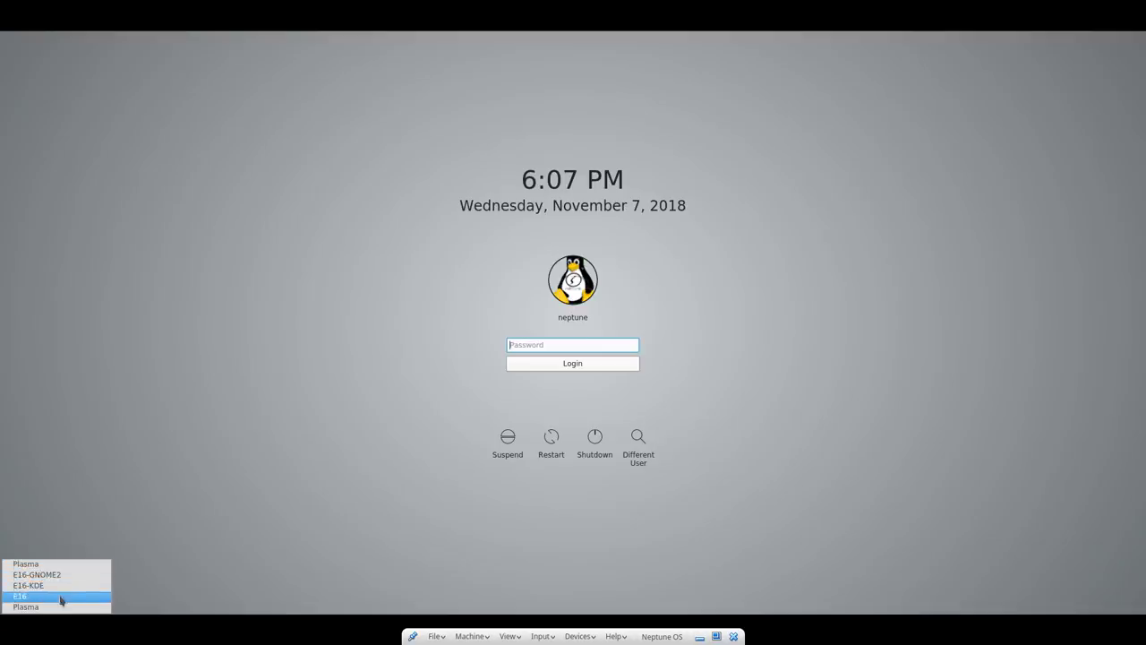
{"action": "left_click", "coordinate": [61, 608]}
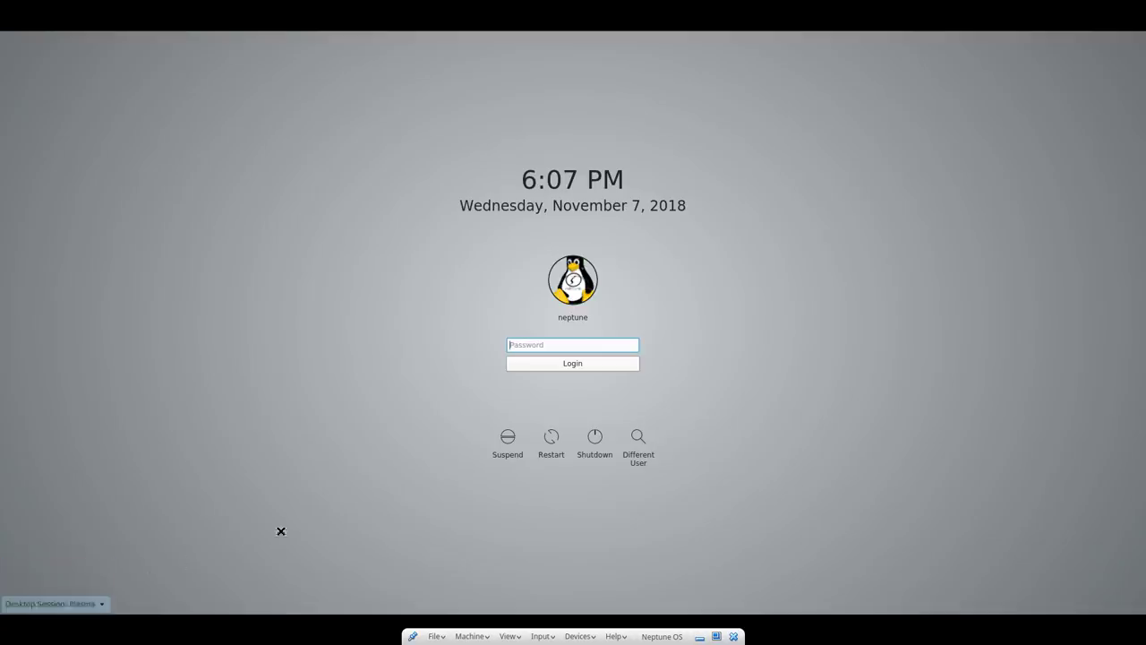
{"action": "type", "text": "******"}
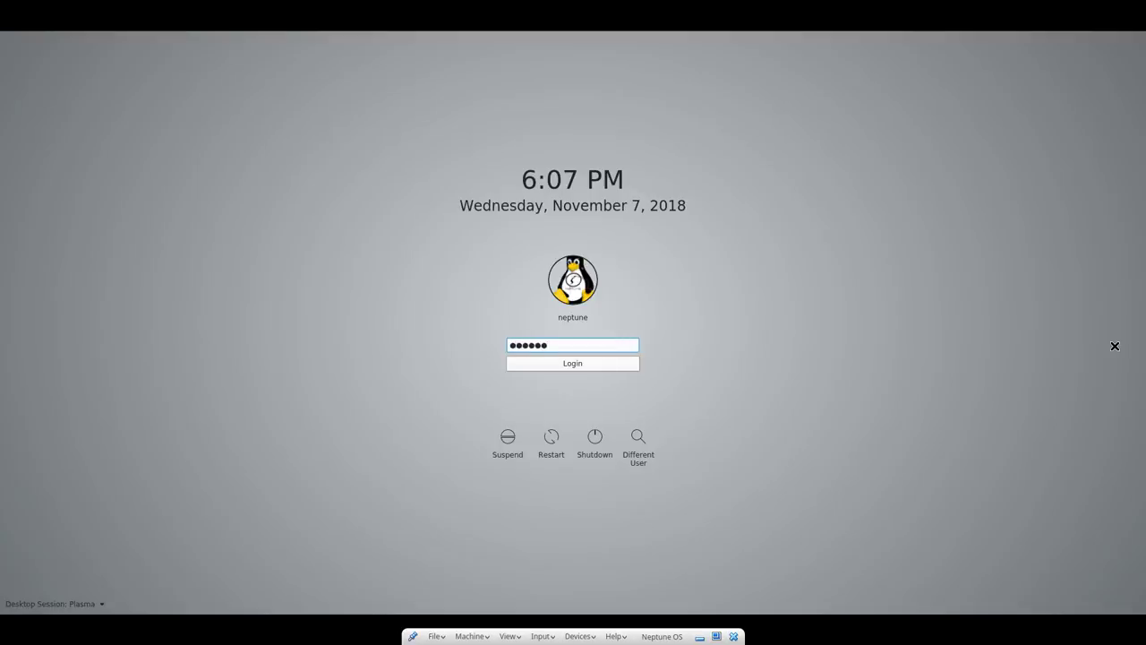
{"action": "key", "text": "BackSpace"}
{"action": "key", "text": "BackSpace"}
{"action": "key", "text": "BackSpace"}
{"action": "key", "text": "BackSpace"}
{"action": "key", "text": "BackSpace"}
{"action": "key", "text": "BackSpace"}
{"action": "type", "text": "********"}
{"action": "left_click", "coordinate": [567, 367]}
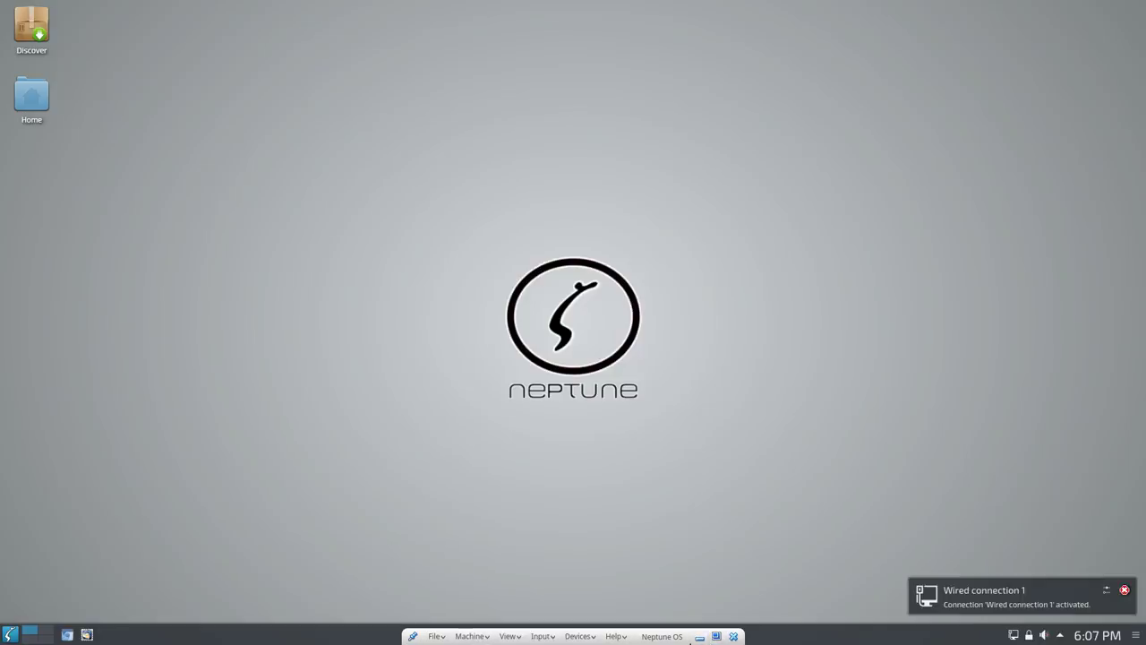
{"action": "left_click", "coordinate": [699, 636]}
{"action": "left_click", "coordinate": [697, 639]}
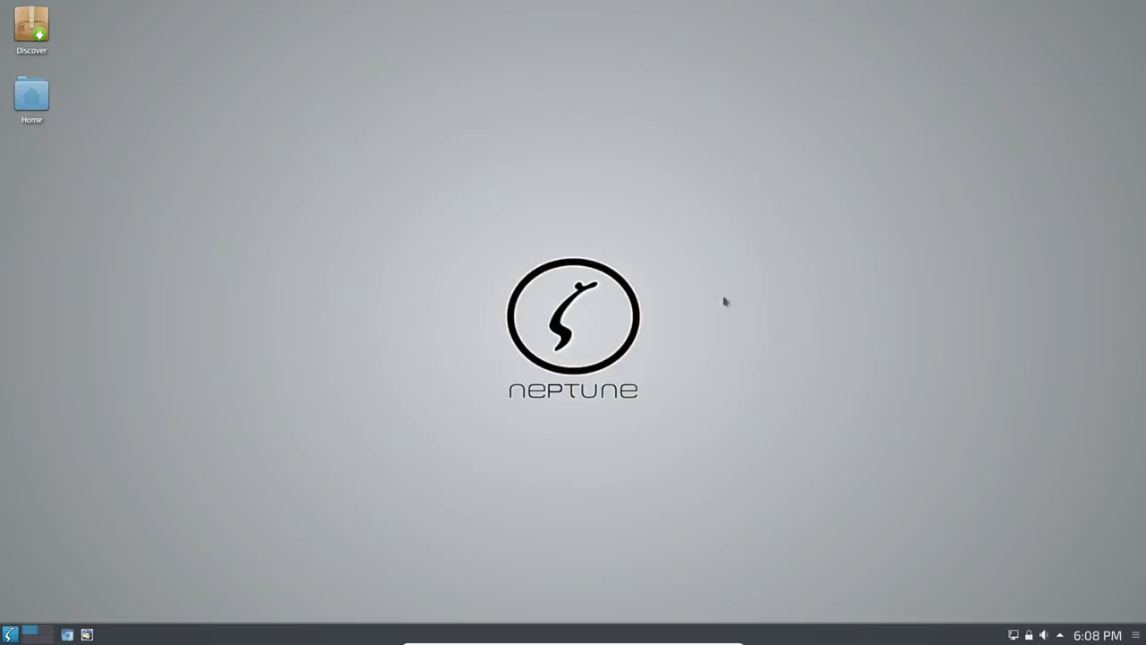
Open Discover and the Home folder from the desktop, and close the file manager window.
{"action": "left_click", "coordinate": [21, 32]}
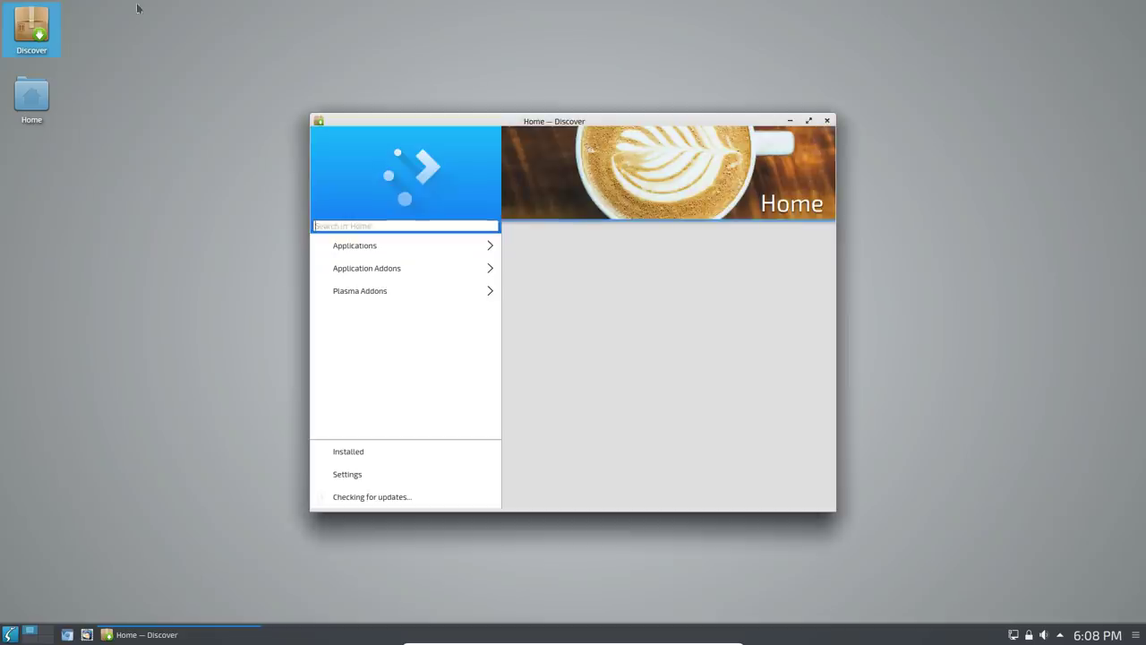
{"action": "left_click", "coordinate": [40, 99]}
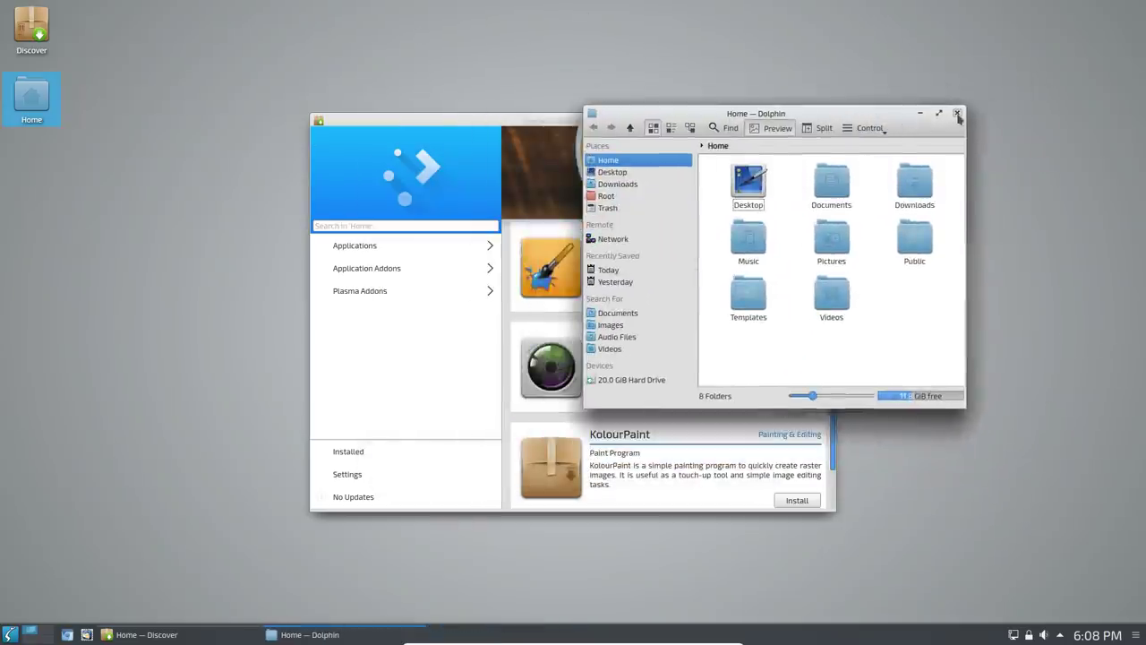
{"action": "left_click", "coordinate": [958, 114]}
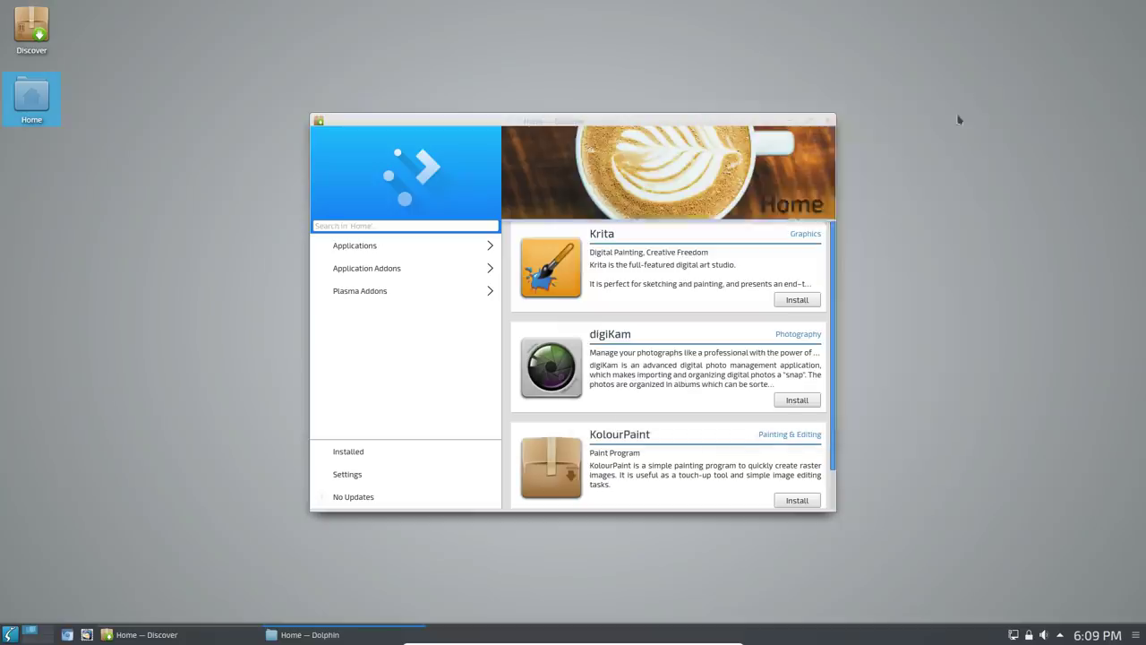
Reposition and enlarge the Discover window, look through its featured applications, and close it.
{"action": "left_click_drag", "start_coordinate": [596, 113], "coordinate": [574, 39]}
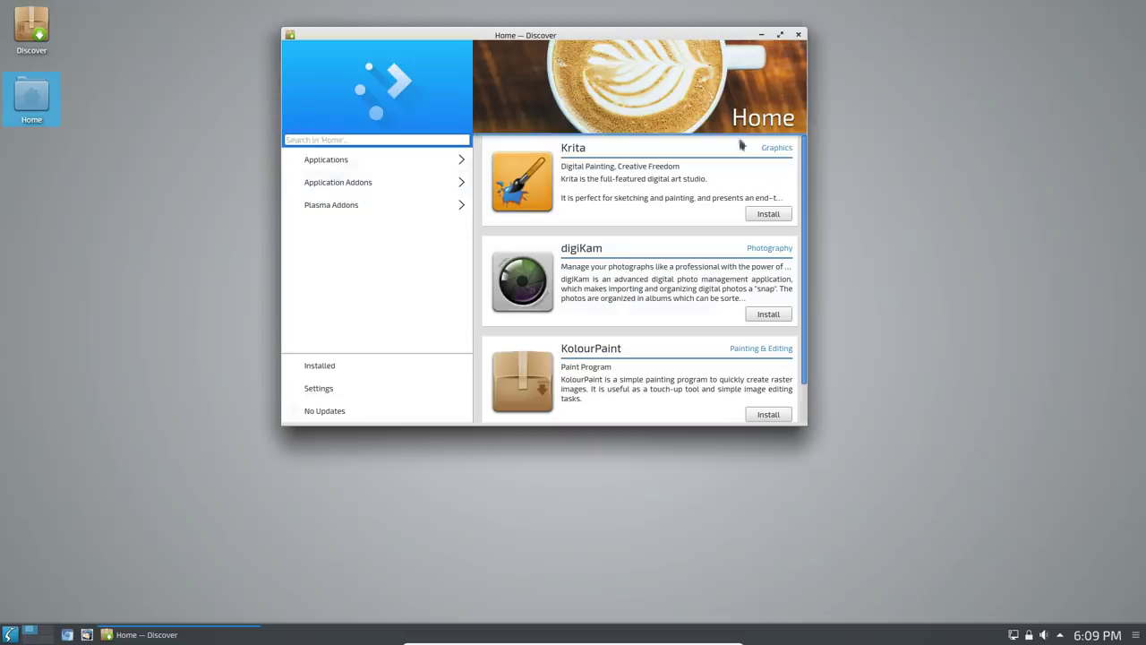
{"action": "left_click_drag", "start_coordinate": [802, 421], "coordinate": [1069, 601]}
{"action": "scroll", "coordinate": [981, 366], "scroll_direction": "down", "scroll_amount": 1}
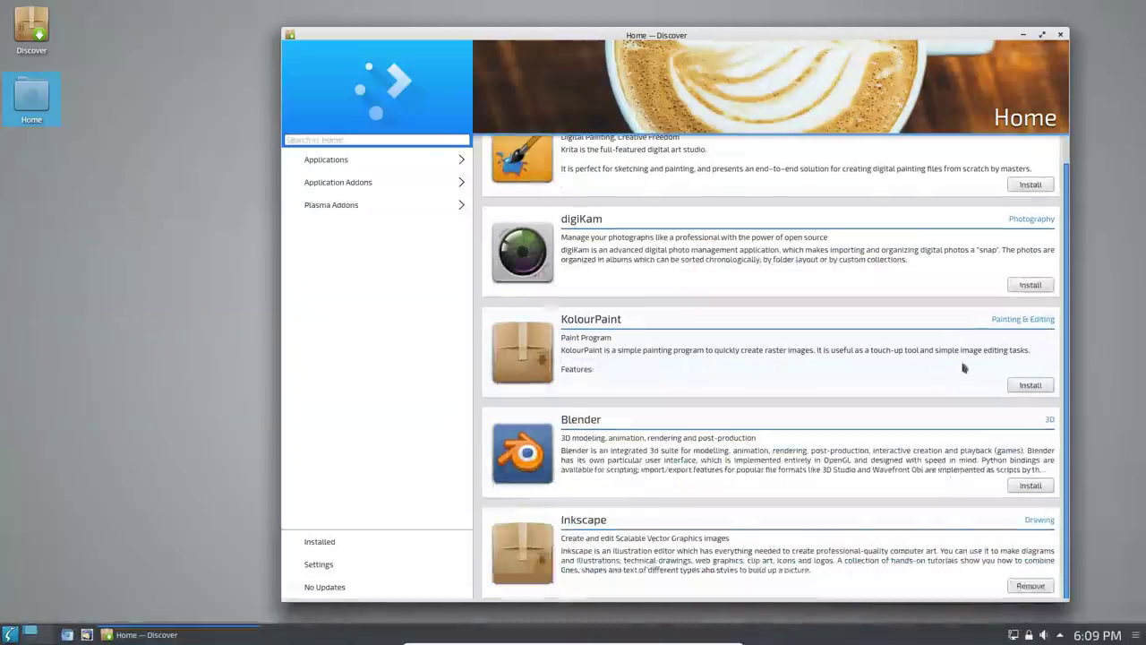
{"action": "left_click", "coordinate": [1061, 35]}
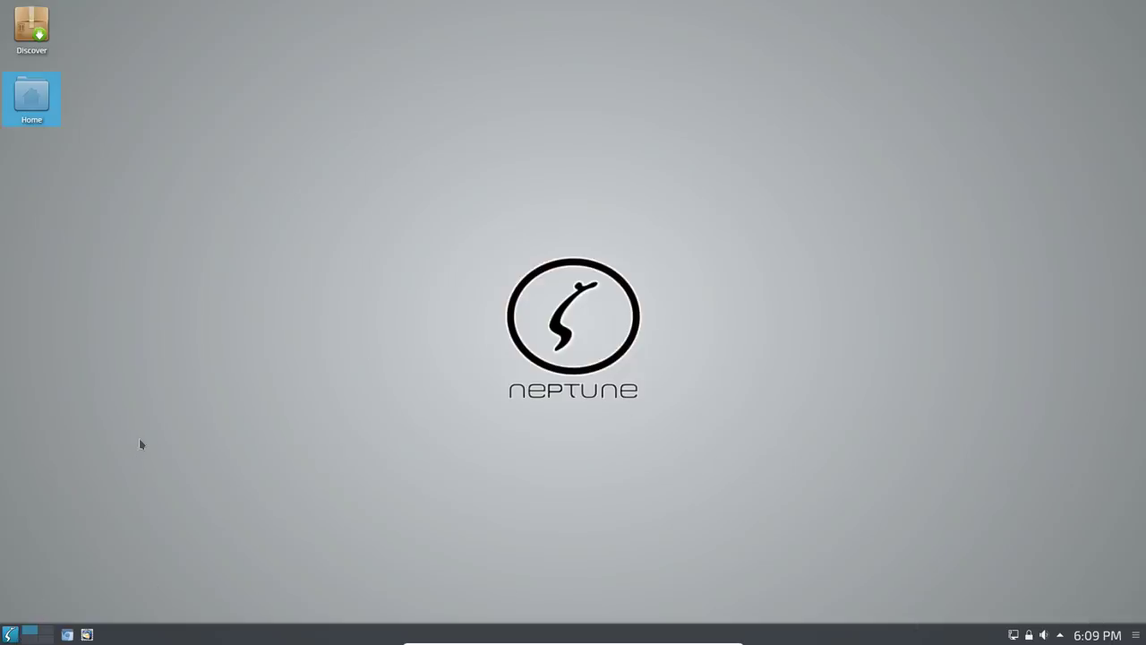
Open the Excalibur Menu settings for the application launcher and move the settings window higher on the desktop.
{"action": "left_click", "coordinate": [10, 634]}
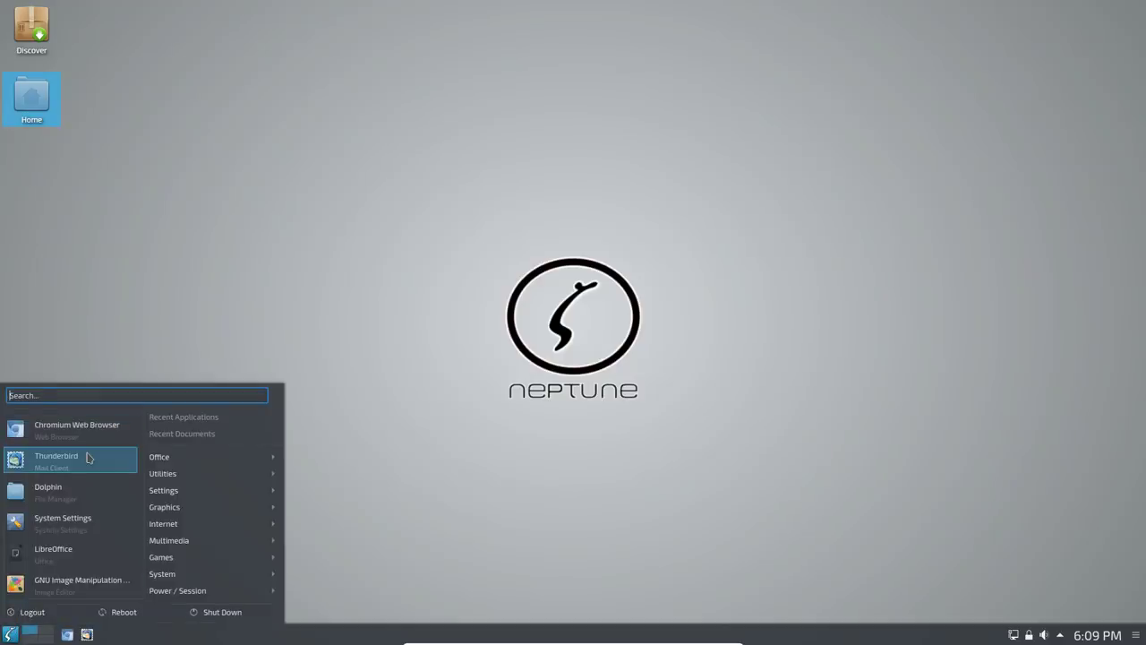
{"action": "right_click", "coordinate": [16, 637]}
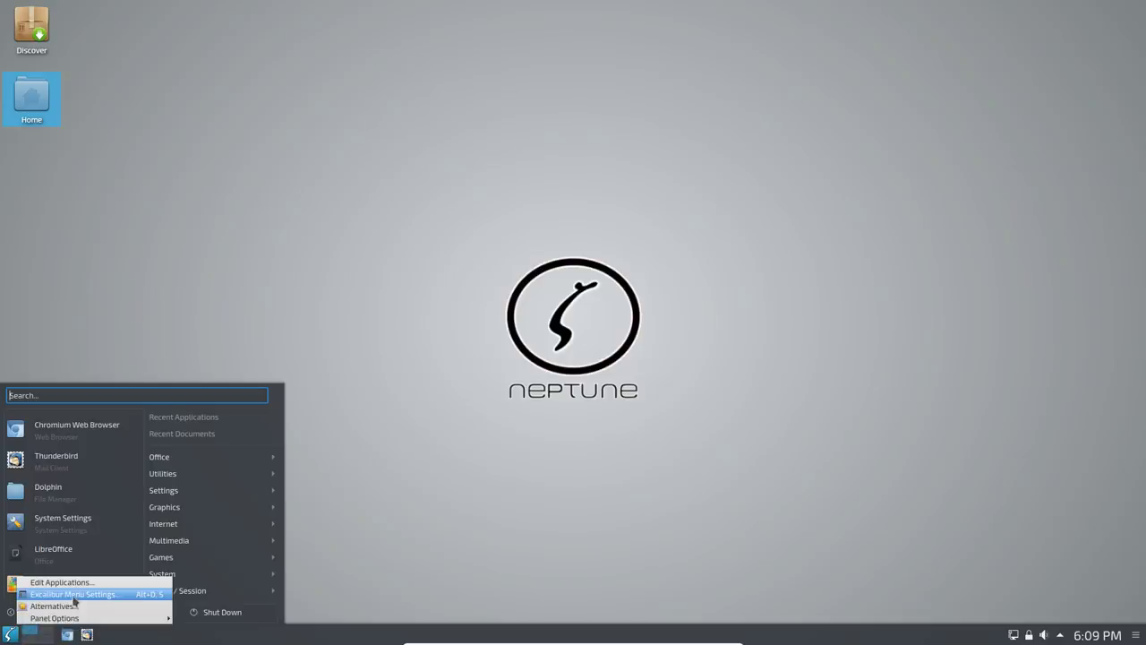
{"action": "left_click", "coordinate": [74, 593]}
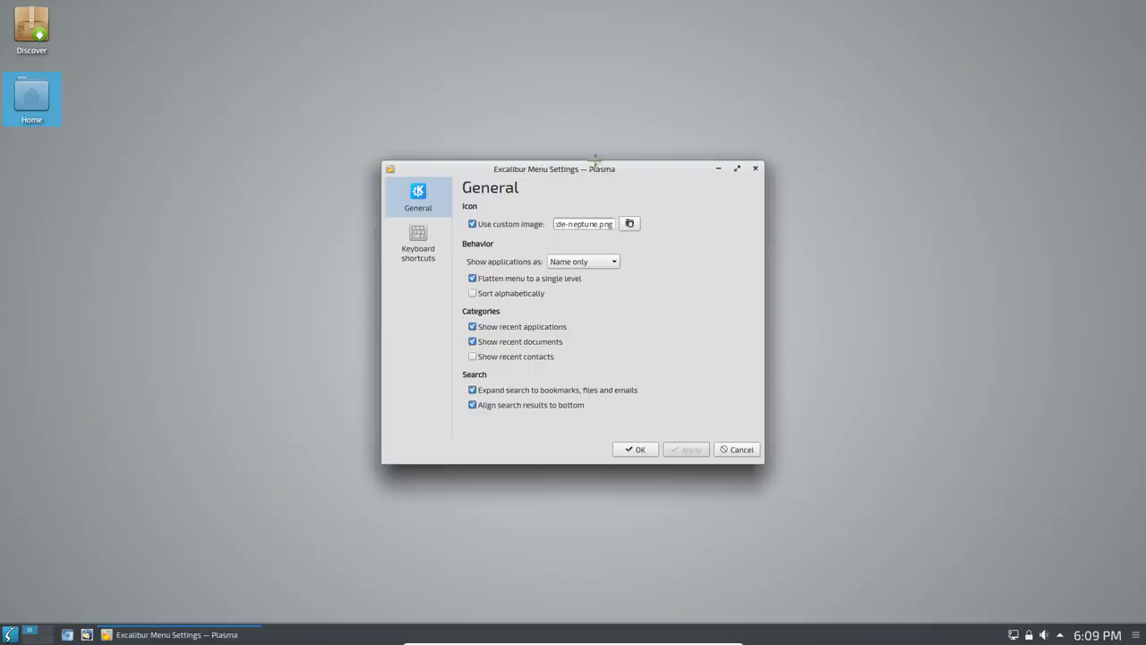
{"action": "left_click_drag", "start_coordinate": [591, 161], "coordinate": [621, 113]}
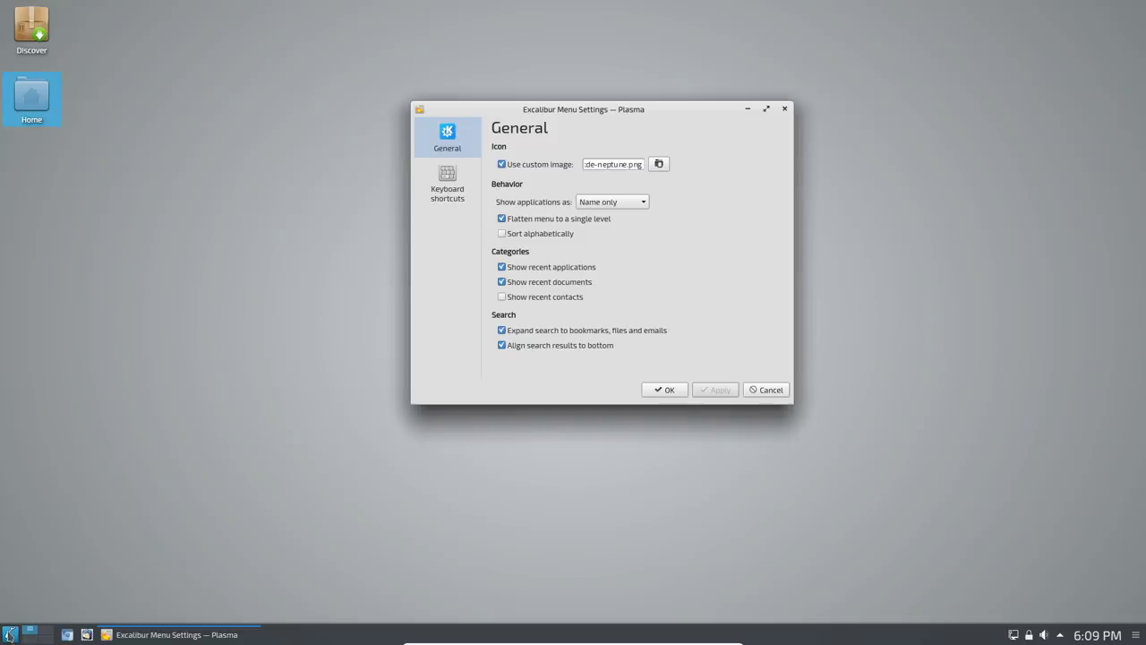
Search the application launcher for "disk", clear the search, and look through the Utilities and Office categories.
{"action": "left_click", "coordinate": [9, 633]}
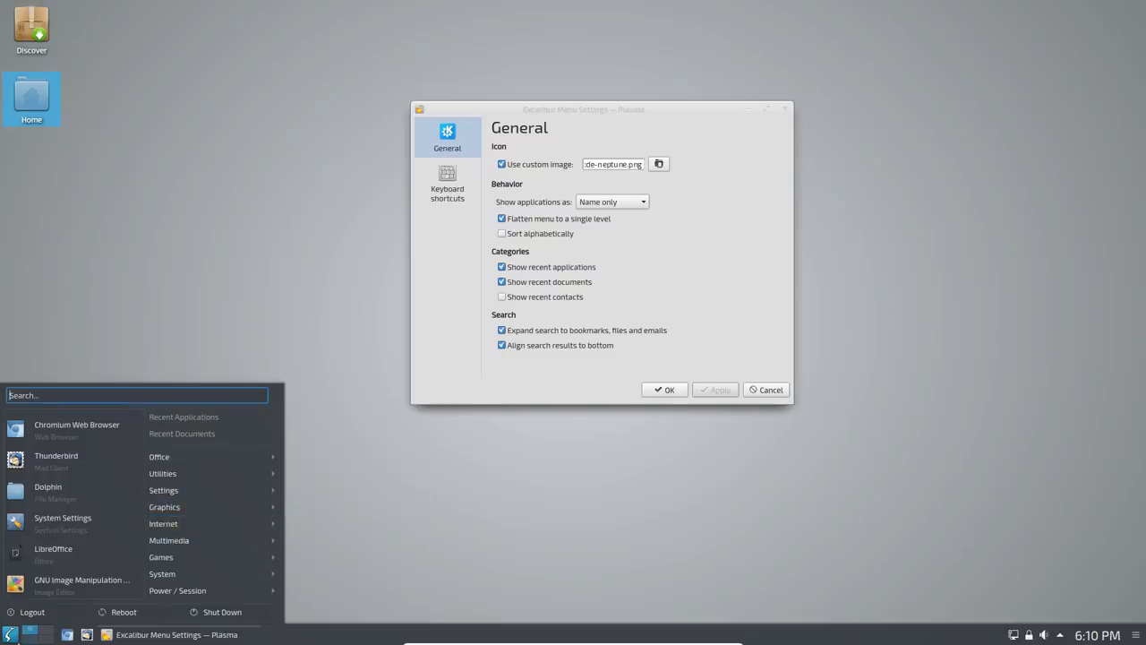
{"action": "left_click", "coordinate": [9, 633]}
{"action": "left_click", "coordinate": [9, 633]}
{"action": "type", "text": "disk"}
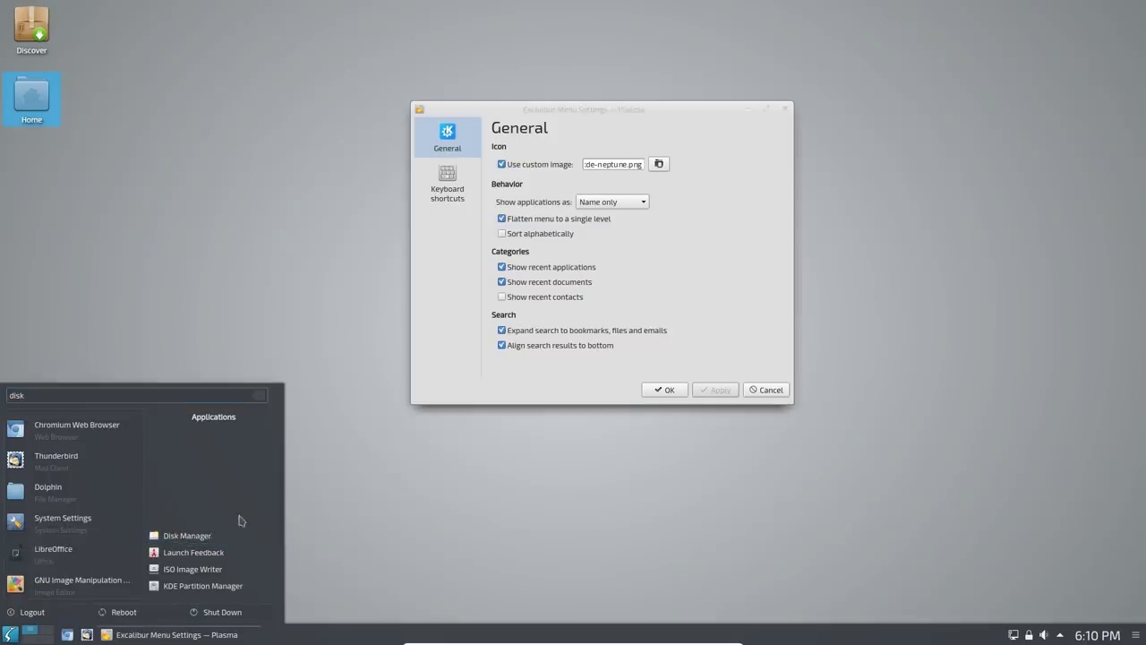
{"action": "key", "text": "BackSpace"}
{"action": "key", "text": "BackSpace"}
{"action": "key", "text": "BackSpace"}
{"action": "key", "text": "BackSpace"}
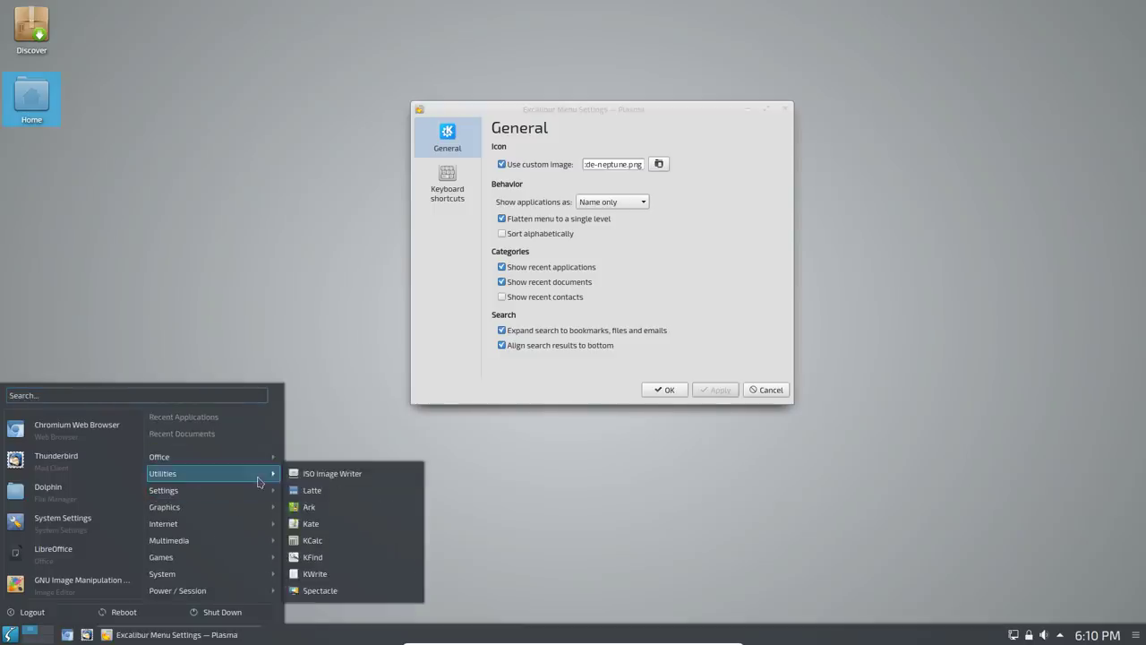
{"action": "mouse_move", "coordinate": [237, 464]}
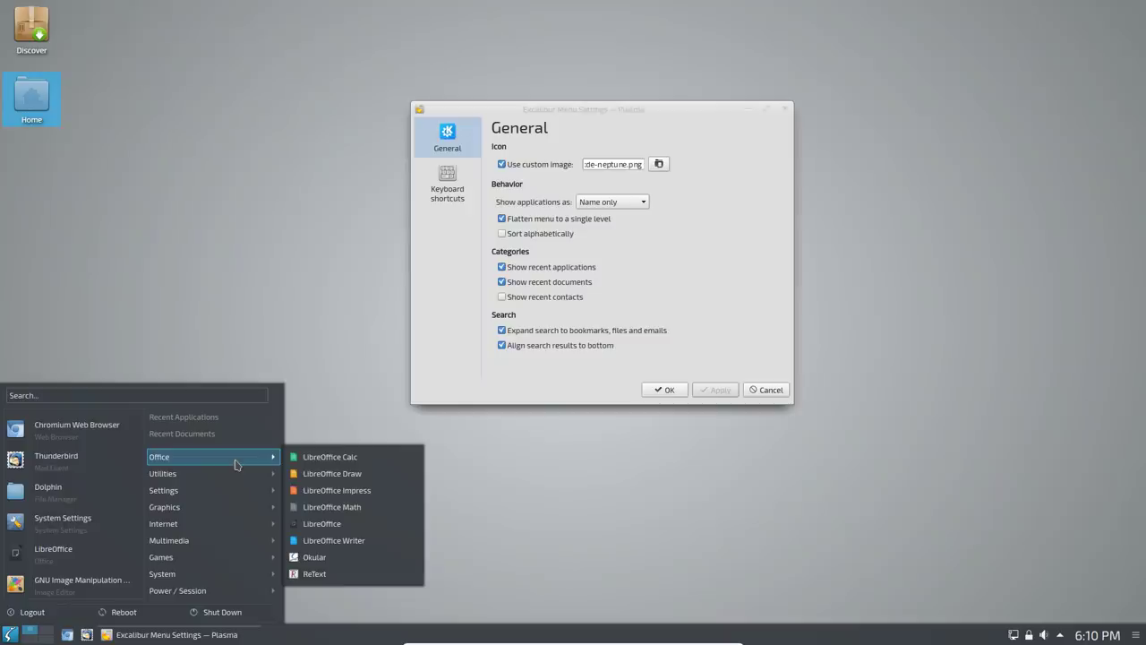
{"action": "left_click", "coordinate": [609, 419]}
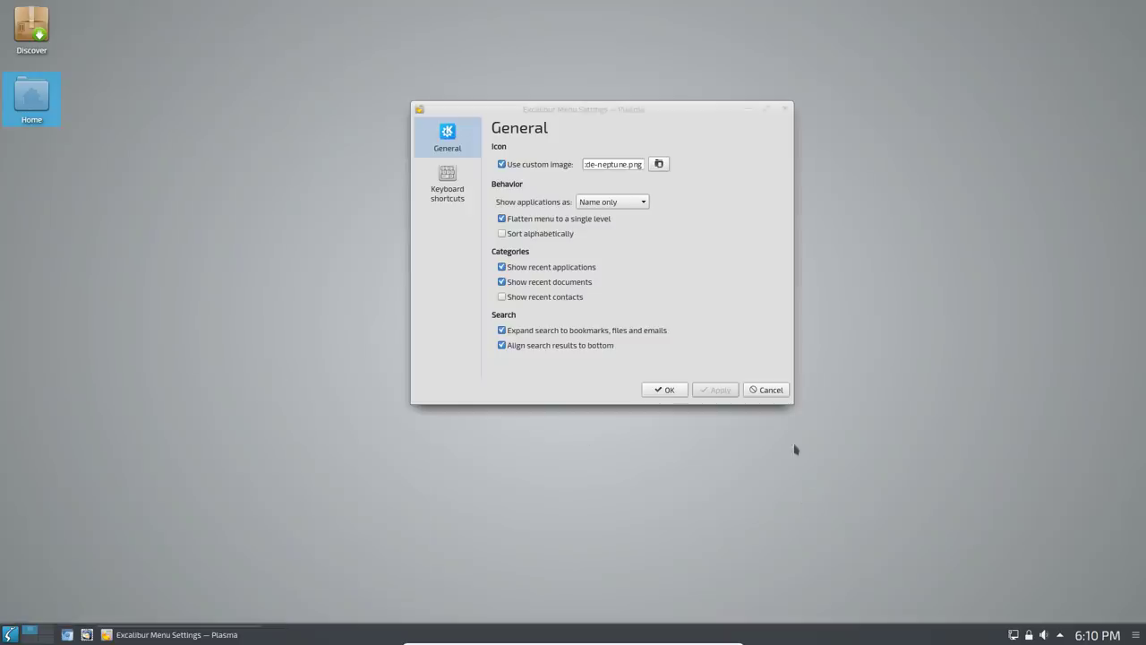
Review the options for how the launcher shows applications against its Utilities entries, and close the settings without changes.
{"action": "left_click", "coordinate": [625, 205]}
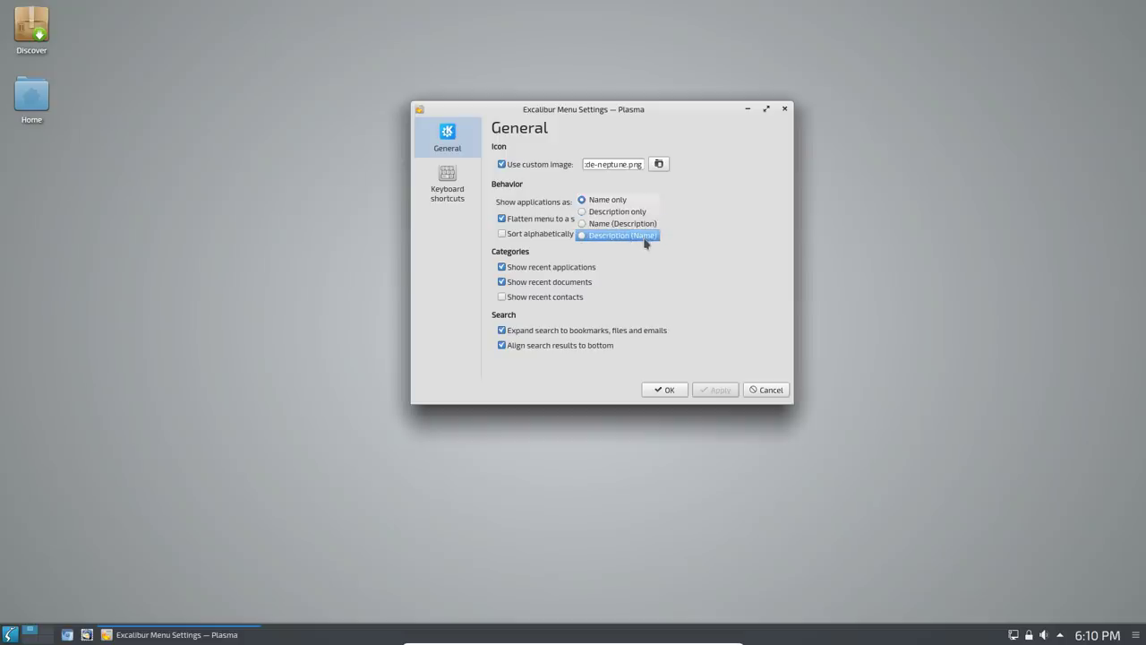
{"action": "left_click", "coordinate": [831, 298]}
{"action": "left_click", "coordinate": [11, 635]}
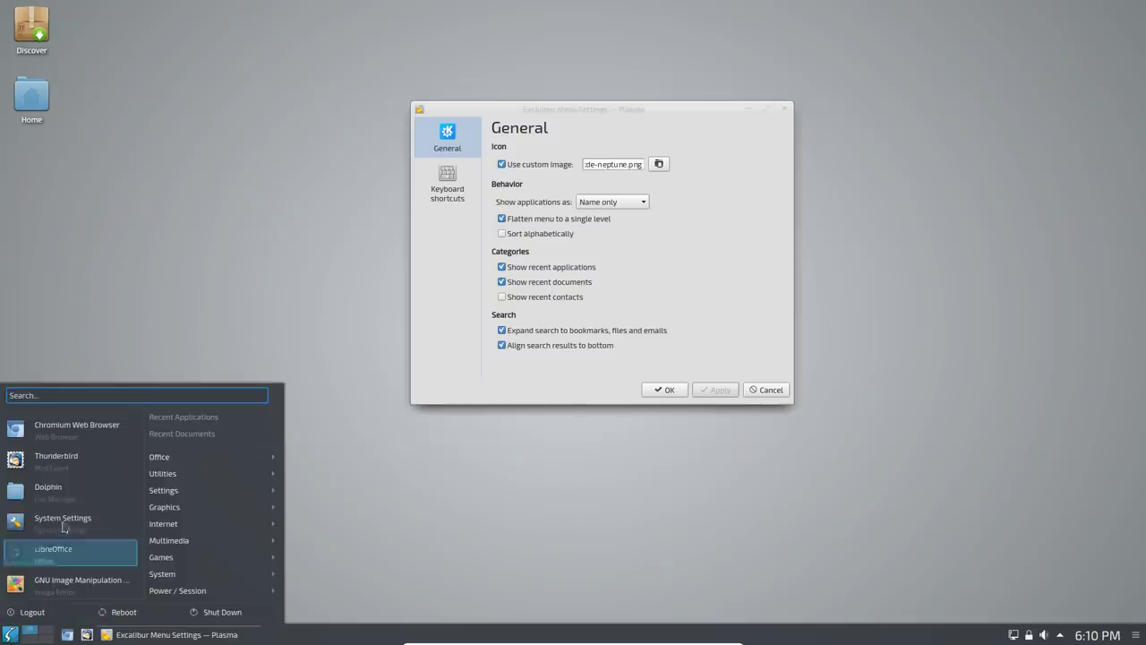
{"action": "mouse_move", "coordinate": [186, 473]}
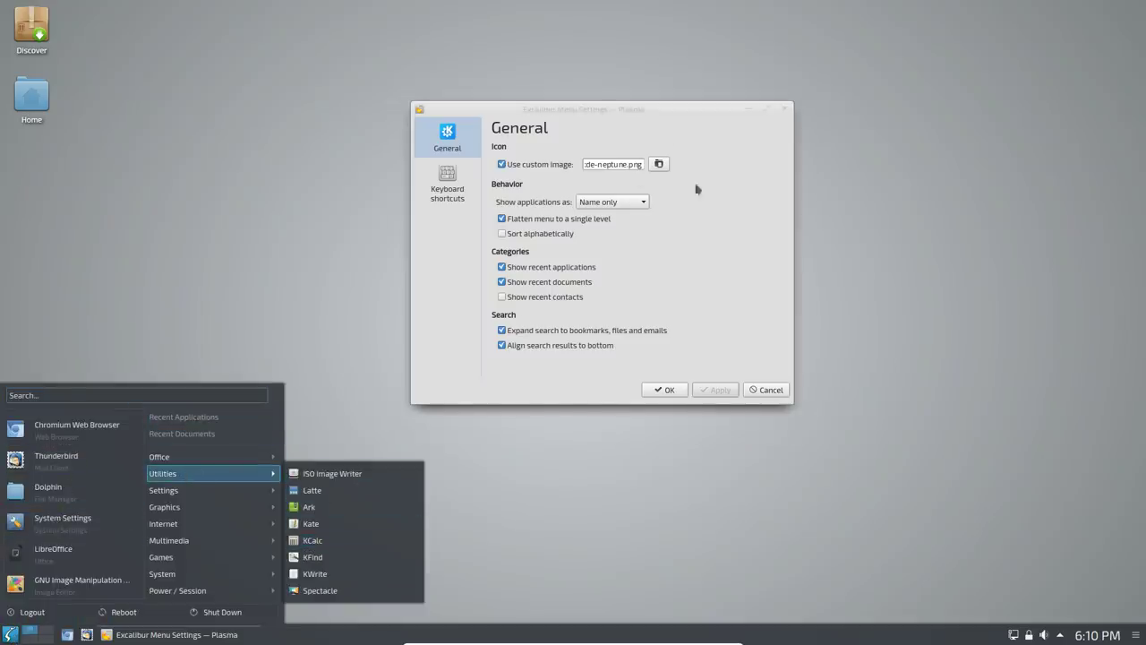
{"action": "left_click", "coordinate": [587, 193]}
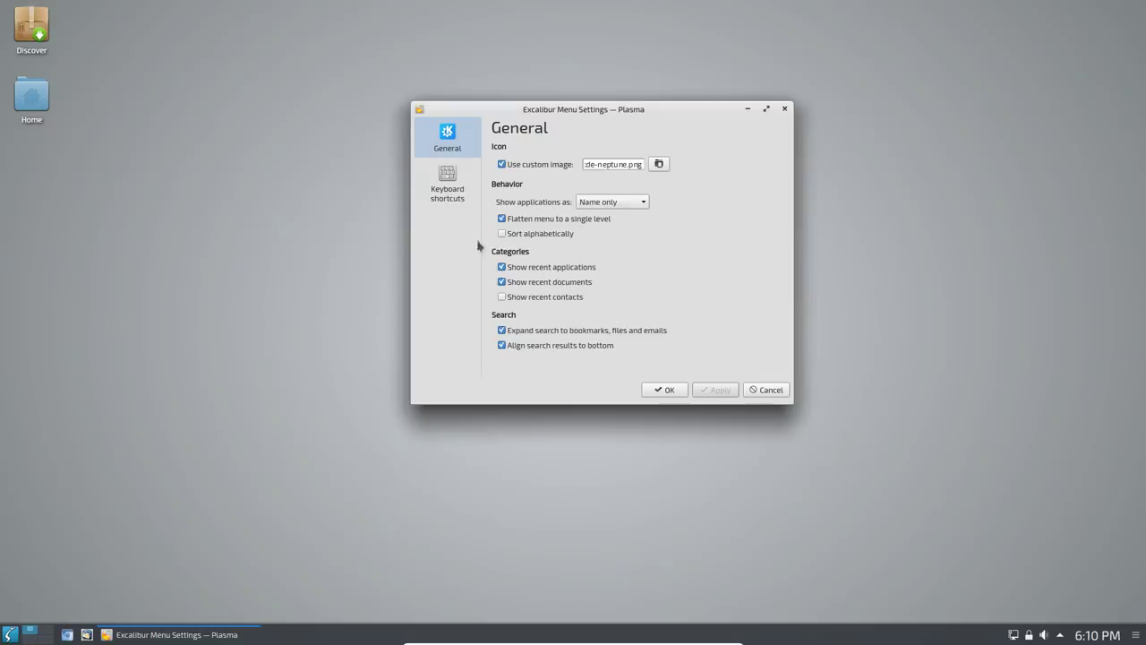
{"action": "left_click", "coordinate": [784, 108]}
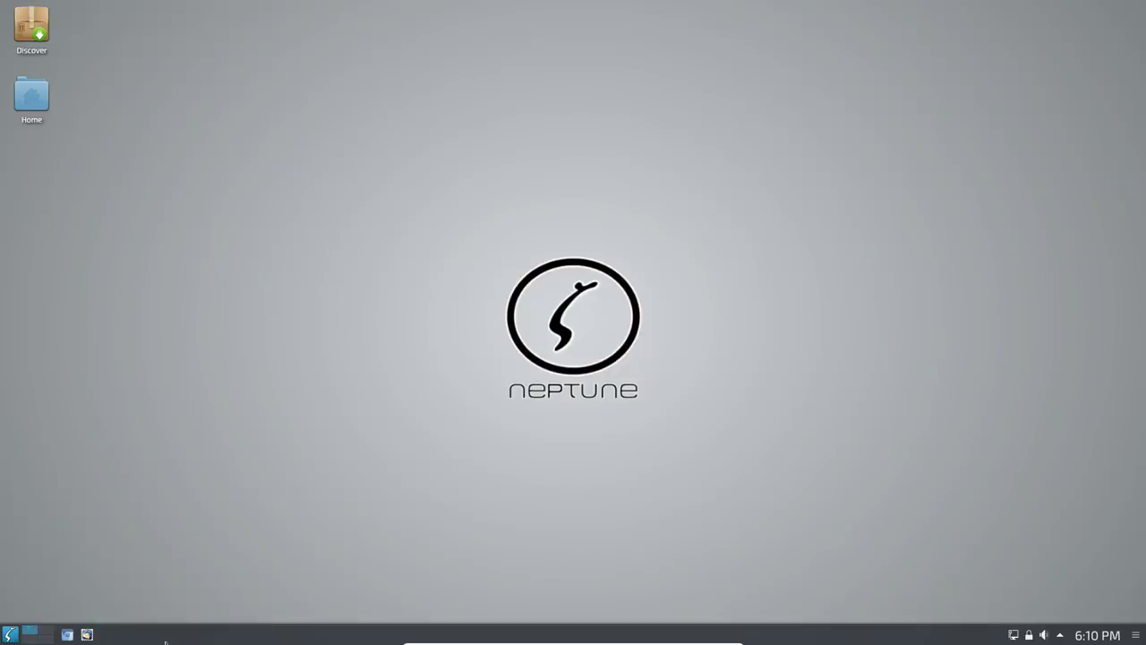
Launch LibreOffice Writer from the launcher's Office category.
{"action": "left_click", "coordinate": [9, 635]}
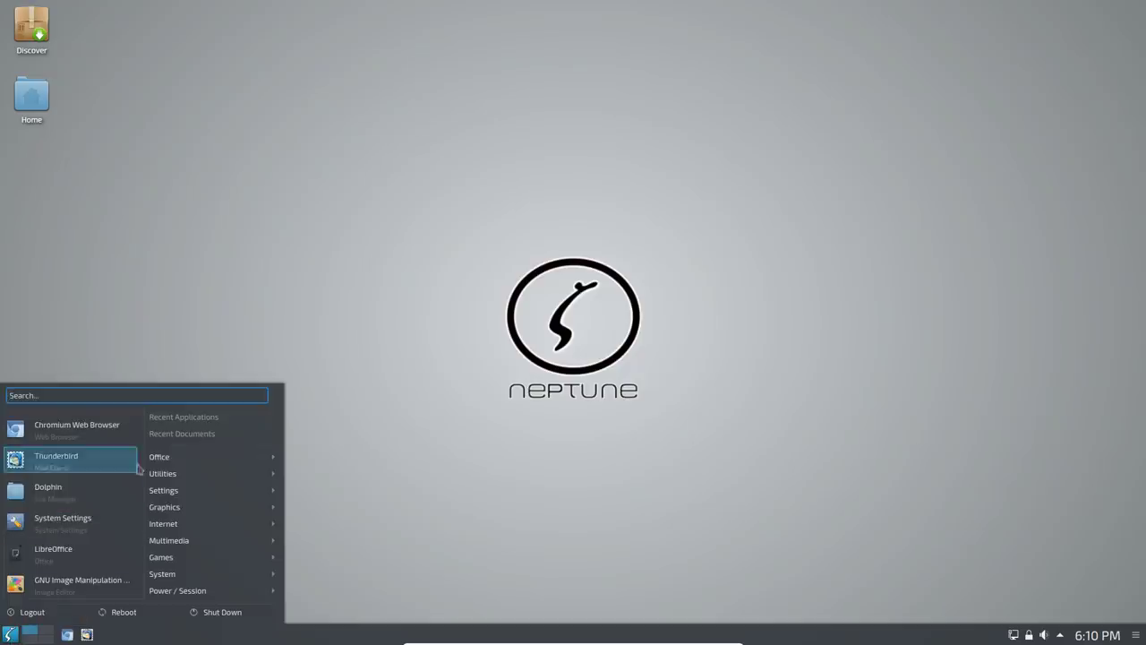
{"action": "mouse_move", "coordinate": [192, 460]}
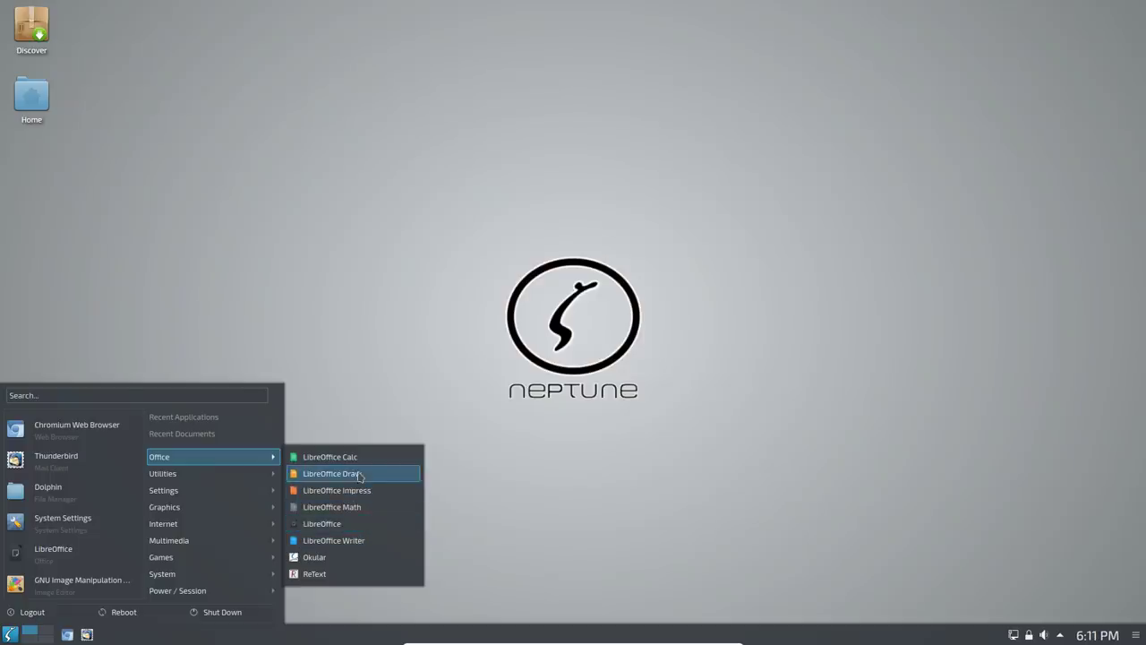
{"action": "left_click", "coordinate": [355, 551]}
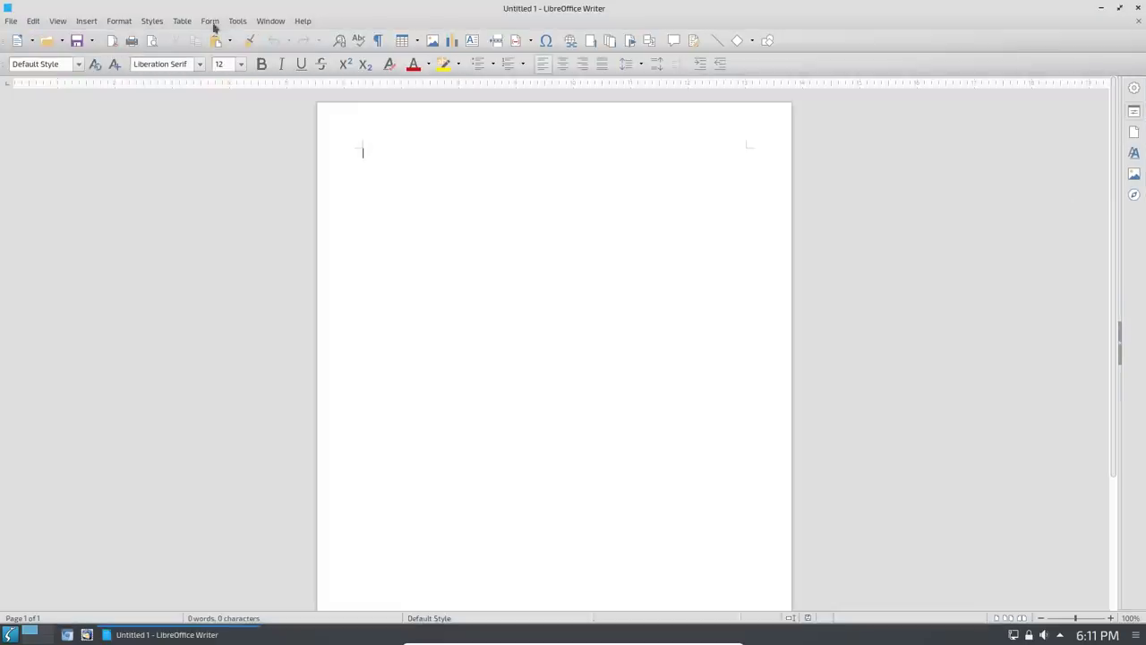
Check the installed LibreOffice version in the About information and close it.
{"action": "left_click", "coordinate": [276, 23]}
{"action": "mouse_move", "coordinate": [305, 21]}
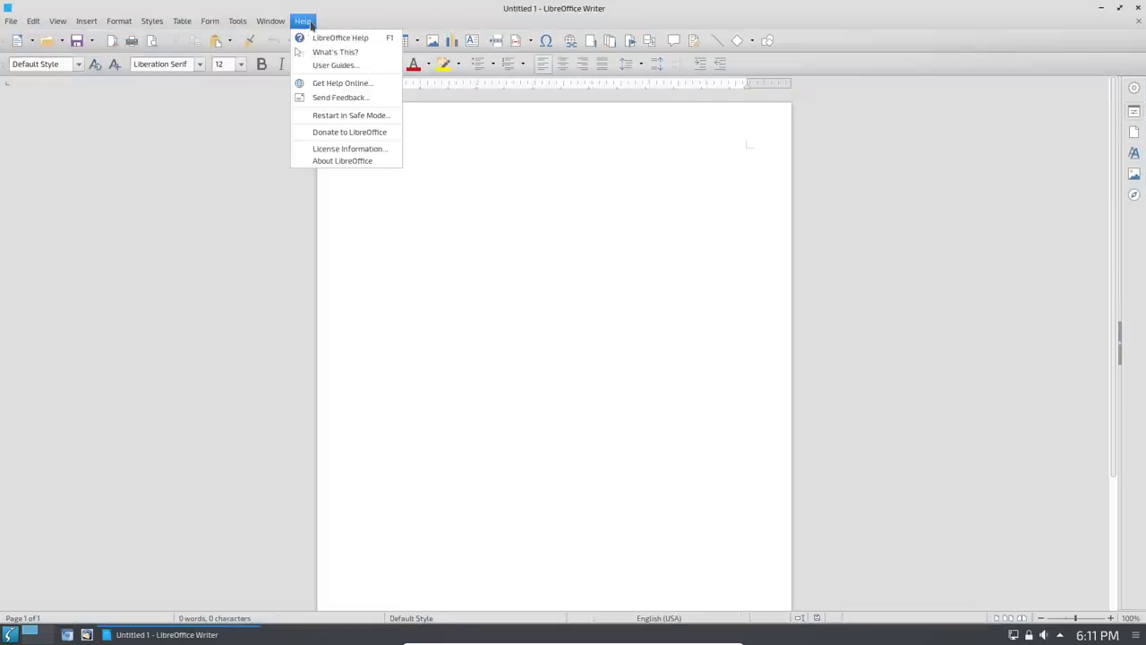
{"action": "left_click", "coordinate": [350, 164]}
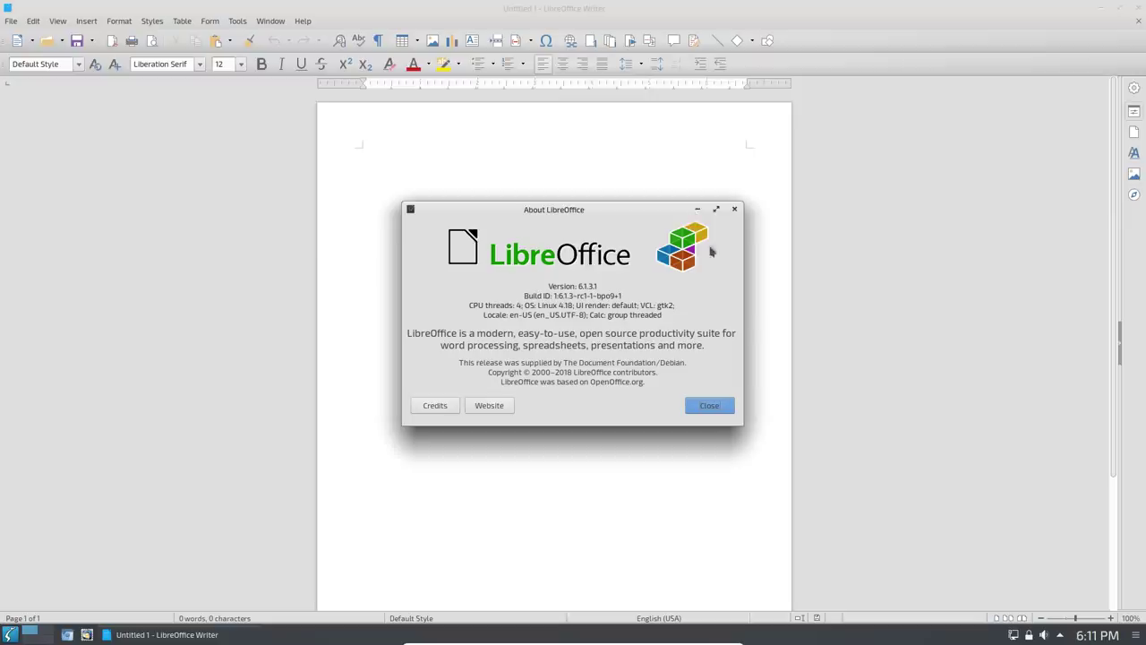
{"action": "left_click", "coordinate": [734, 210]}
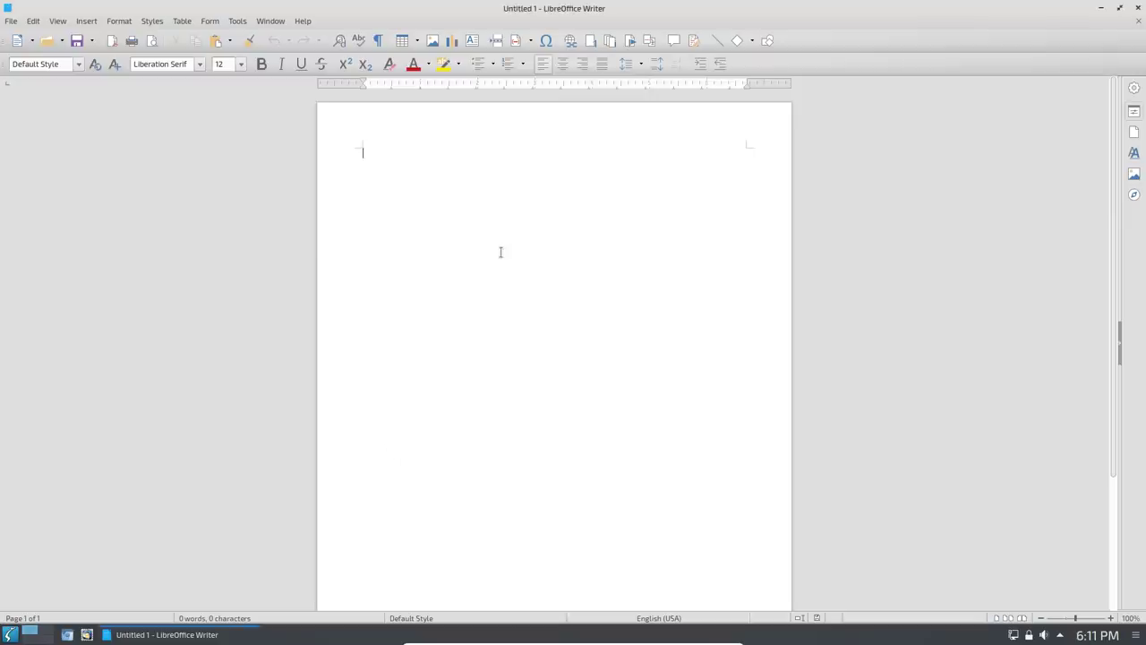
Enter the misspelled word "Speeling" in the blank document and correct it to the suggestion "Spelling".
{"action": "type", "text": "speeling"}
{"action": "right_click", "coordinate": [401, 160]}
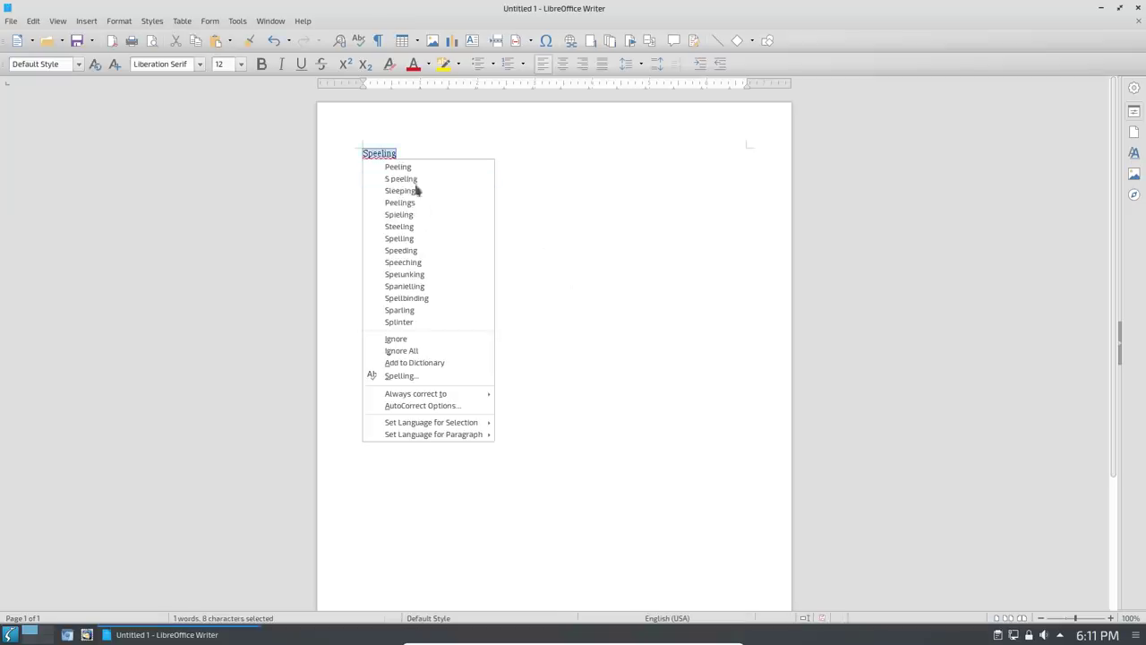
{"action": "left_click", "coordinate": [430, 239]}
Check the available synonyms for the word "Spelling" without replacing it.
{"action": "right_click", "coordinate": [379, 153]}
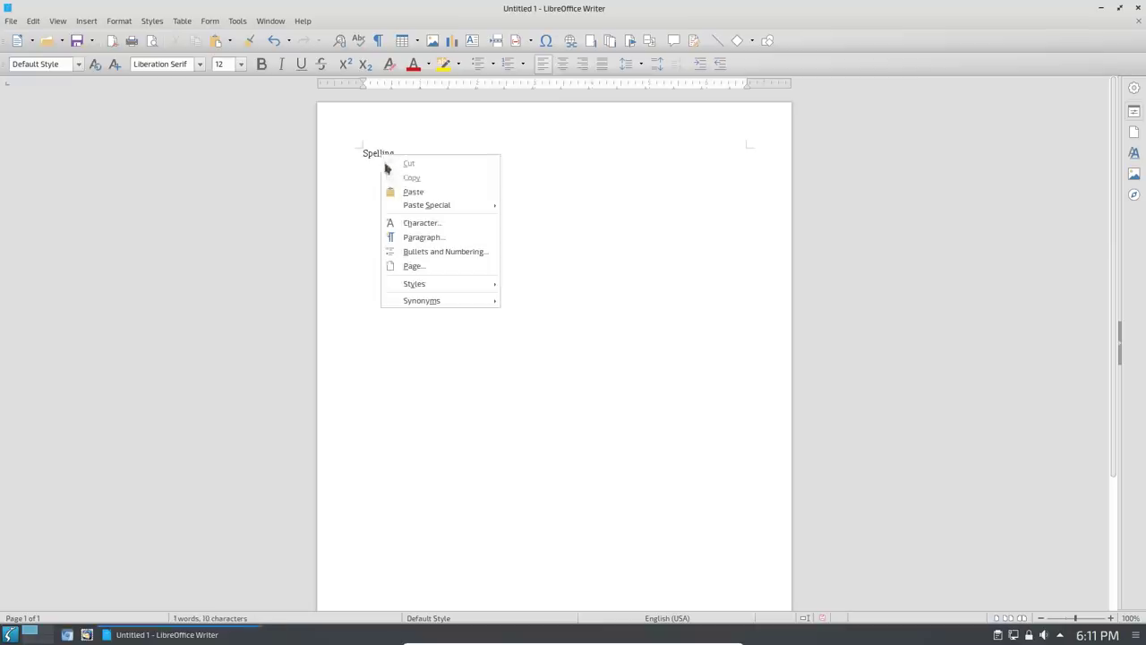
{"action": "mouse_move", "coordinate": [440, 300]}
{"action": "left_click", "coordinate": [587, 235]}
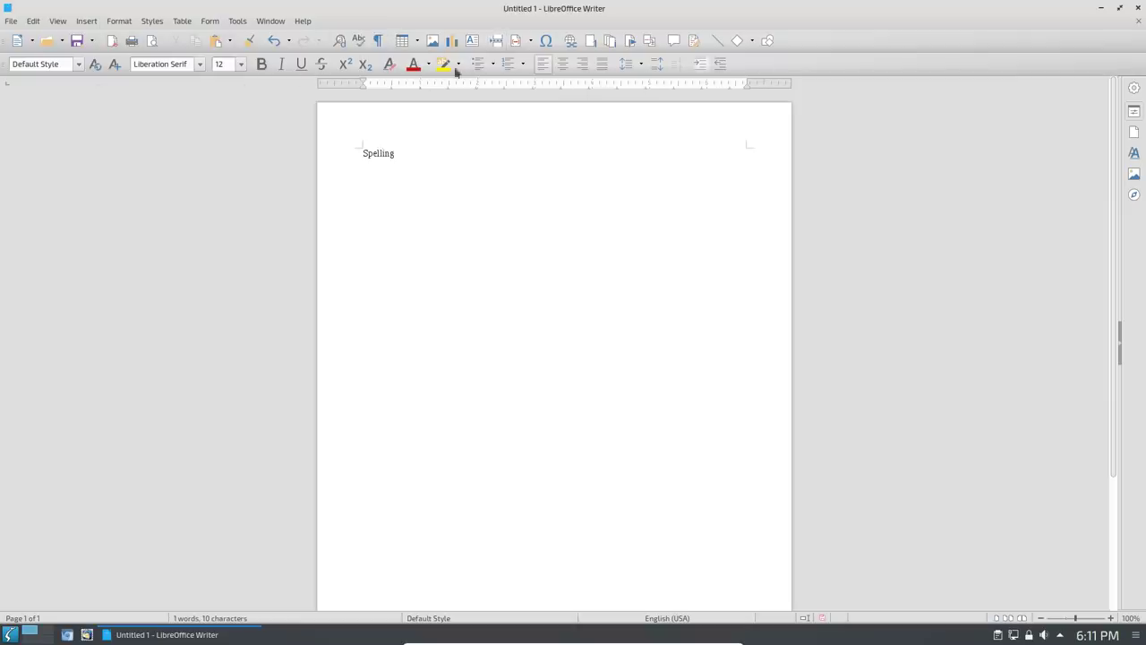
Close the untitled Writer document.
{"action": "left_click", "coordinate": [1136, 8]}
{"action": "left_click", "coordinate": [618, 339]}
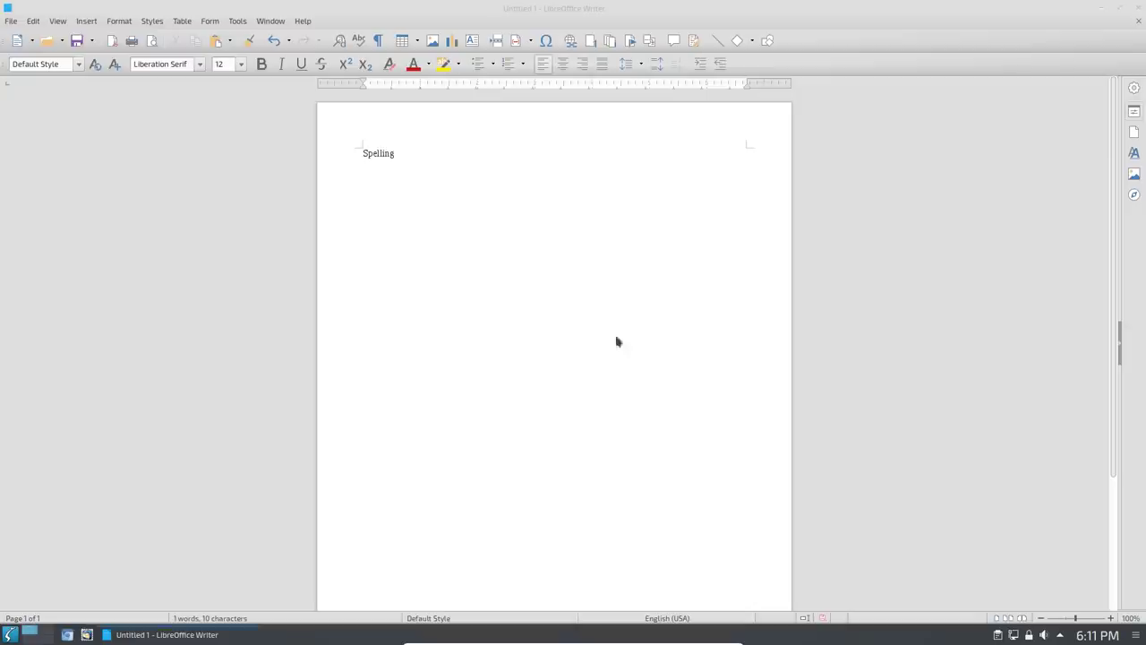
Open Grub Customizer as root with the account password, view its boot entry list and close it.
{"action": "left_click", "coordinate": [5, 636]}
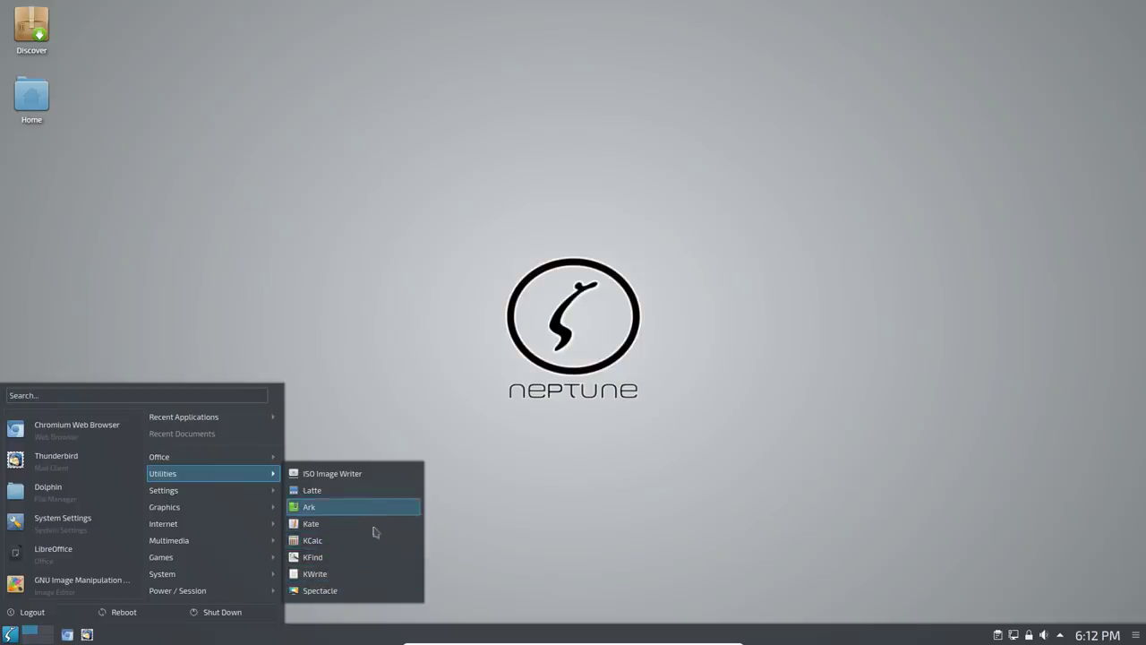
{"action": "mouse_move", "coordinate": [238, 498]}
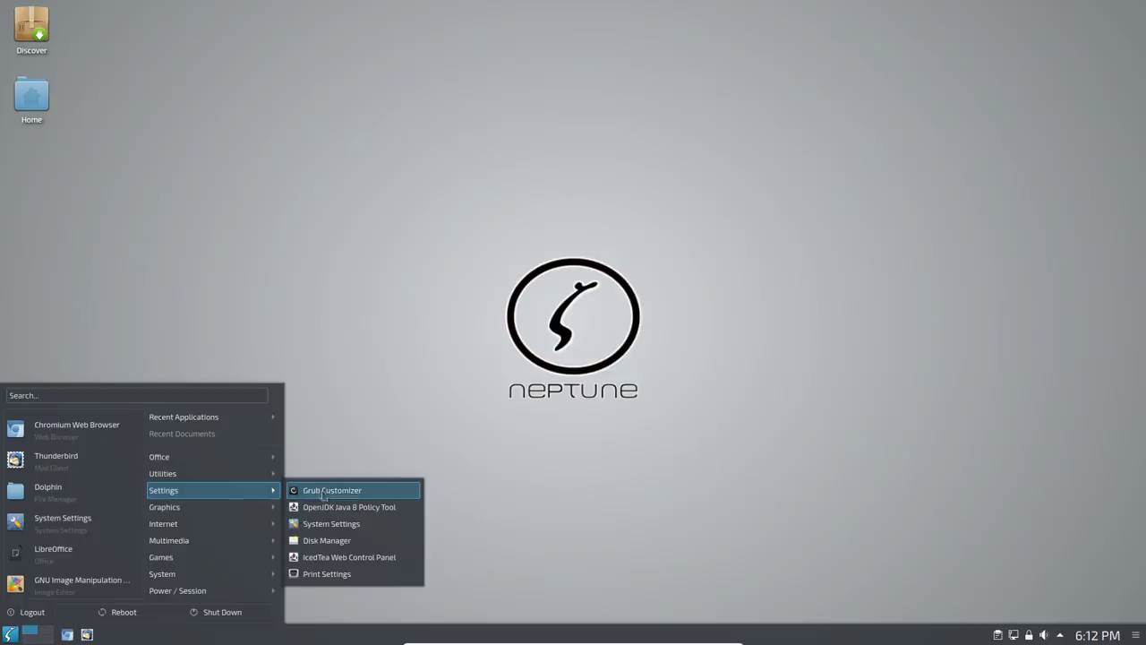
{"action": "left_click", "coordinate": [373, 496]}
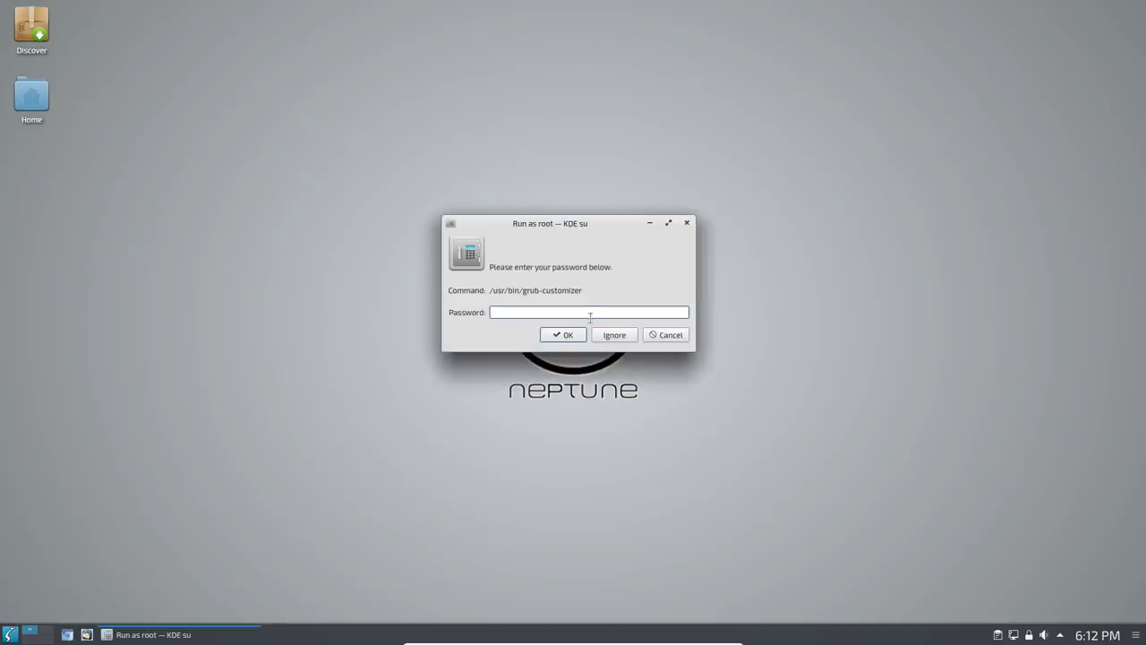
{"action": "type", "text": "********"}
{"action": "key", "text": "Return"}
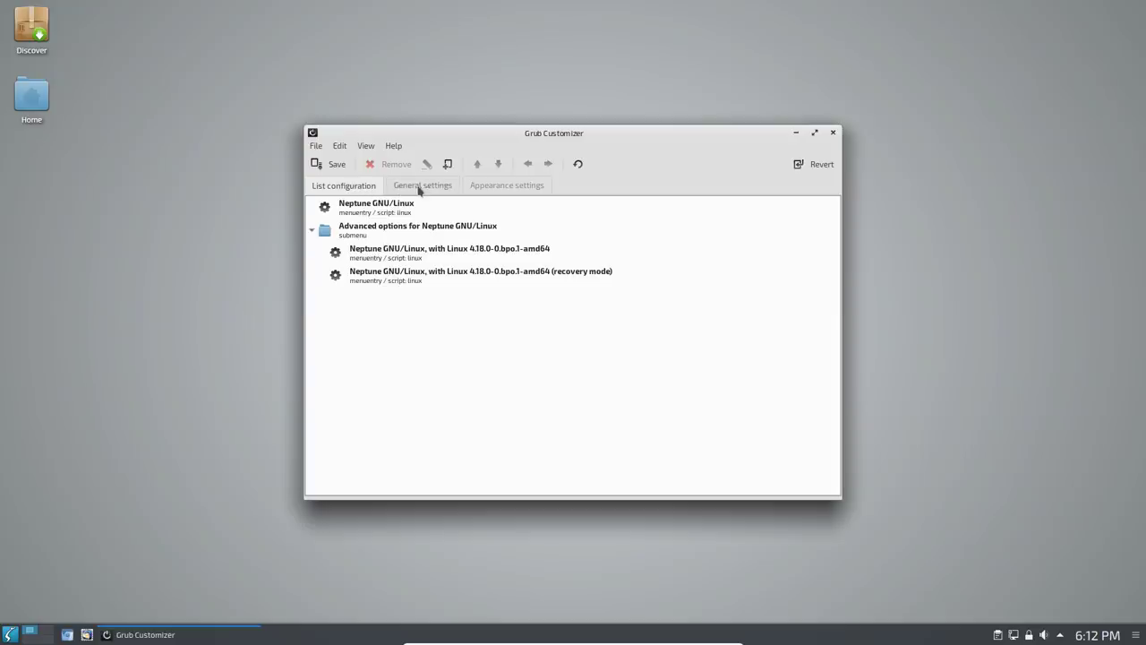
{"action": "left_click", "coordinate": [833, 133]}
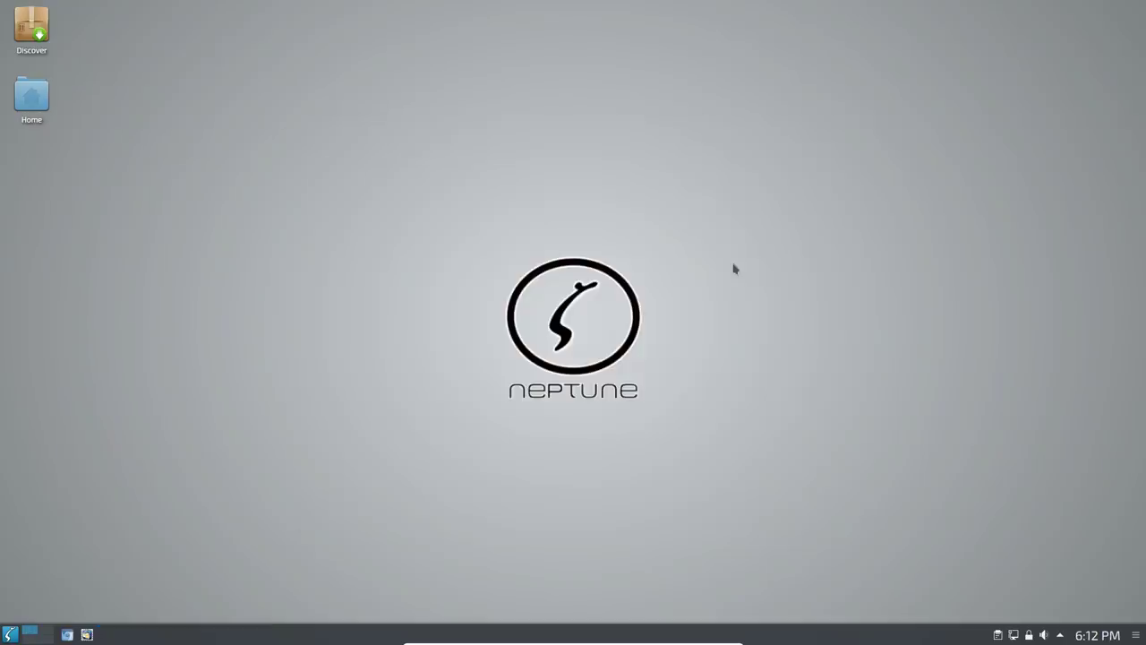
Launch the GNU Image Manipulation Program from the Graphics applications and switch it to Single-Window Mode.
{"action": "left_click", "coordinate": [10, 634]}
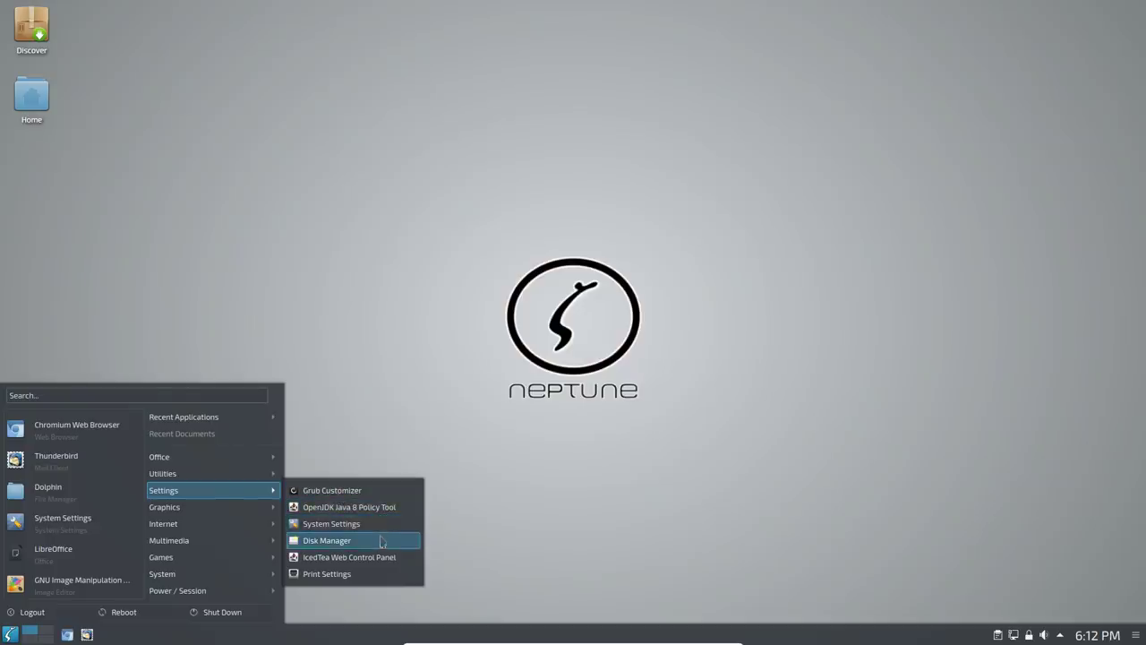
{"action": "mouse_move", "coordinate": [204, 507]}
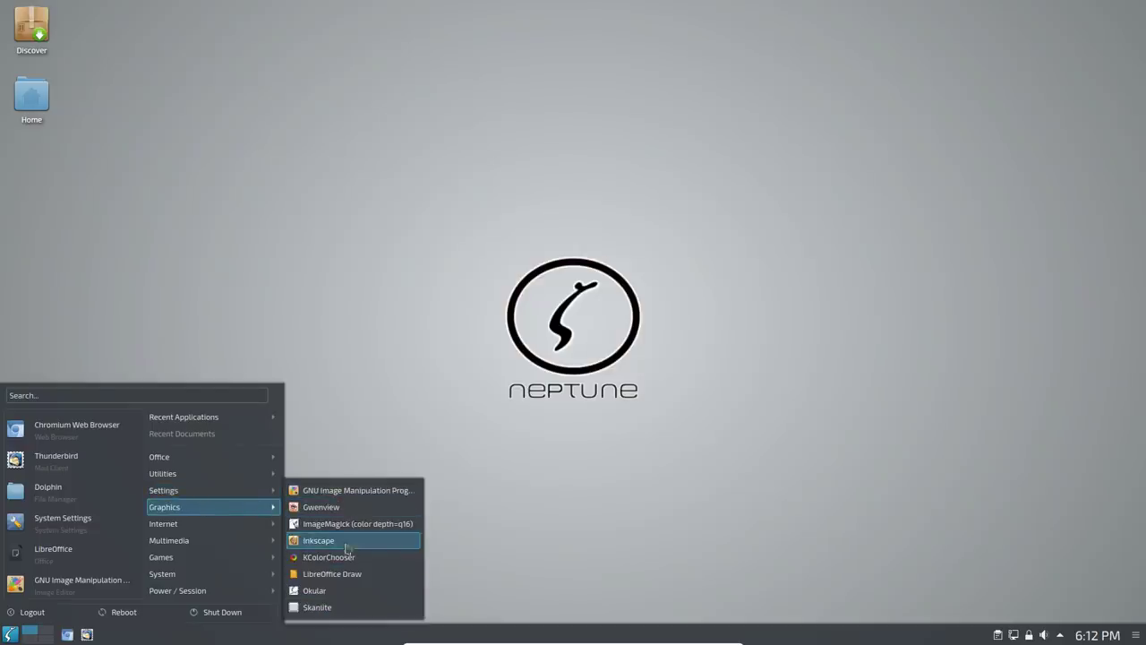
{"action": "left_click", "coordinate": [354, 490]}
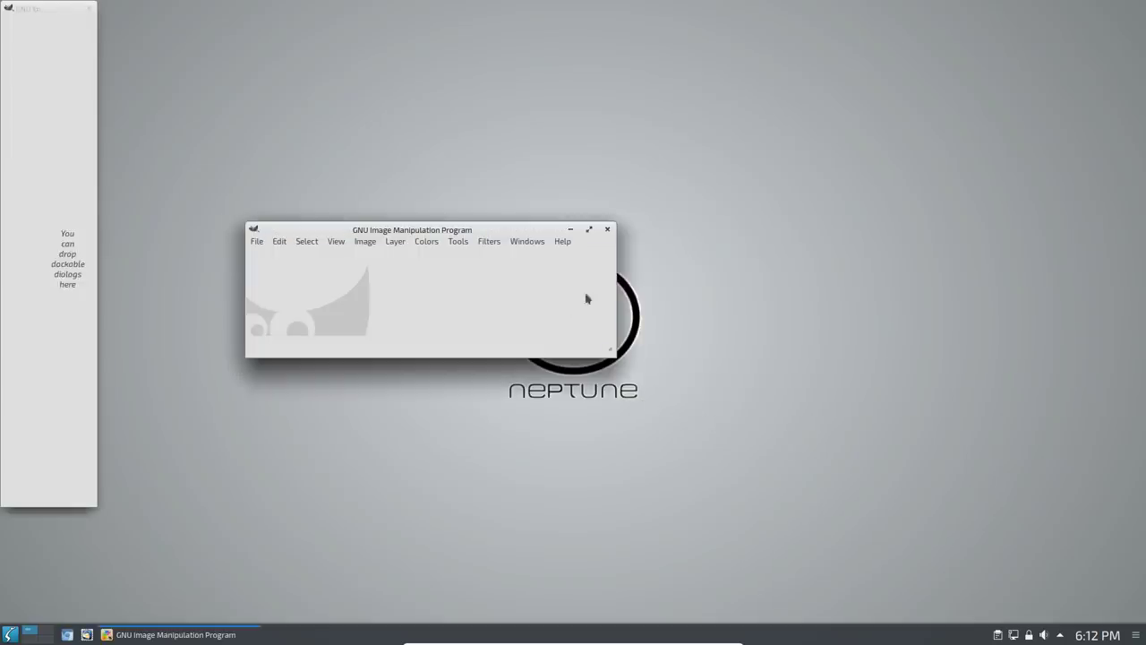
{"action": "left_click", "coordinate": [526, 242]}
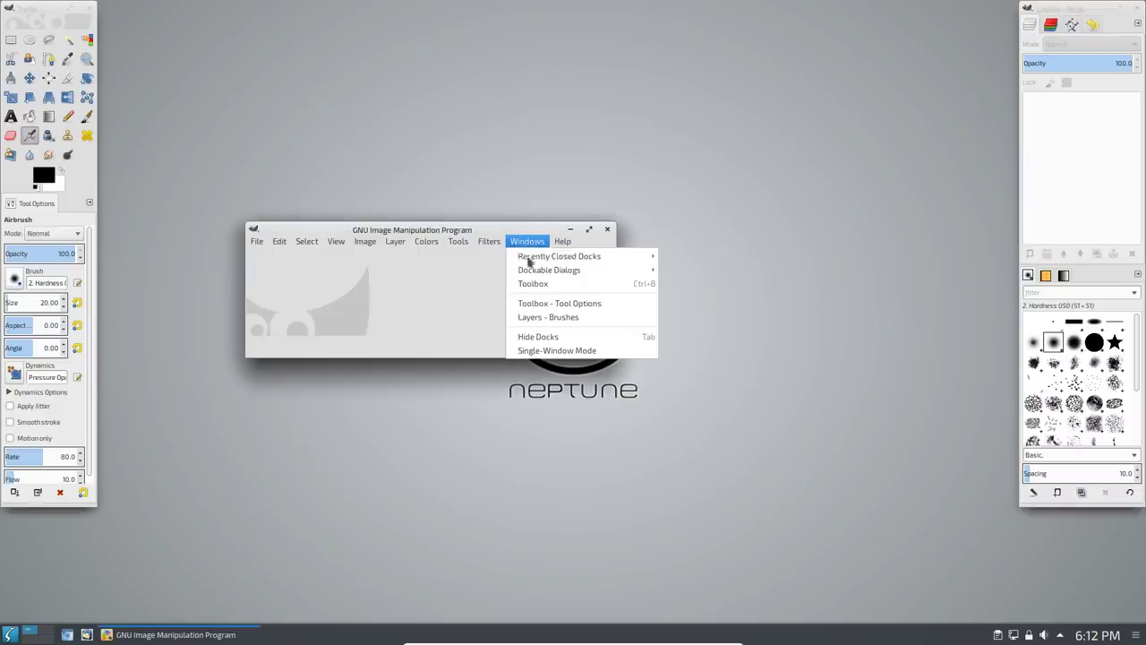
{"action": "left_click", "coordinate": [556, 350]}
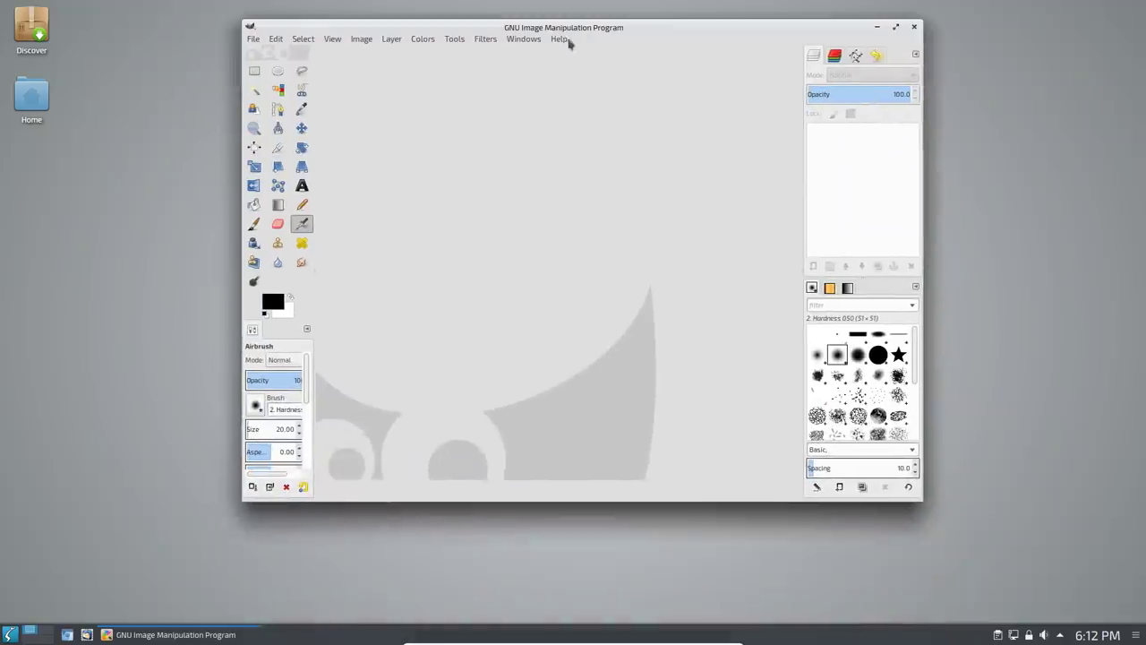
Check the installed GIMP version in its About information and close GIMP.
{"action": "left_click", "coordinate": [561, 40]}
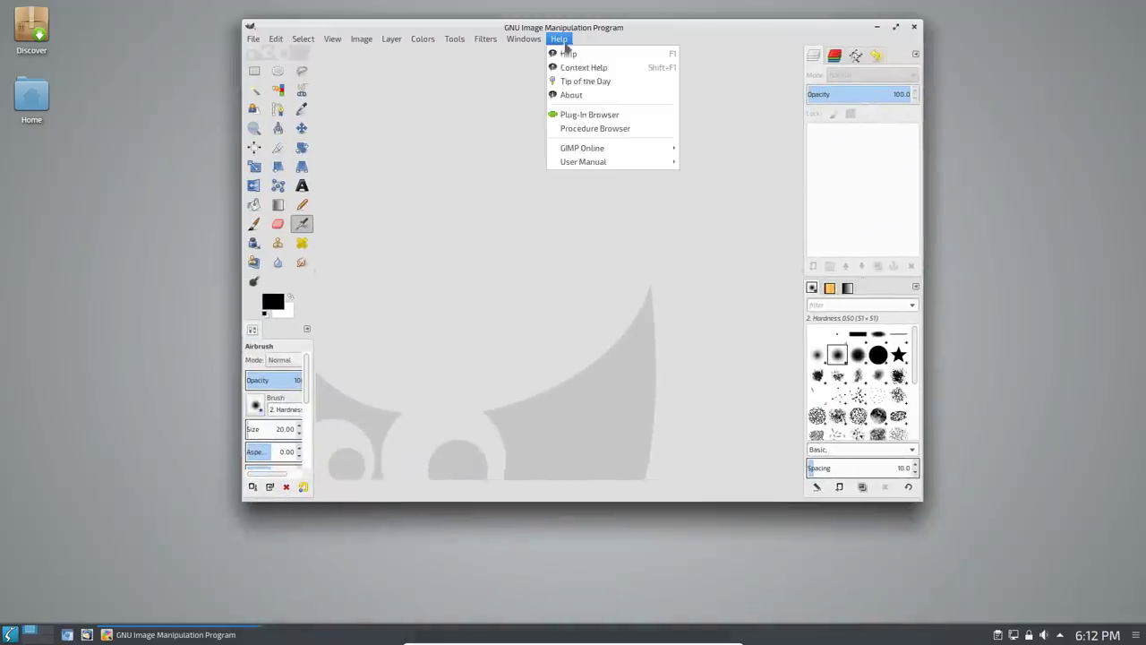
{"action": "left_click", "coordinate": [599, 97]}
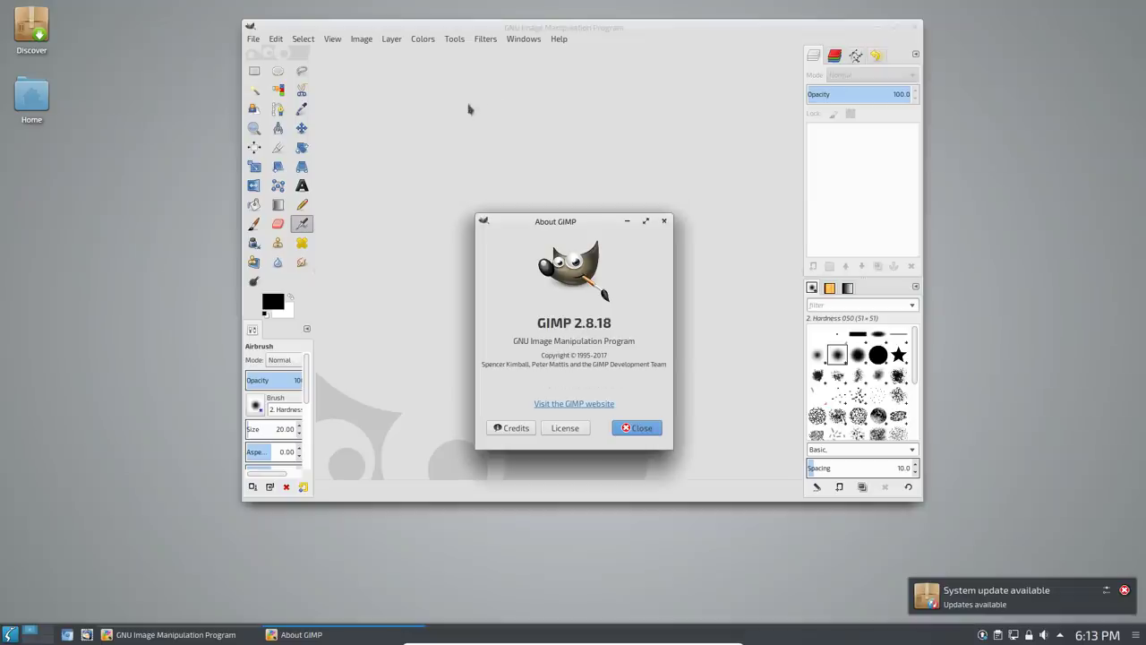
{"action": "left_click", "coordinate": [665, 223]}
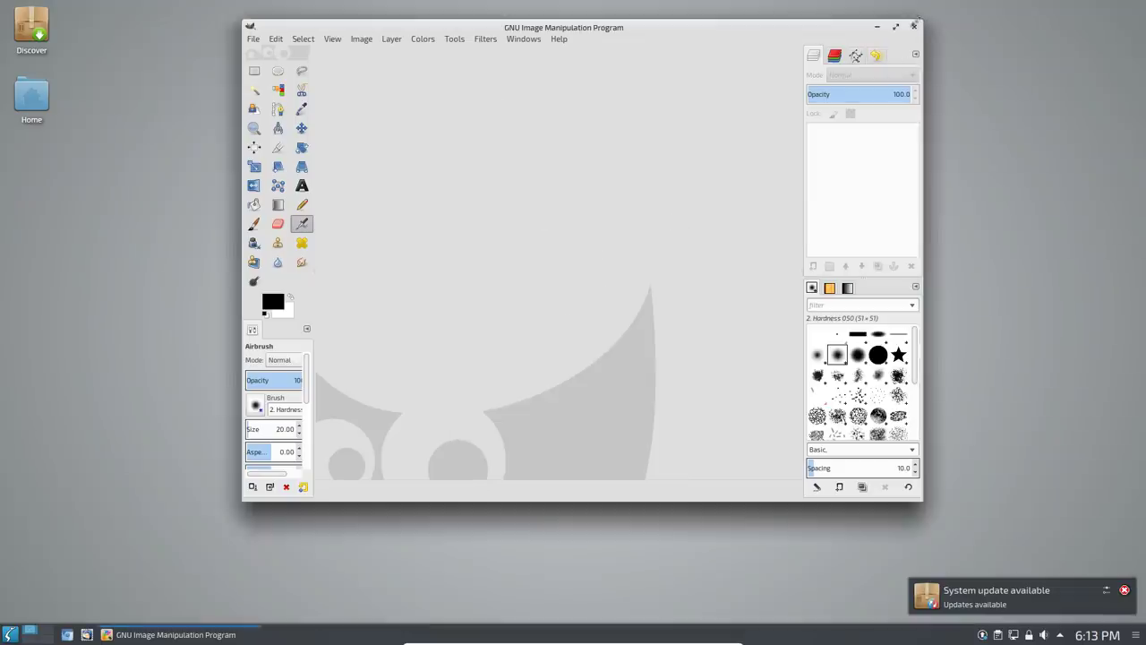
{"action": "left_click", "coordinate": [914, 27]}
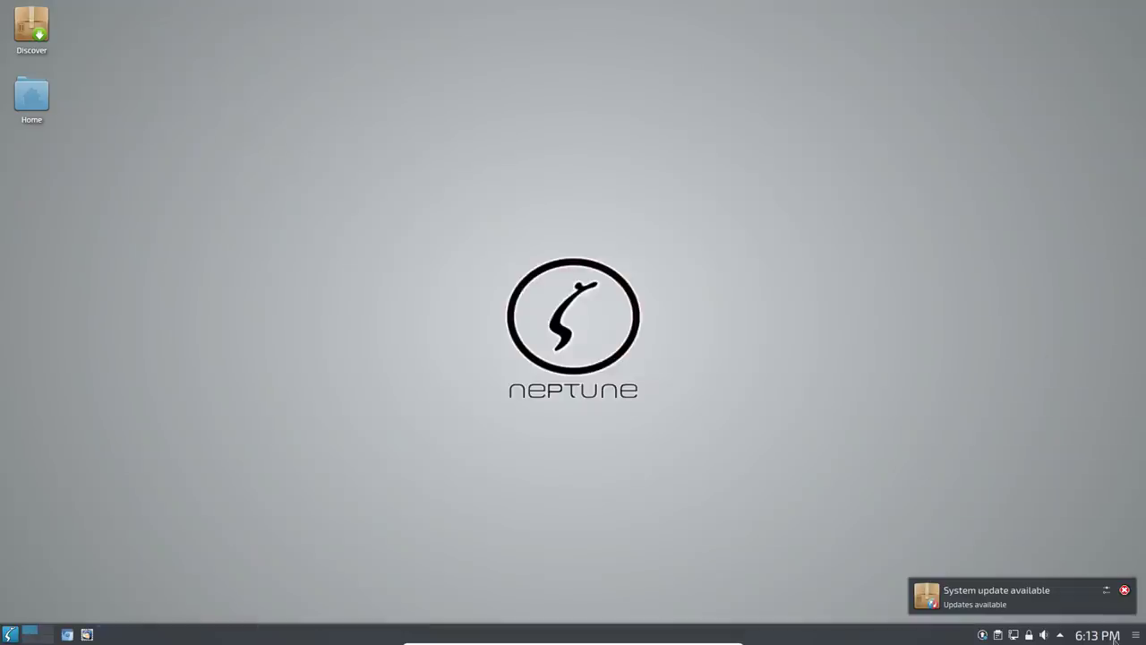
Open the available system updates in Discover and install them all, authorizing with the account password.
{"action": "left_click", "coordinate": [983, 635]}
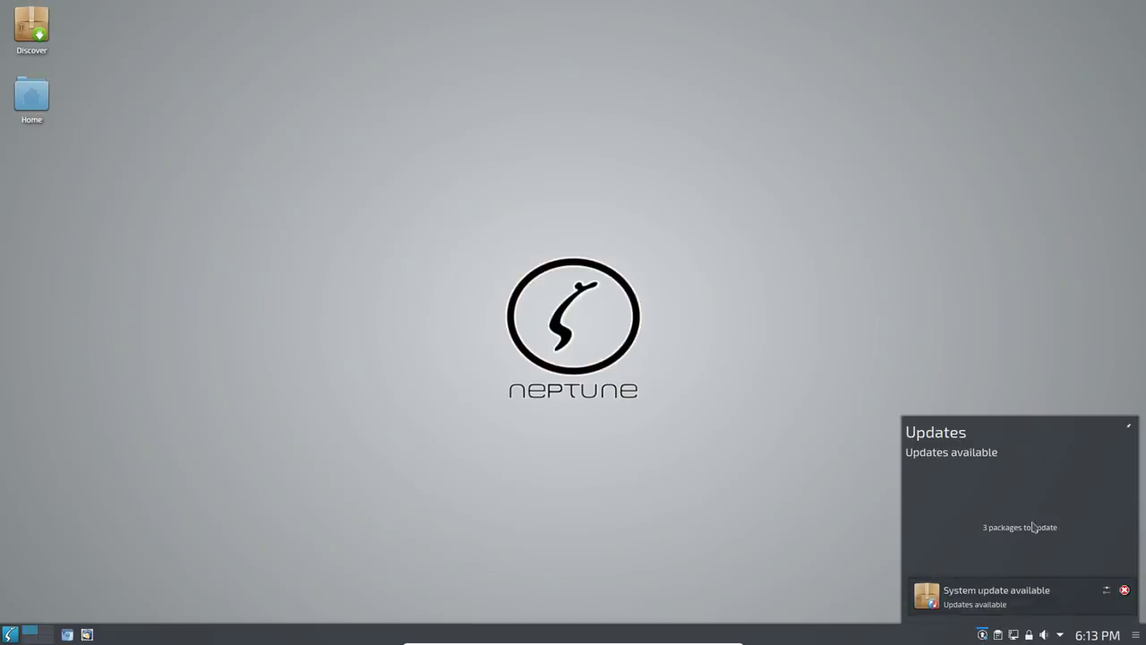
{"action": "left_click", "coordinate": [1125, 590]}
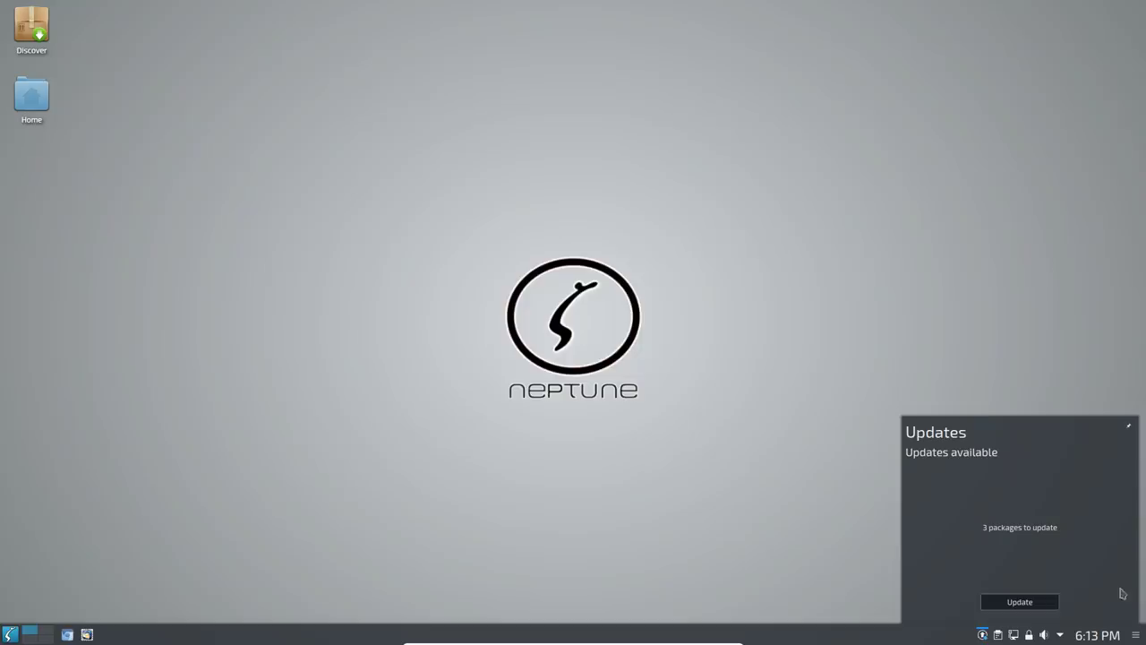
{"action": "left_click", "coordinate": [1043, 603]}
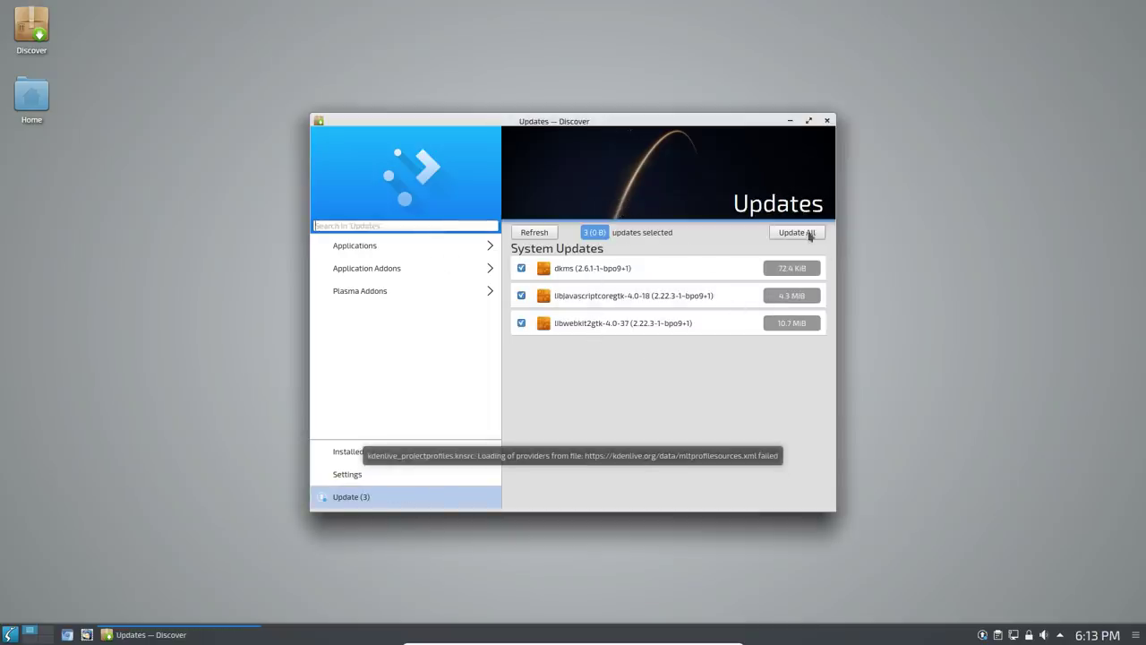
{"action": "left_click", "coordinate": [809, 235]}
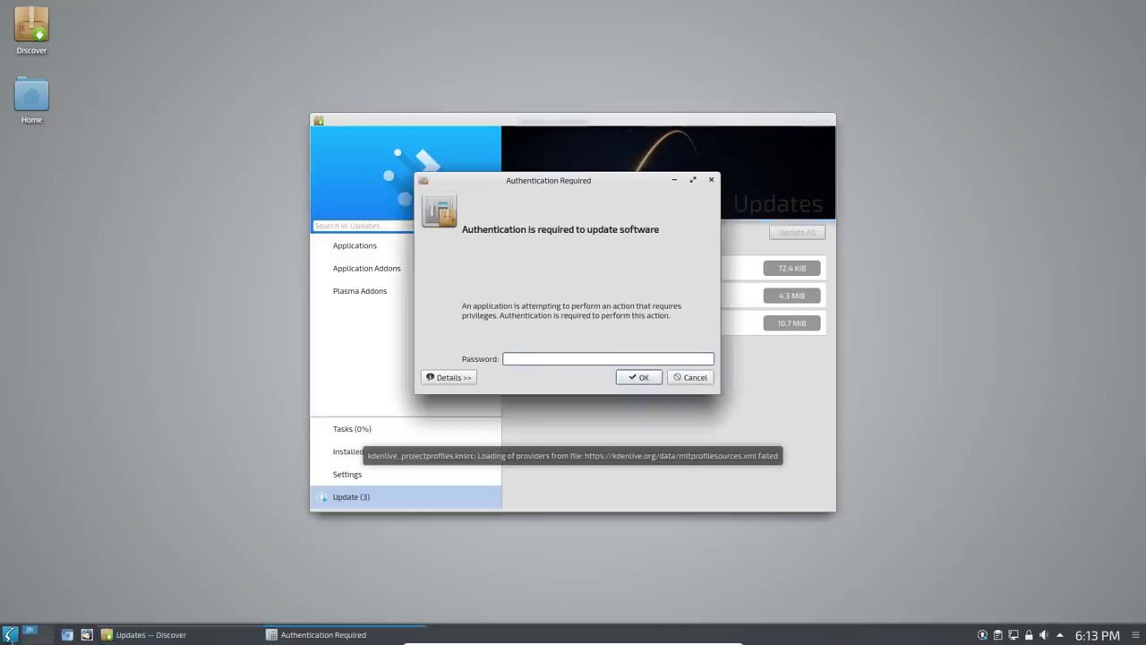
{"action": "left_click", "coordinate": [641, 377]}
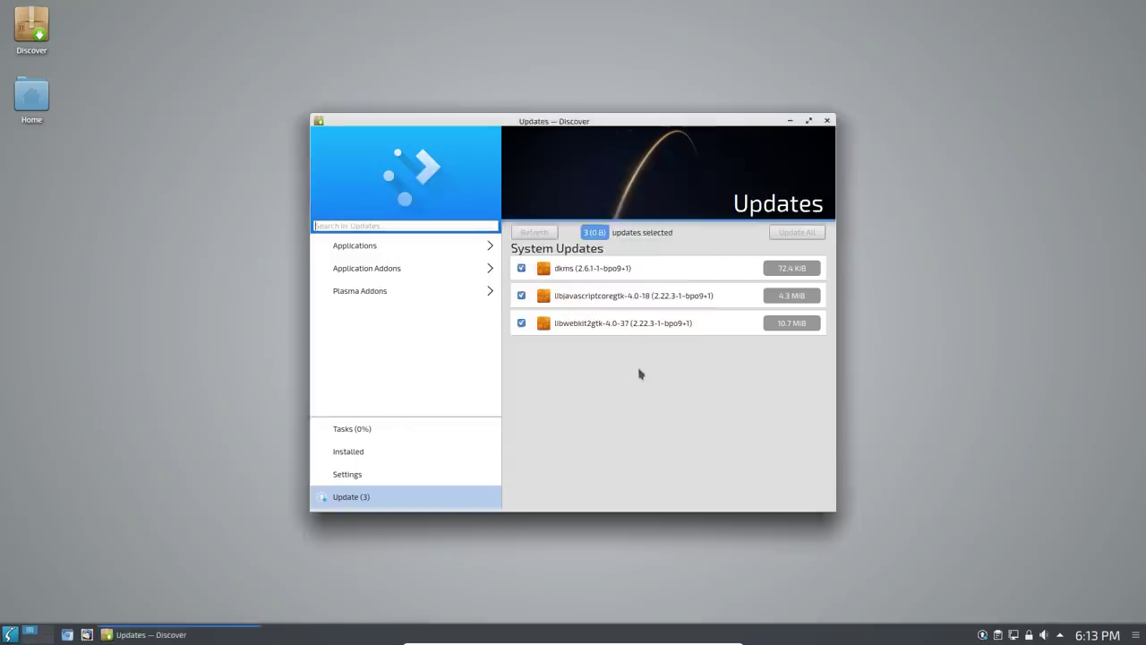
Look through the launcher's application categories and start Ardour5 from the Multimedia applications.
{"action": "left_click", "coordinate": [11, 634]}
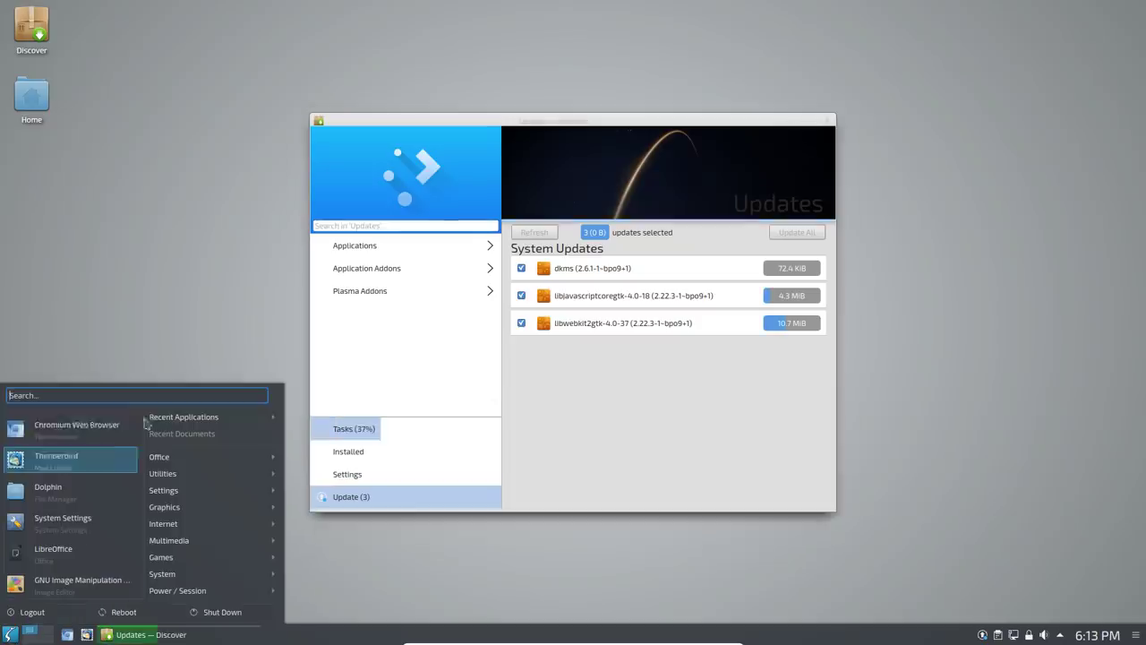
{"action": "mouse_move", "coordinate": [193, 490]}
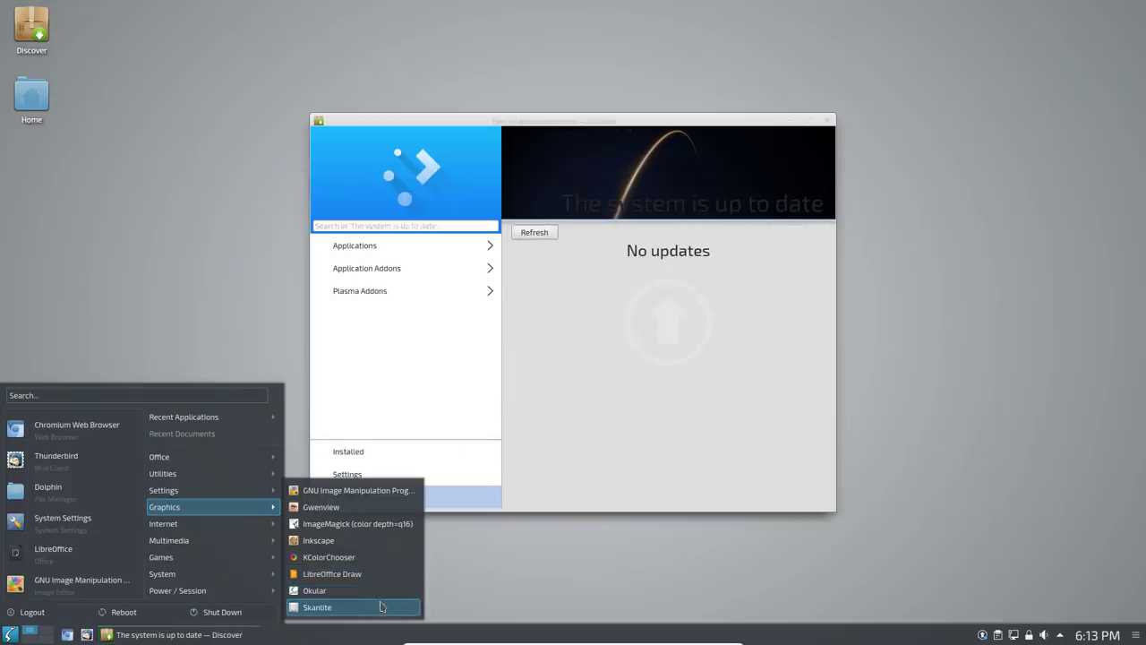
{"action": "mouse_move", "coordinate": [240, 527]}
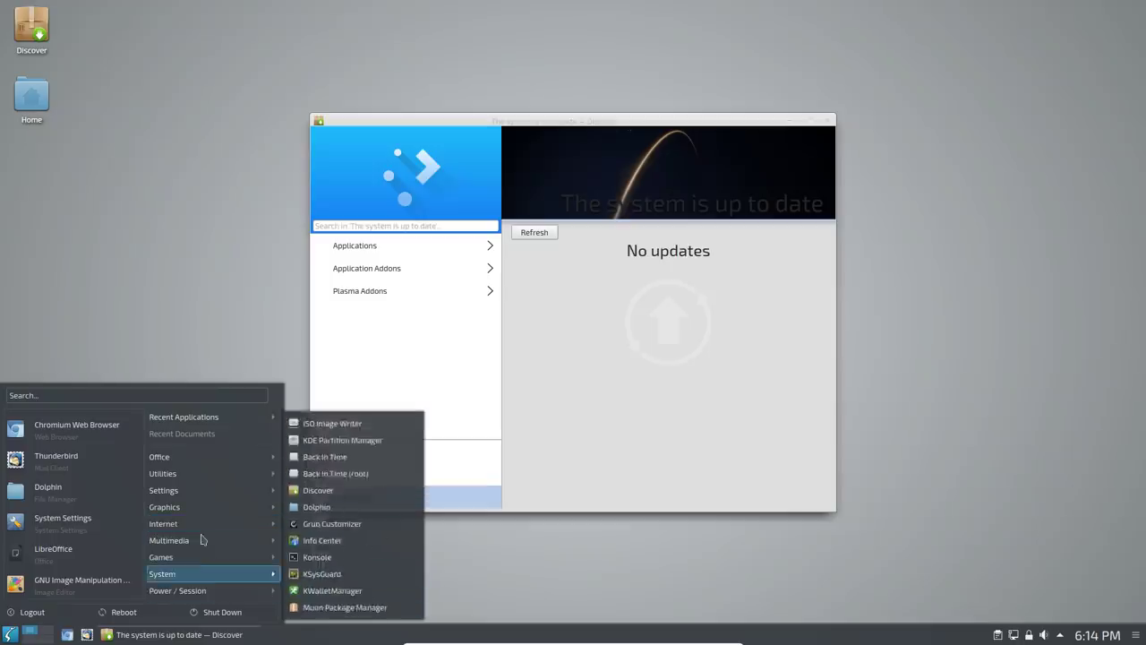
{"action": "mouse_move", "coordinate": [202, 540]}
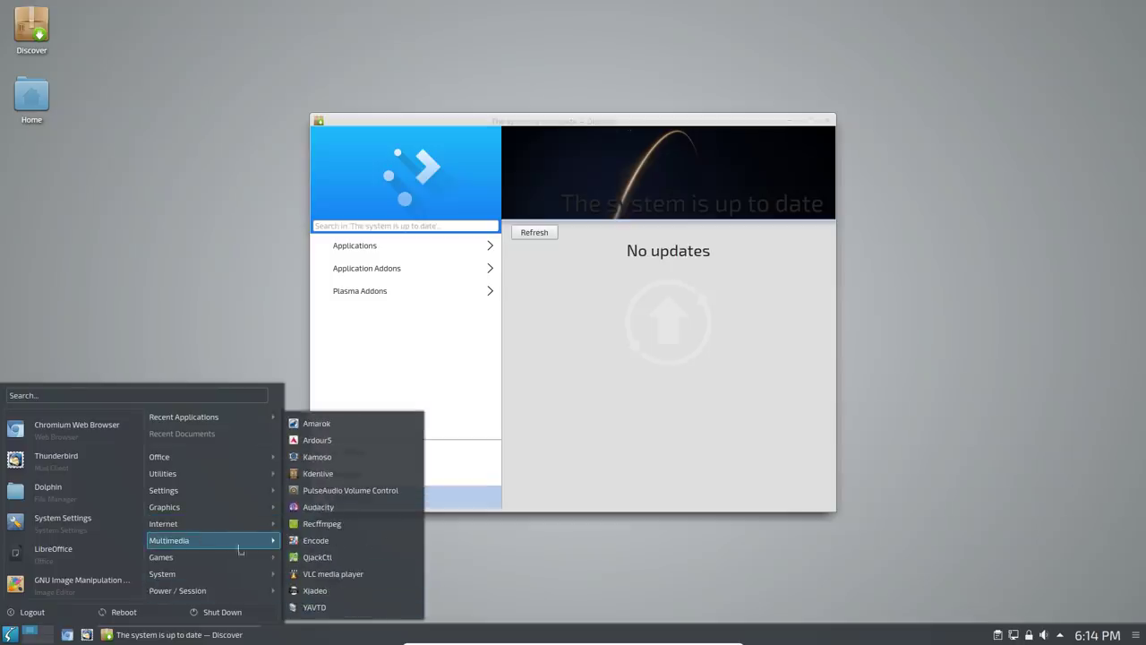
{"action": "left_click", "coordinate": [368, 442]}
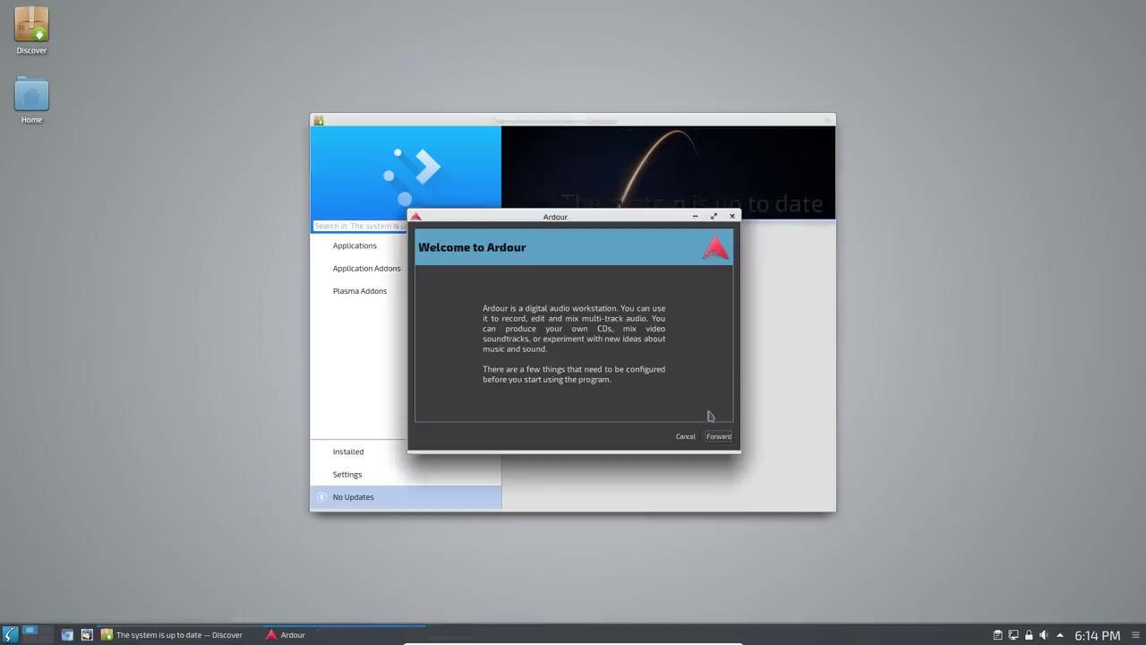
Complete Ardour's first-run setup, accepting the default session folder and monitoring options.
{"action": "left_click", "coordinate": [719, 438]}
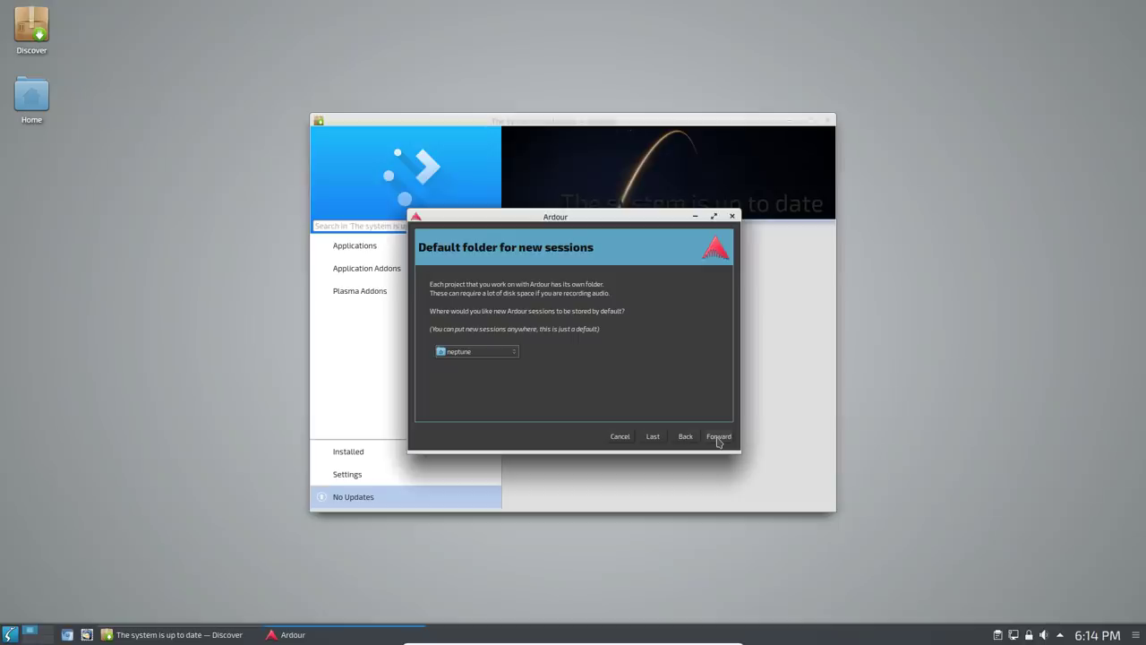
{"action": "left_click", "coordinate": [718, 438]}
{"action": "left_click", "coordinate": [718, 438]}
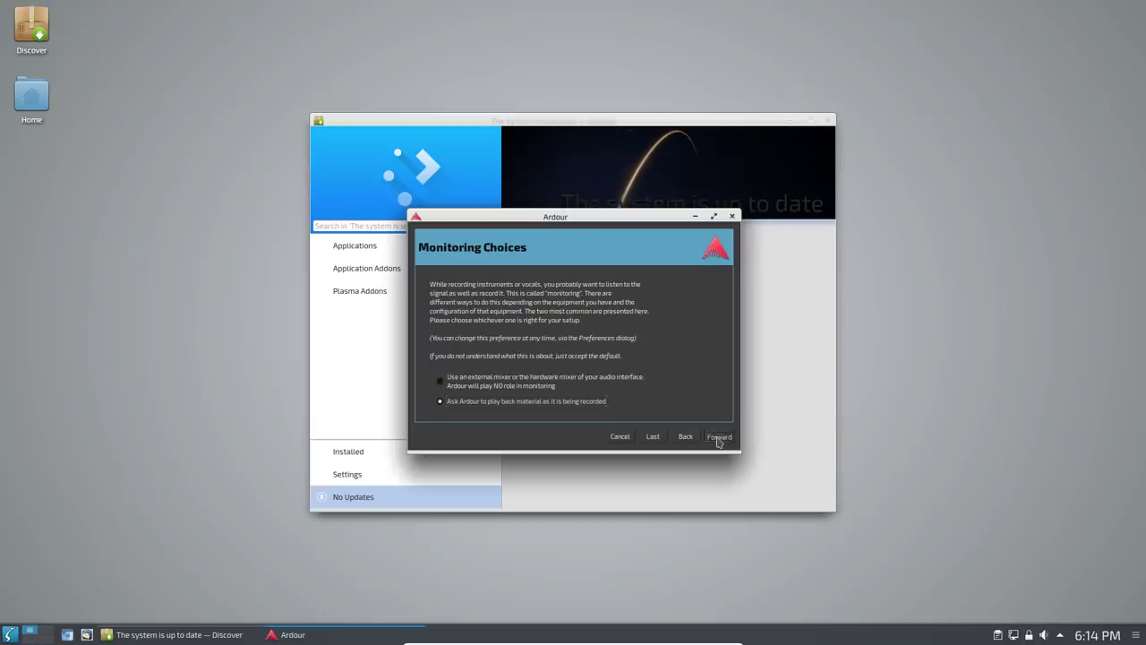
{"action": "left_click", "coordinate": [718, 438]}
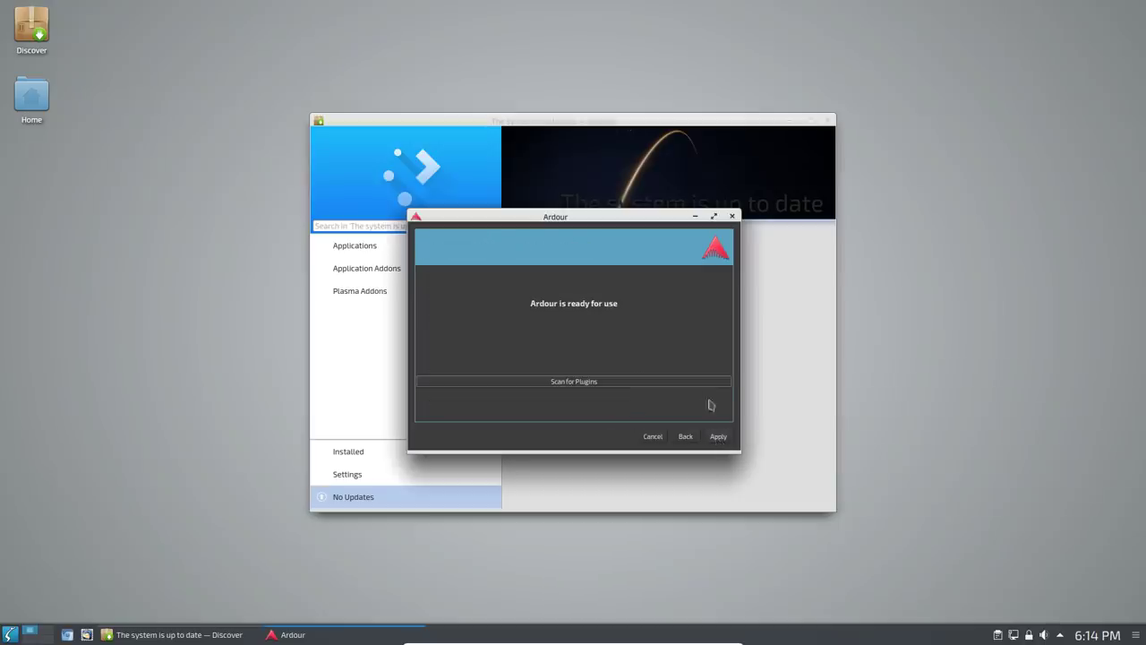
{"action": "left_click", "coordinate": [718, 438]}
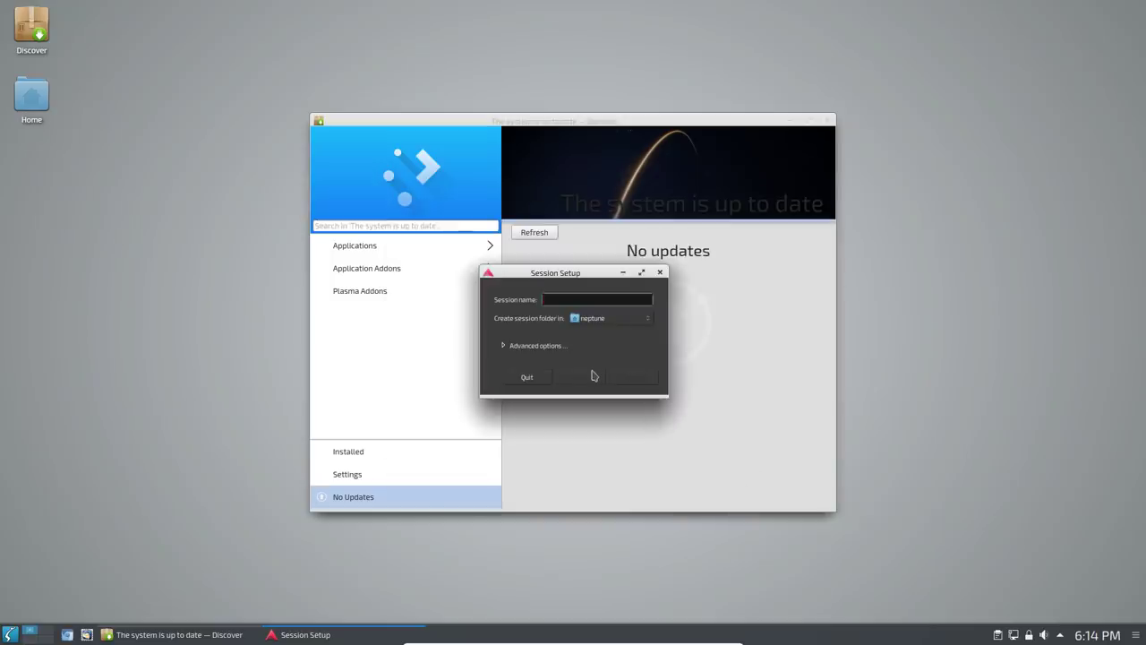
Try to create a session named "bob" in the neptune folder and start the ALSA audio engine.
{"action": "type", "text": "bob"}
{"action": "left_click", "coordinate": [634, 377]}
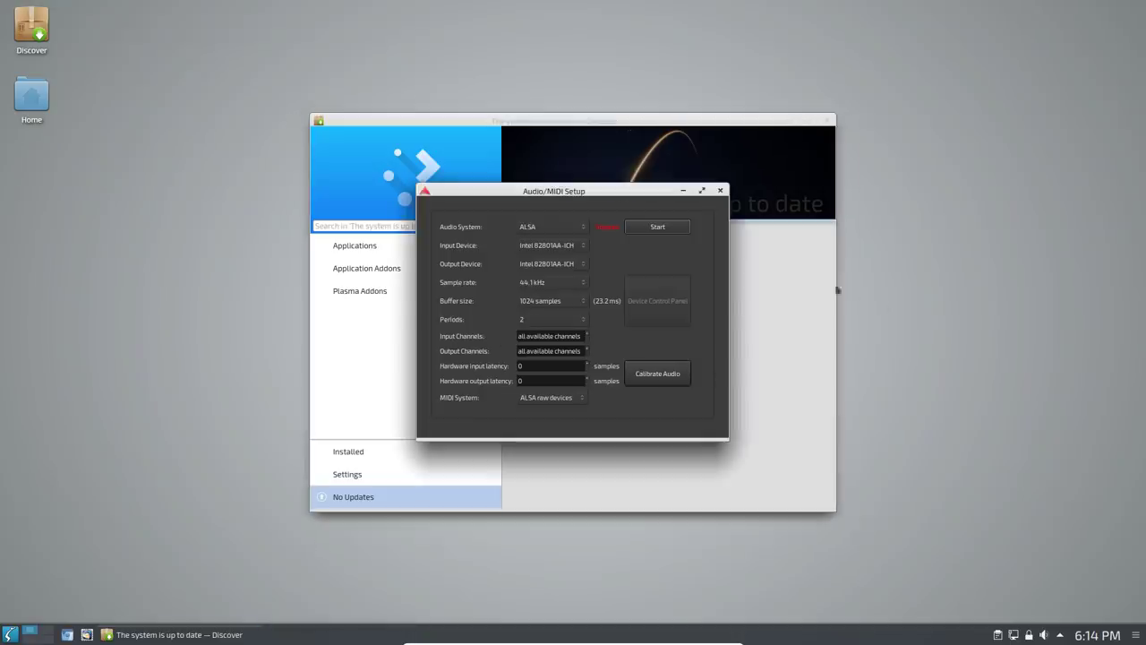
{"action": "left_click", "coordinate": [672, 227]}
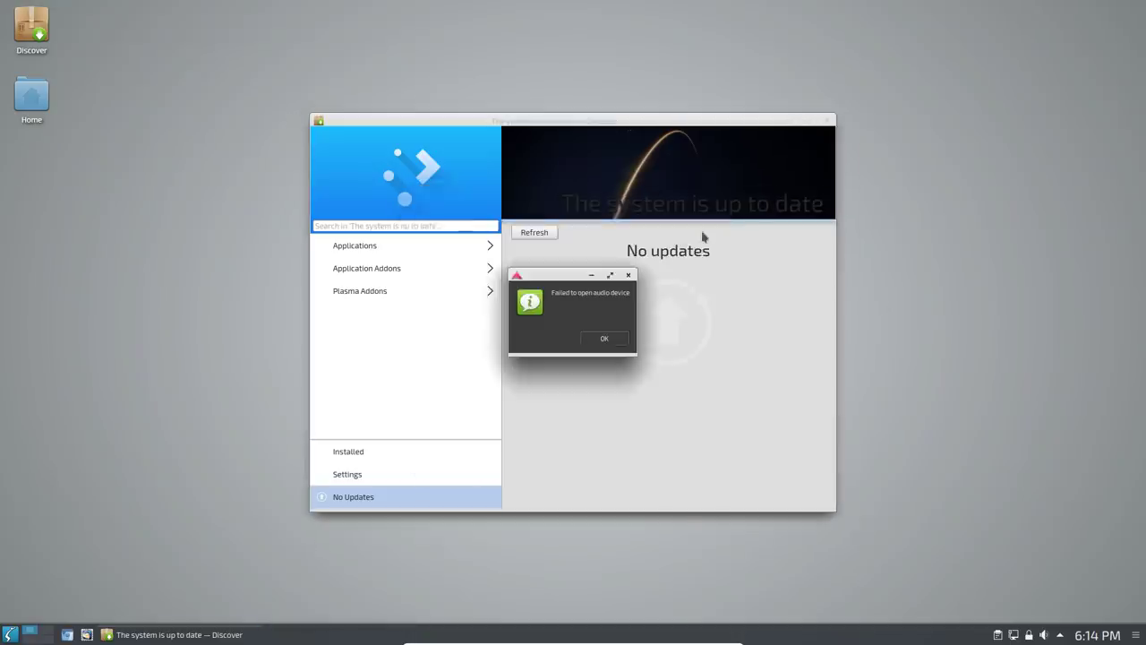
{"action": "left_click", "coordinate": [609, 338]}
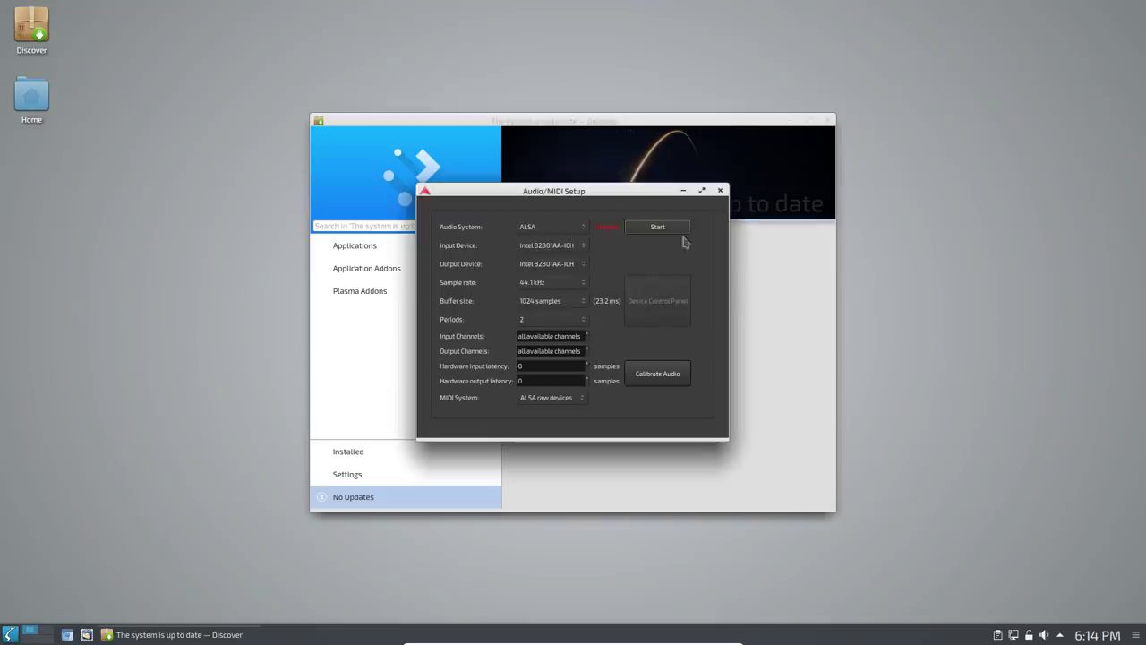
Close the Audio/MIDI setup, dismiss the loading error and quit Ardour.
{"action": "left_click", "coordinate": [720, 190]}
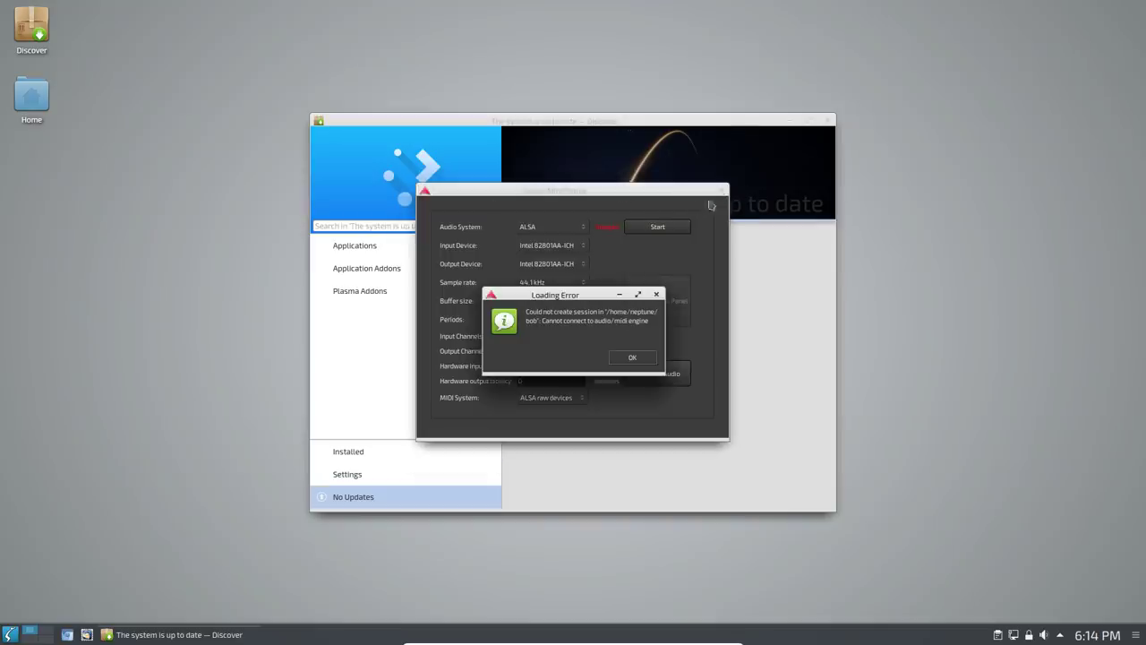
{"action": "left_click", "coordinate": [622, 359]}
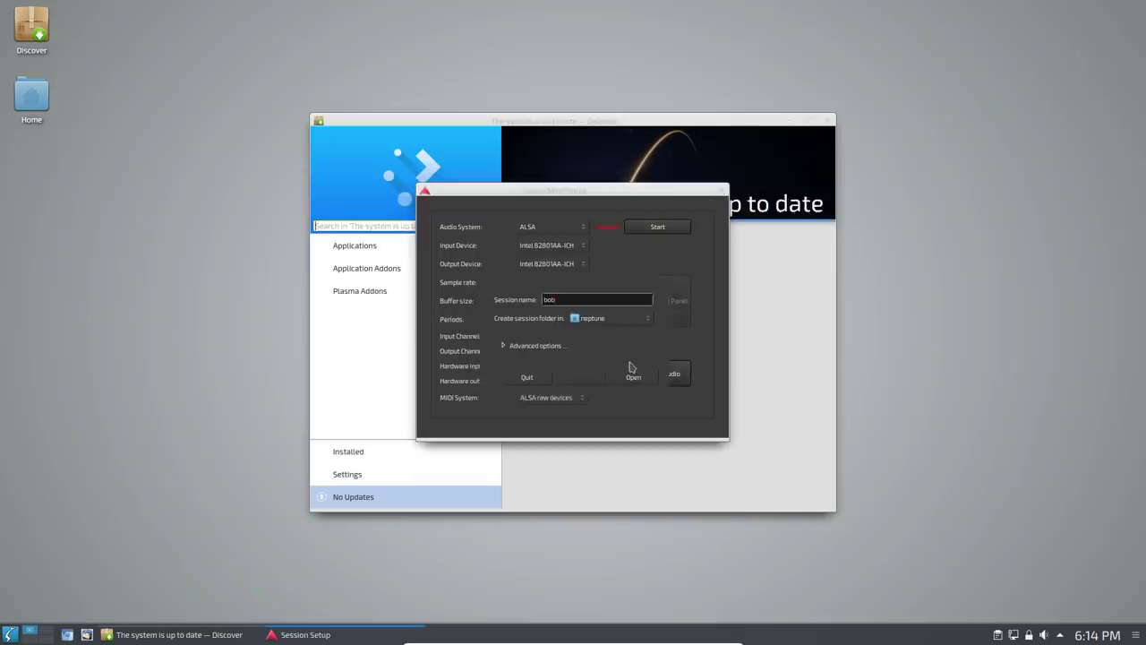
{"action": "left_click", "coordinate": [529, 378]}
Start Kdenlive from the Multimedia applications and bring the Multimedia list up again while it loads.
{"action": "left_click", "coordinate": [10, 634]}
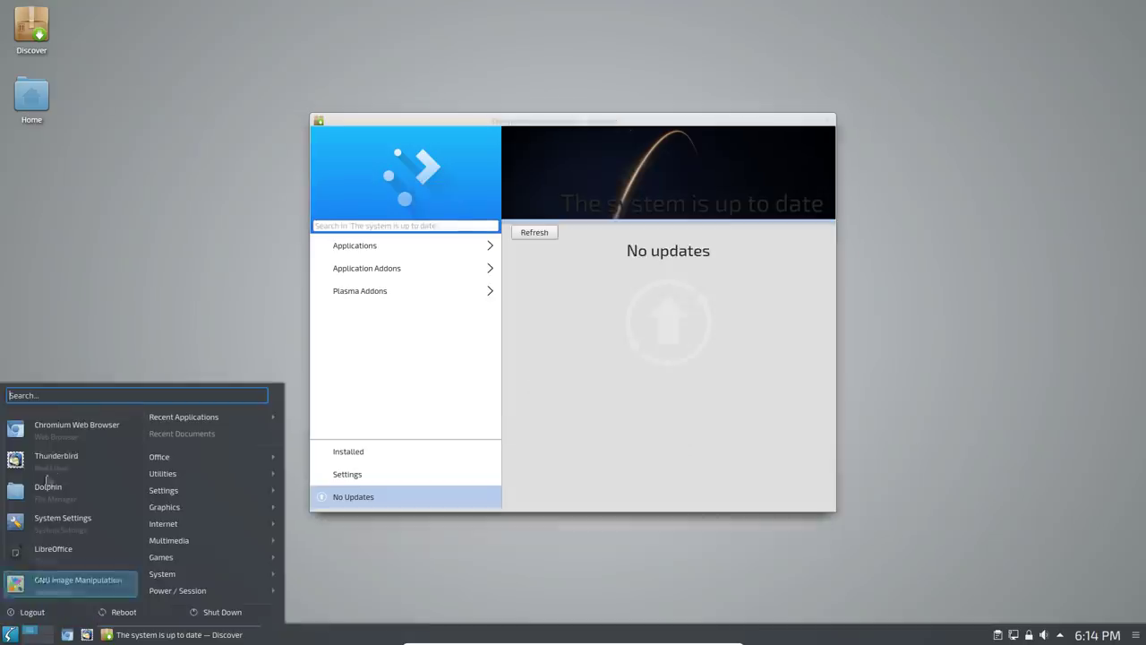
{"action": "mouse_move", "coordinate": [188, 527]}
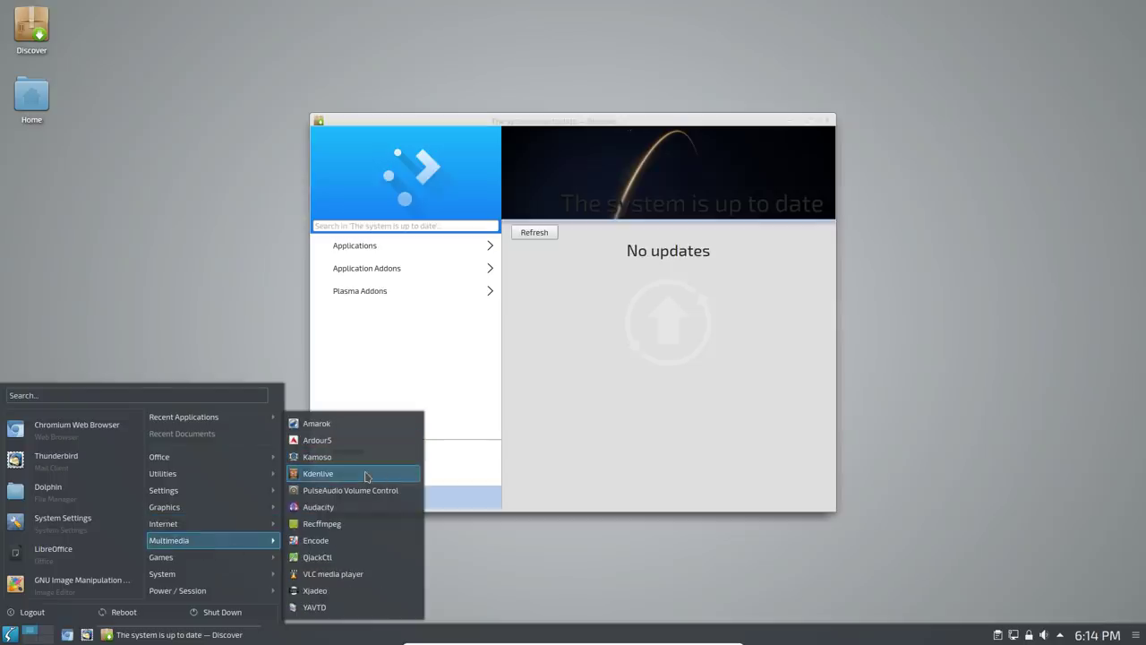
{"action": "left_click", "coordinate": [366, 476]}
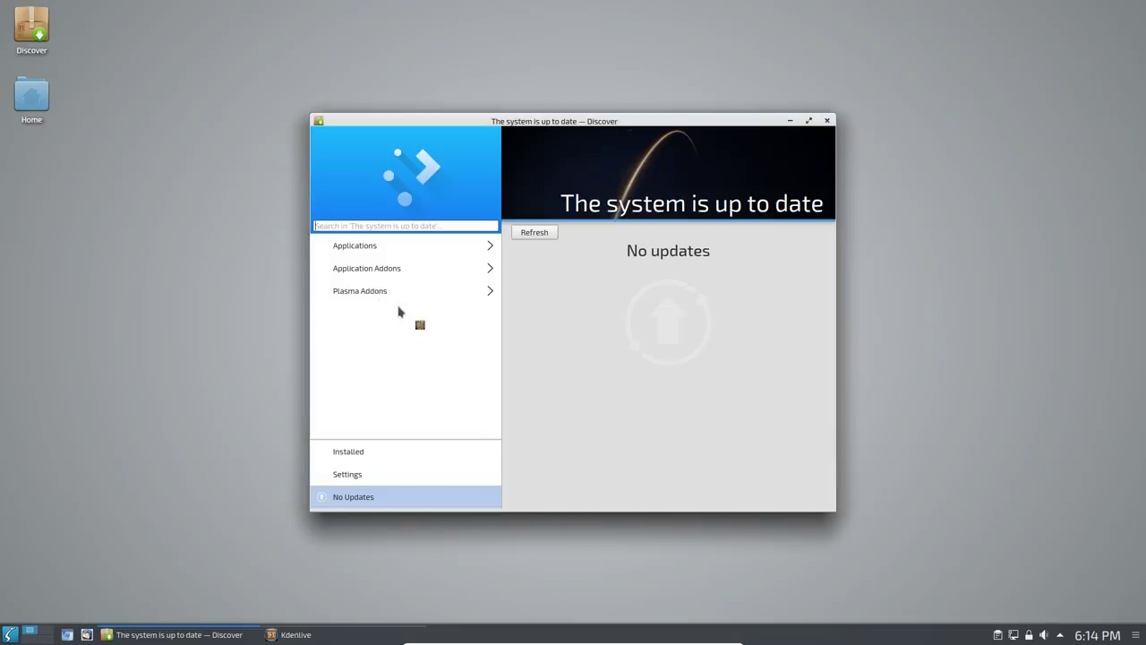
{"action": "left_click", "coordinate": [10, 633]}
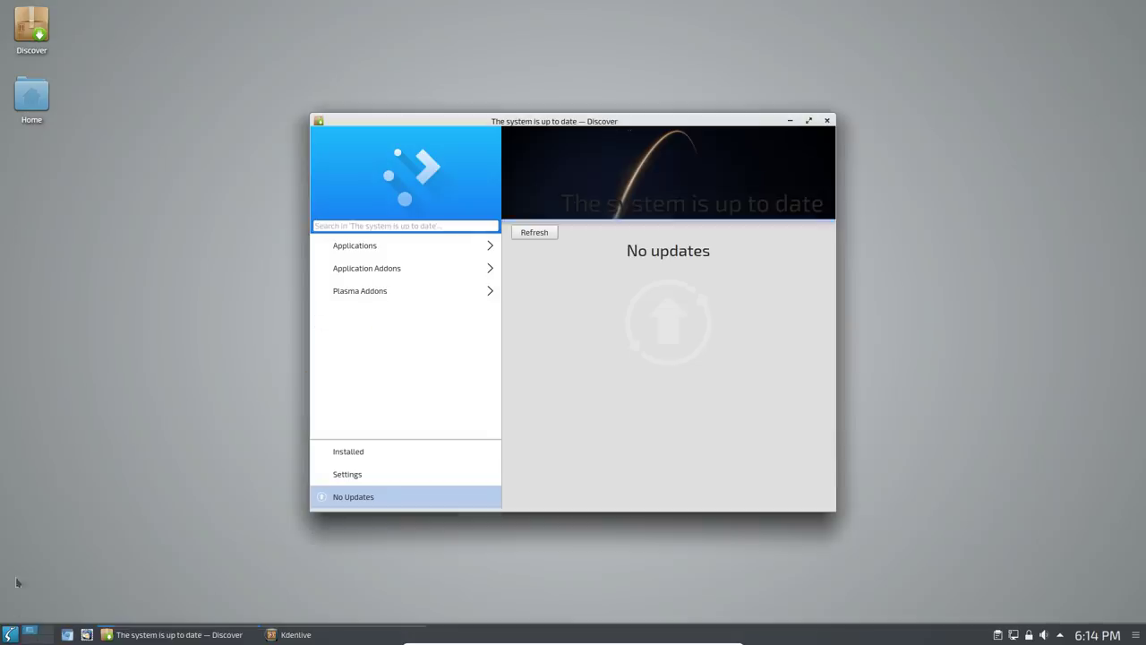
{"action": "mouse_move", "coordinate": [194, 540]}
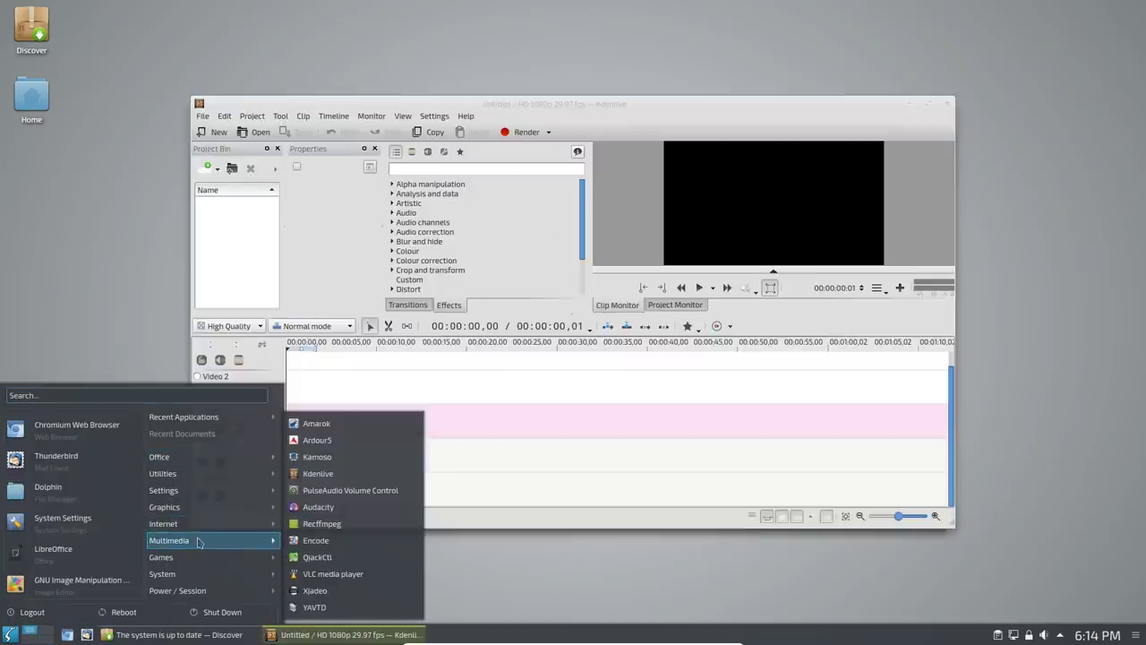
View the About KDE and About Kdenlive information, and close Kdenlive.
{"action": "left_click", "coordinate": [591, 114]}
{"action": "left_click", "coordinate": [466, 115]}
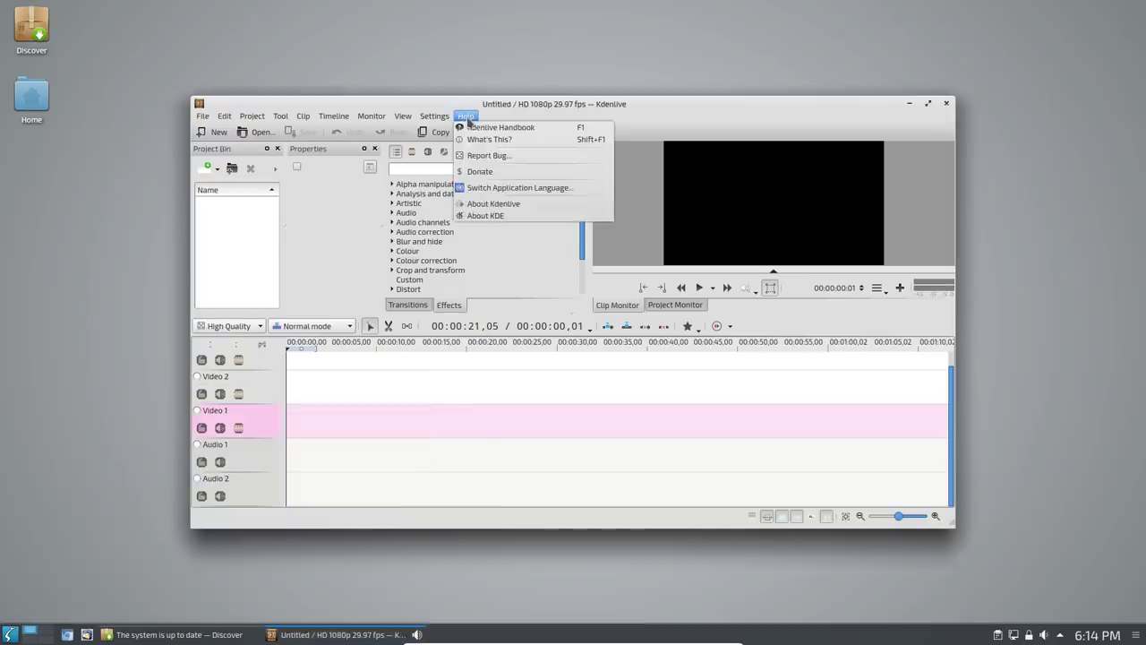
{"action": "left_click", "coordinate": [493, 215]}
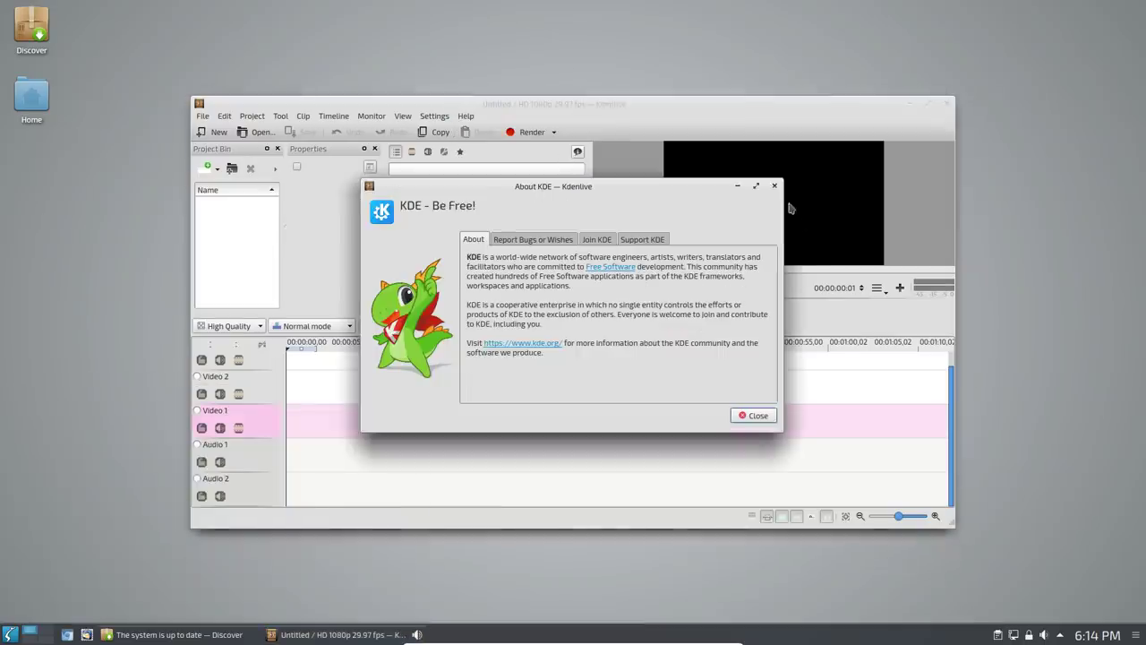
{"action": "left_click", "coordinate": [774, 186]}
{"action": "left_click", "coordinate": [465, 115]}
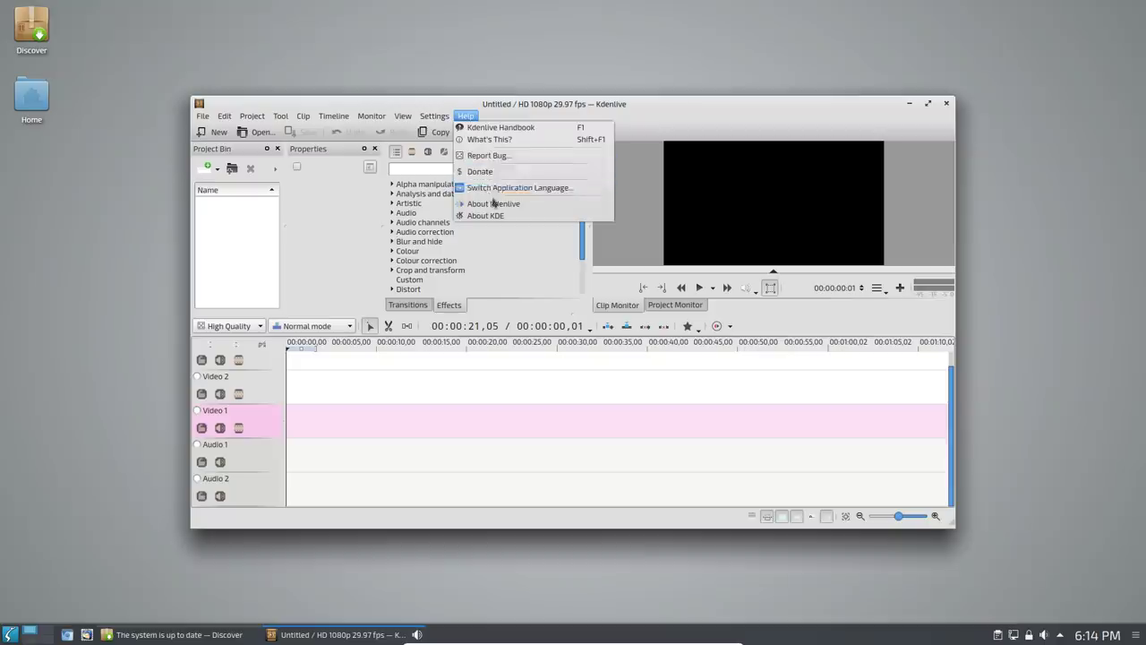
{"action": "left_click", "coordinate": [493, 203]}
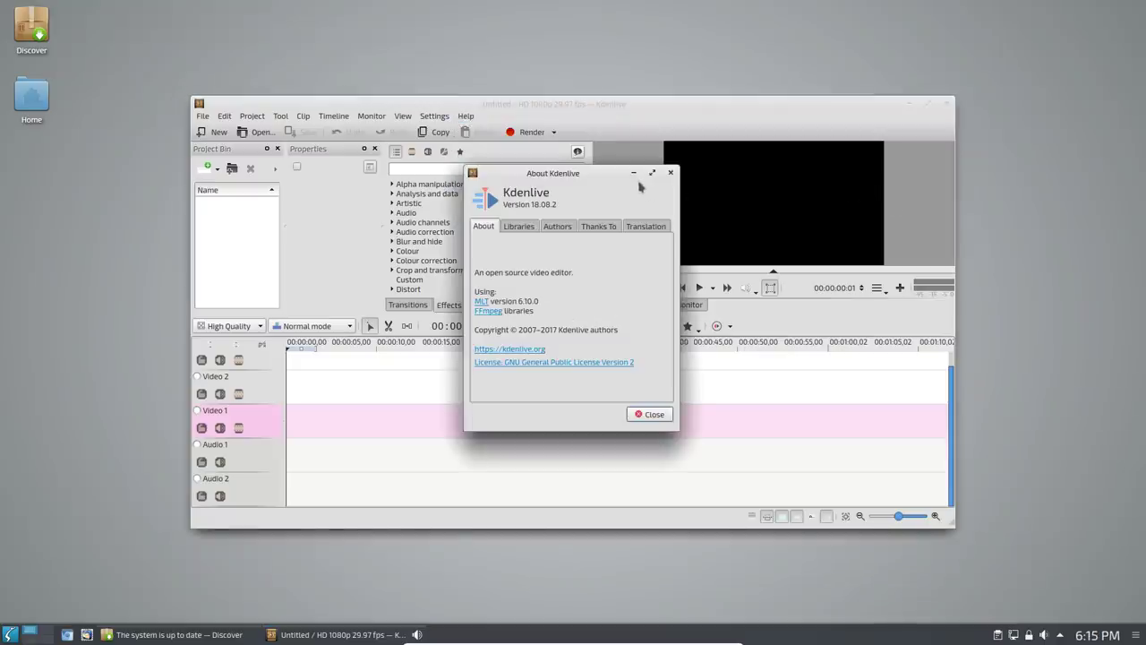
{"action": "left_click", "coordinate": [670, 175]}
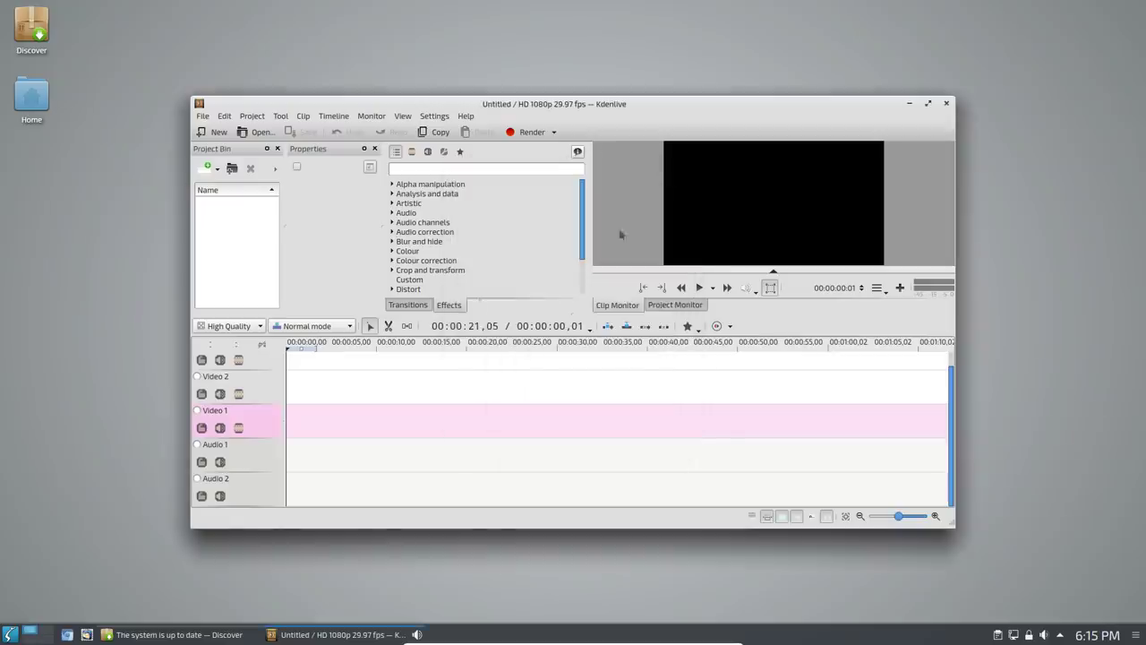
{"action": "left_click", "coordinate": [946, 103]}
Look through the launcher's Internet, Multimedia, Games and System categories, start KSysGuard and close Discover.
{"action": "left_click", "coordinate": [9, 634]}
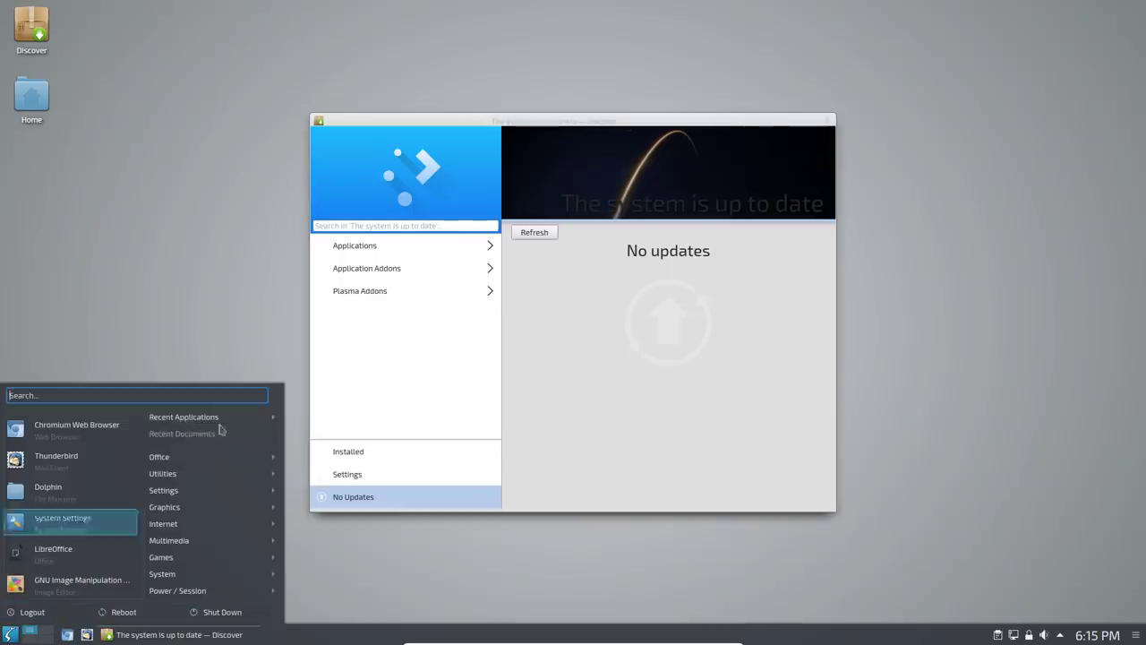
{"action": "mouse_move", "coordinate": [212, 491]}
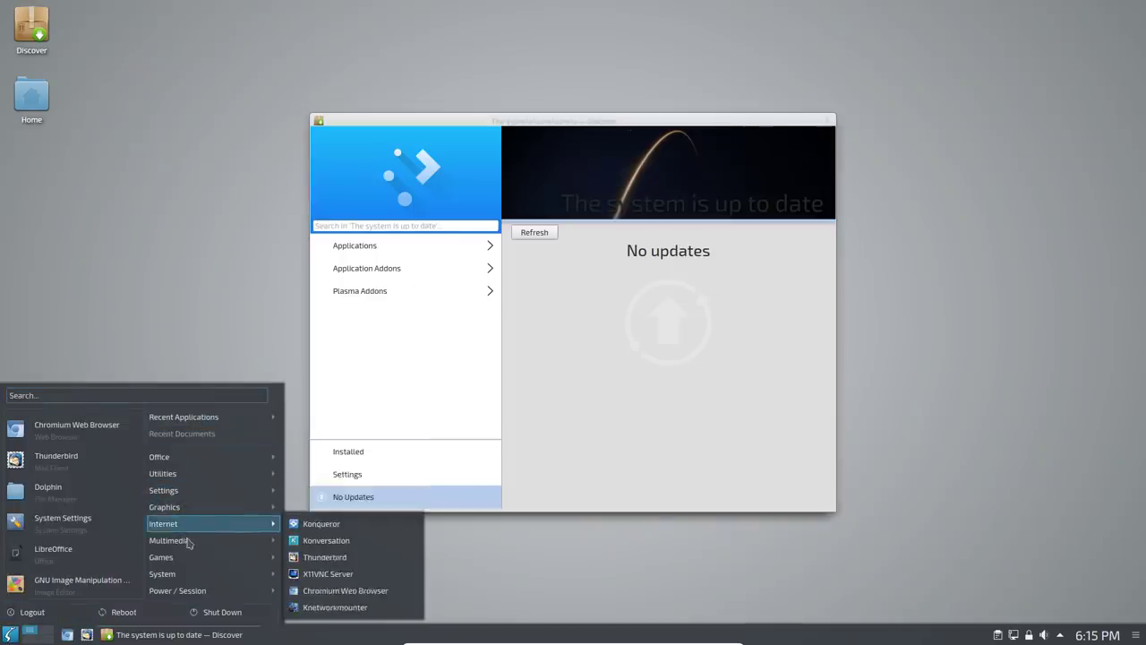
{"action": "mouse_move", "coordinate": [228, 542]}
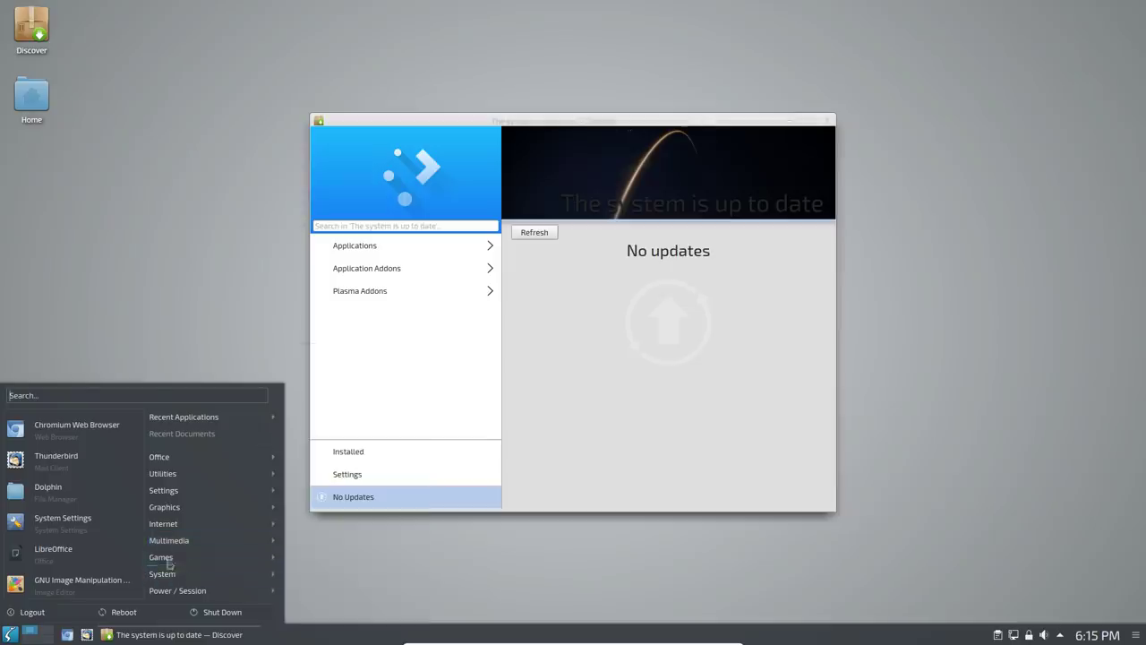
{"action": "mouse_move", "coordinate": [174, 561]}
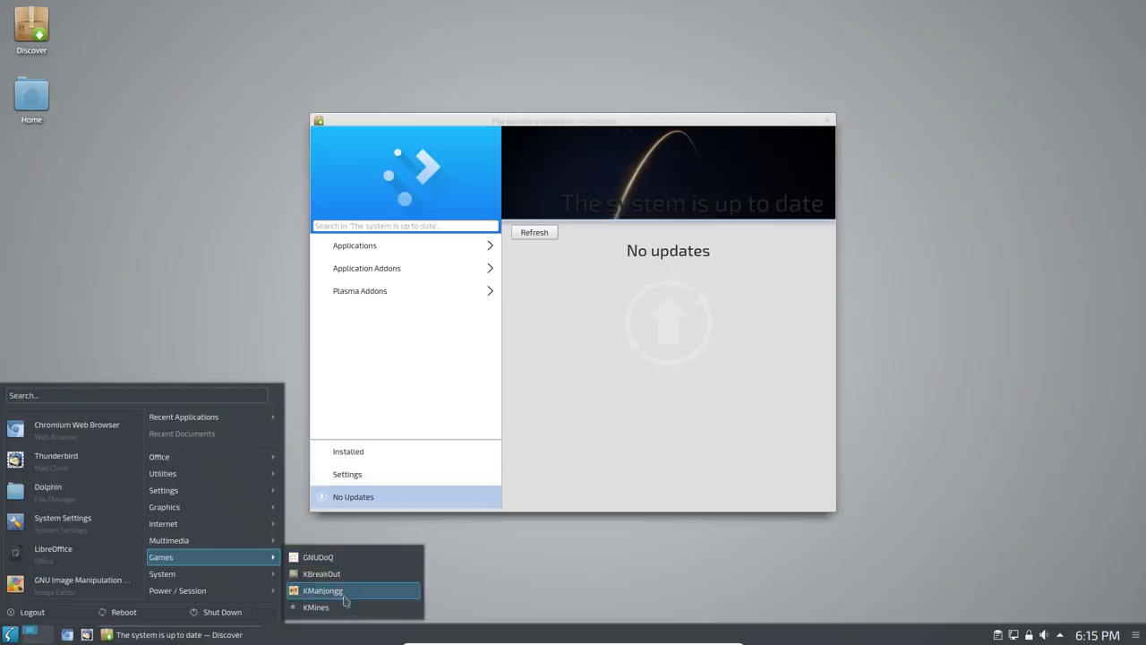
{"action": "mouse_move", "coordinate": [215, 574]}
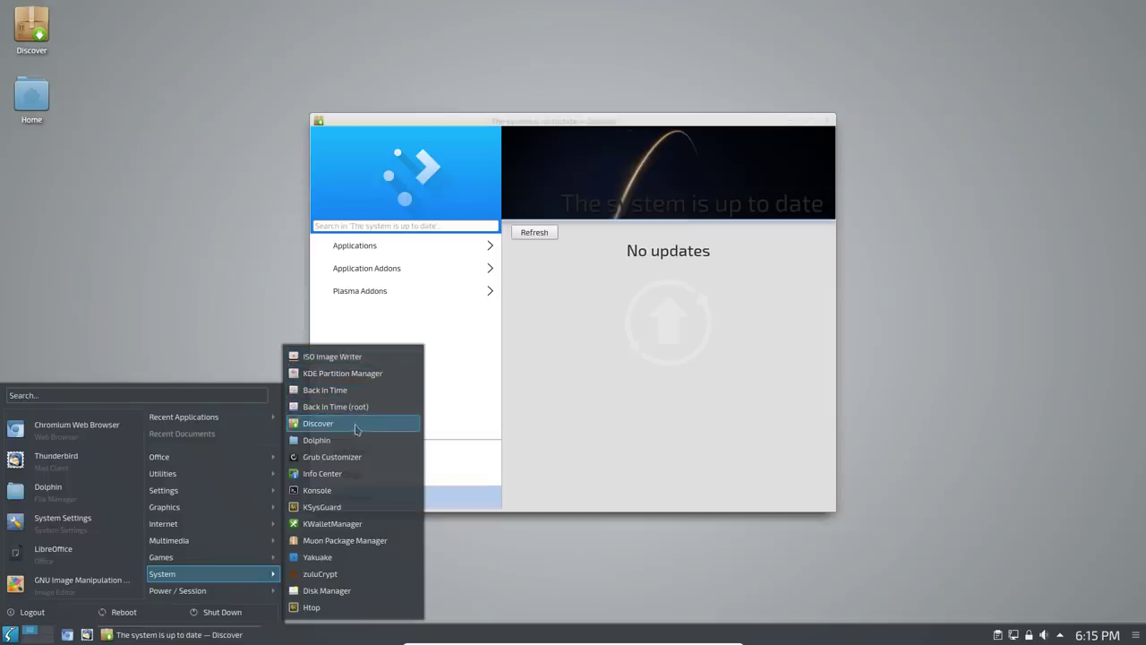
{"action": "left_click", "coordinate": [358, 507]}
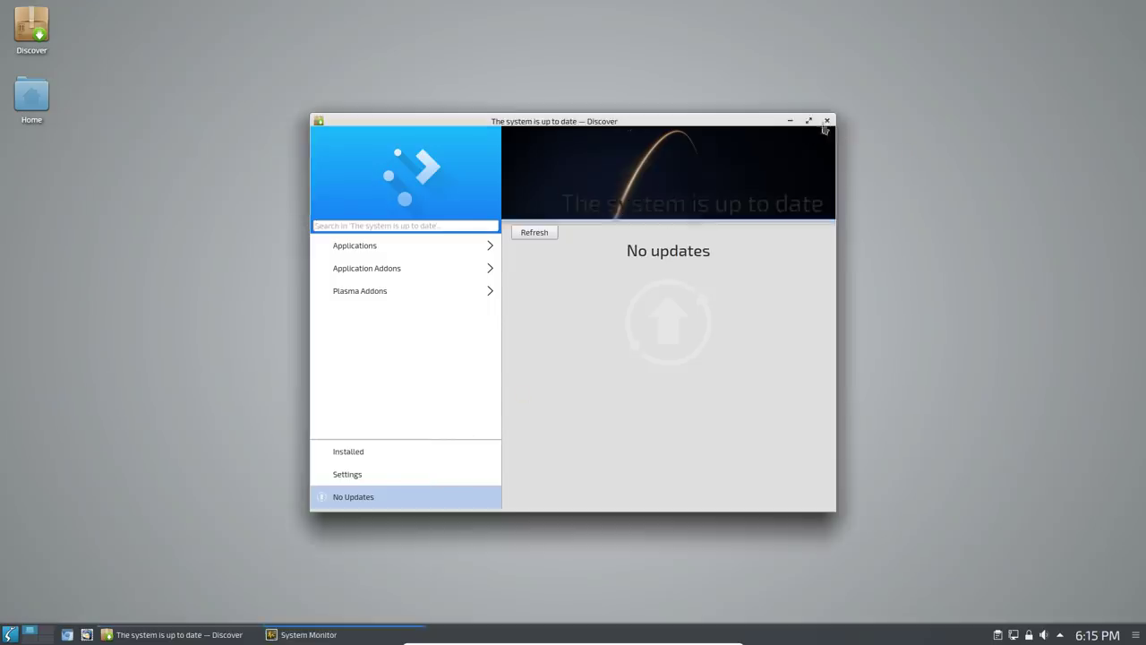
{"action": "left_click", "coordinate": [828, 123]}
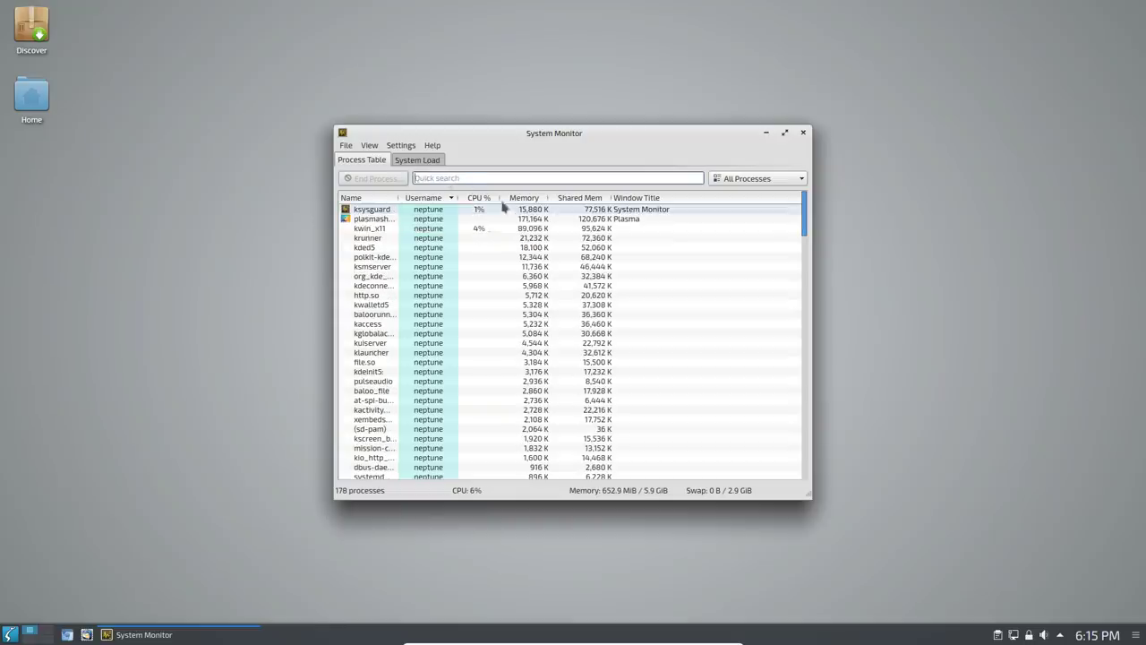
Sort the process table by memory, view the System Load graphs and close System Monitor.
{"action": "left_click", "coordinate": [444, 176]}
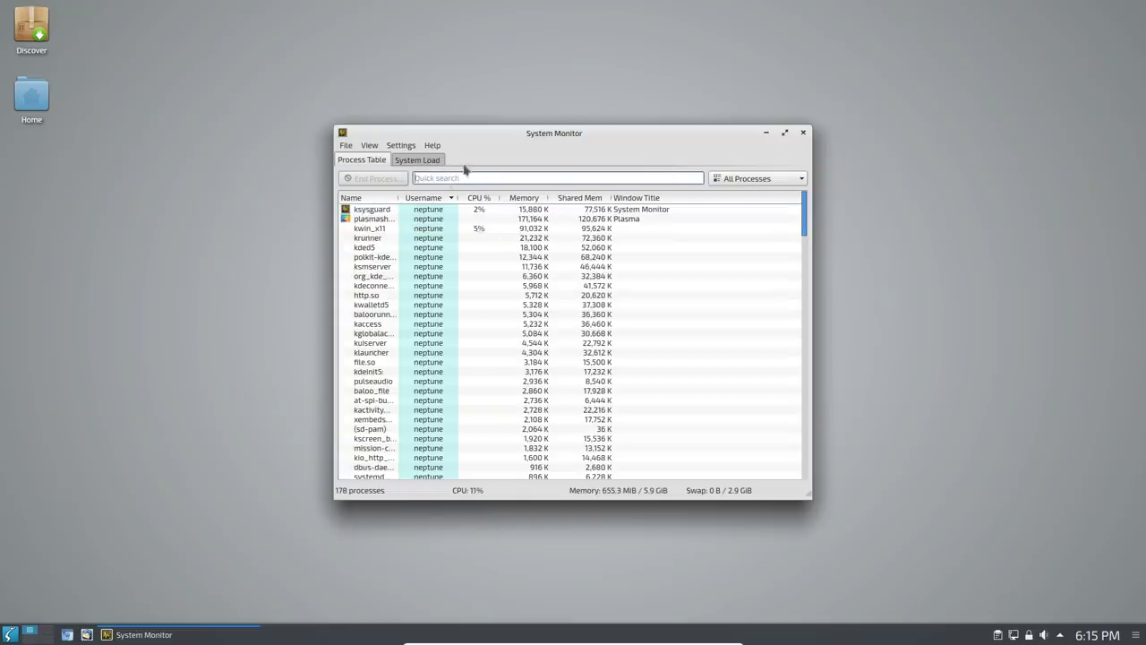
{"action": "left_click", "coordinate": [526, 199]}
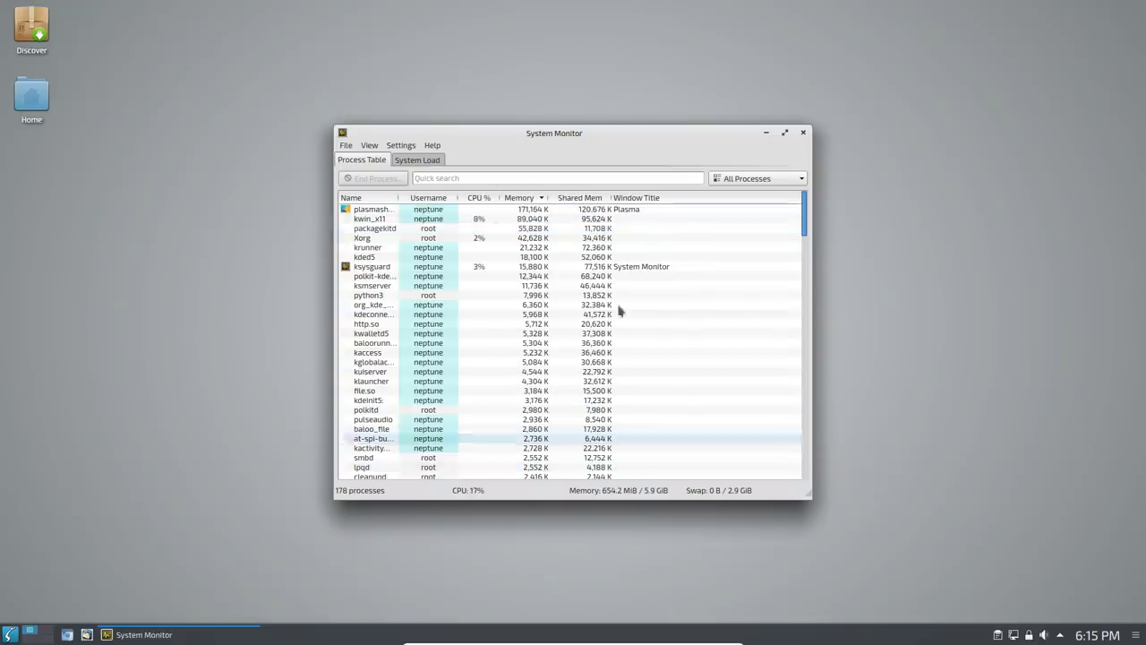
{"action": "left_click", "coordinate": [399, 162]}
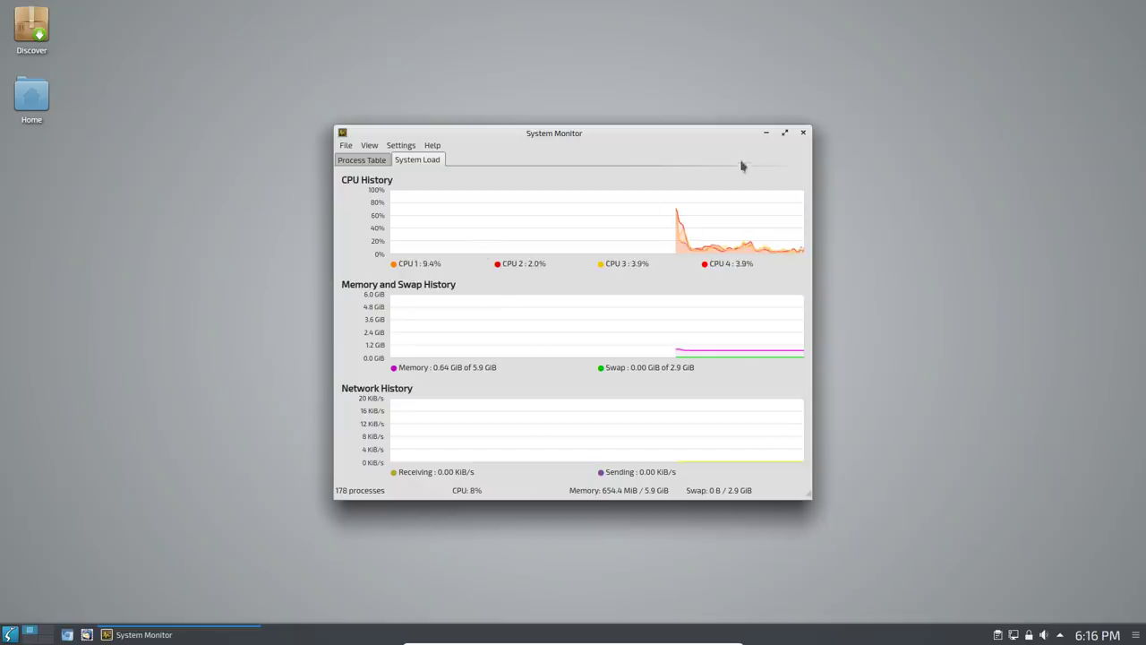
{"action": "left_click", "coordinate": [803, 134]}
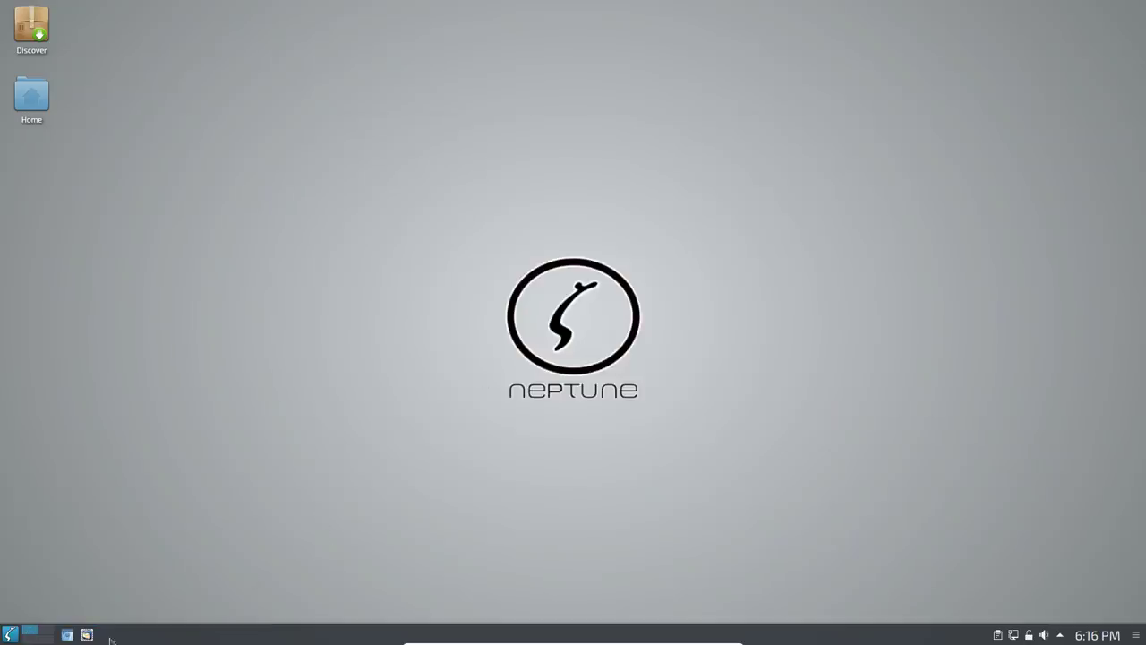
Open the Home folder in Dolphin, have a look at it and close the window.
{"action": "left_click", "coordinate": [7, 635]}
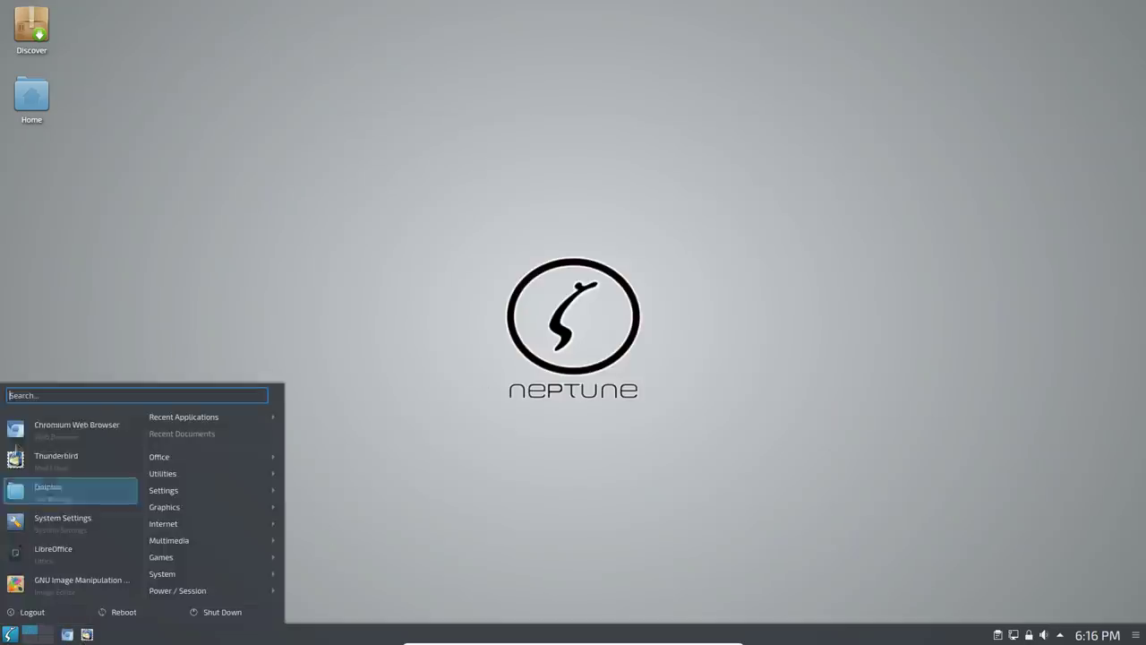
{"action": "left_click", "coordinate": [32, 97]}
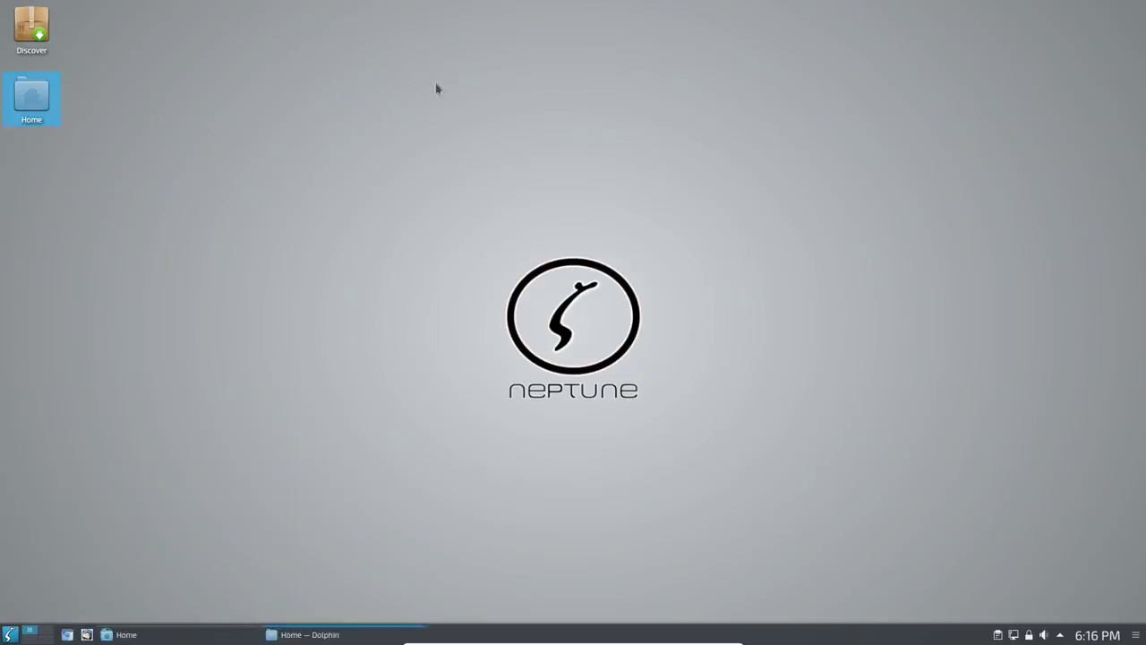
{"action": "left_click_drag", "start_coordinate": [394, 194], "coordinate": [758, 179]}
{"action": "left_click", "coordinate": [824, 191]}
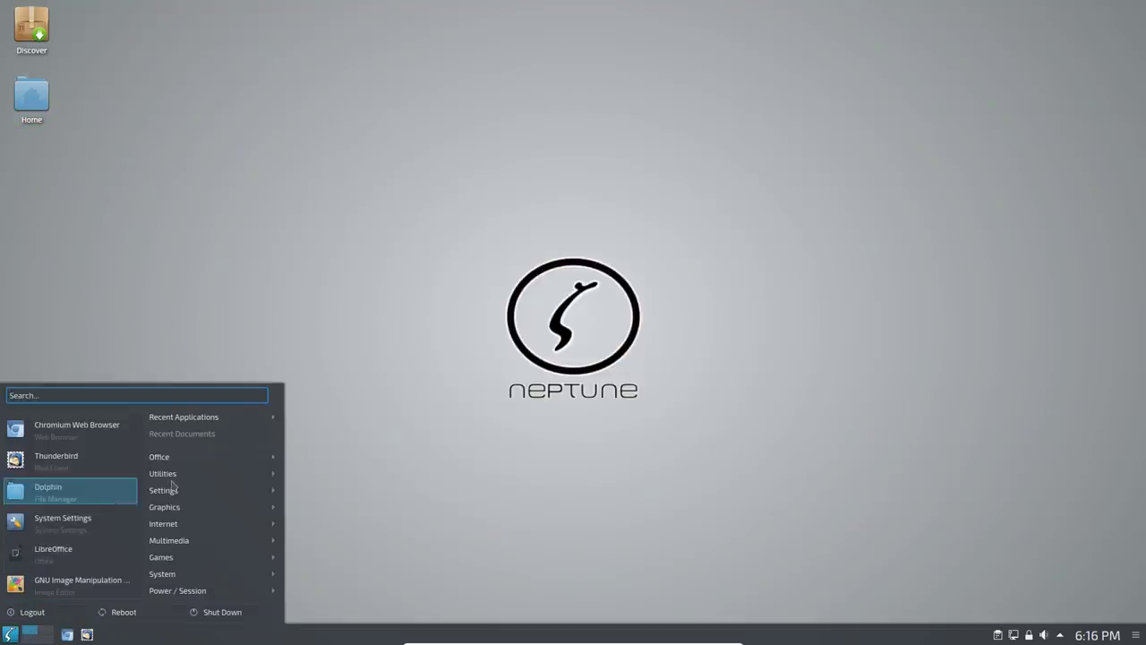
Open System Settings and minimize its window.
{"action": "left_click", "coordinate": [86, 536]}
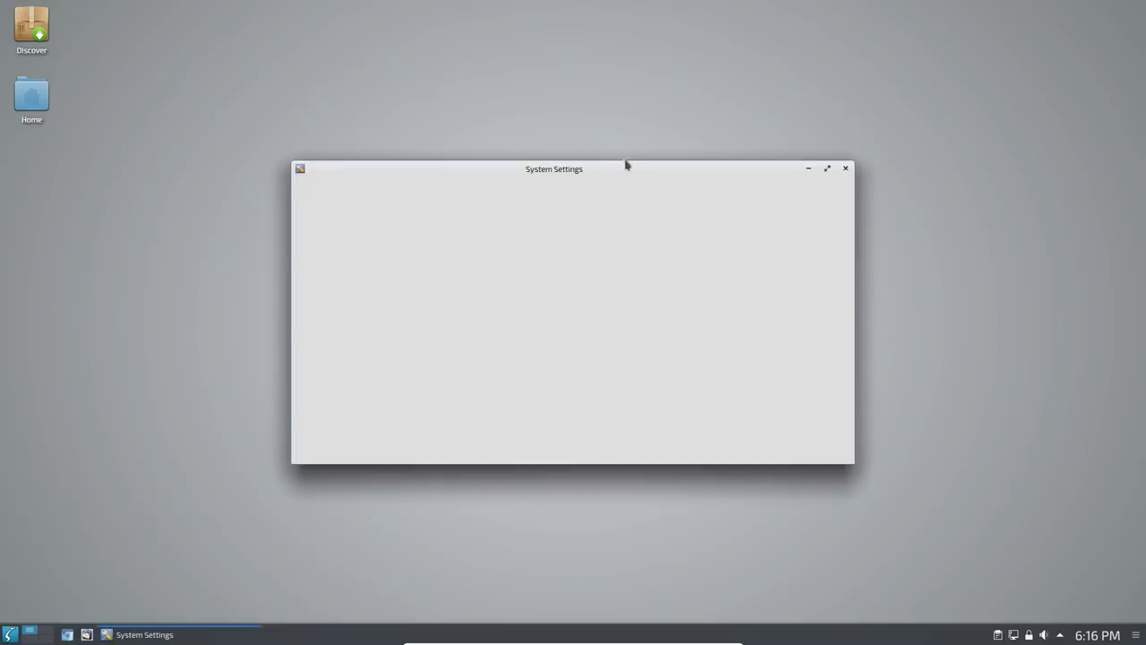
{"action": "left_click", "coordinate": [771, 120]}
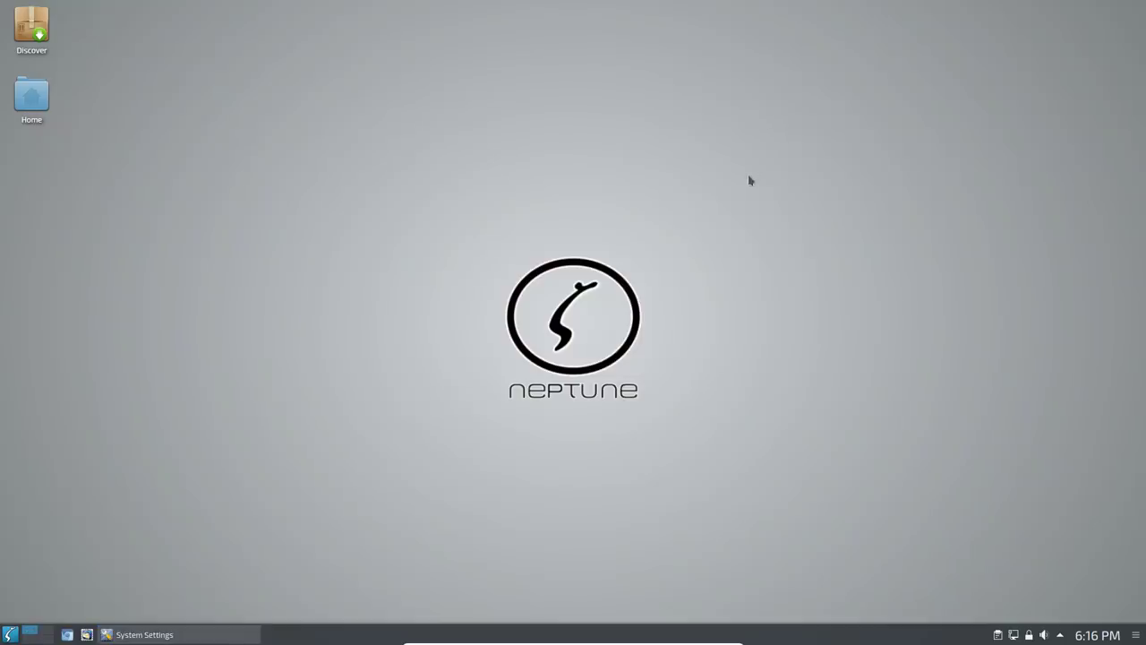
Open the desktop's wallpaper settings and apply the purple starfield image as wallpaper.
{"action": "right_click", "coordinate": [748, 174]}
{"action": "left_click", "coordinate": [811, 285]}
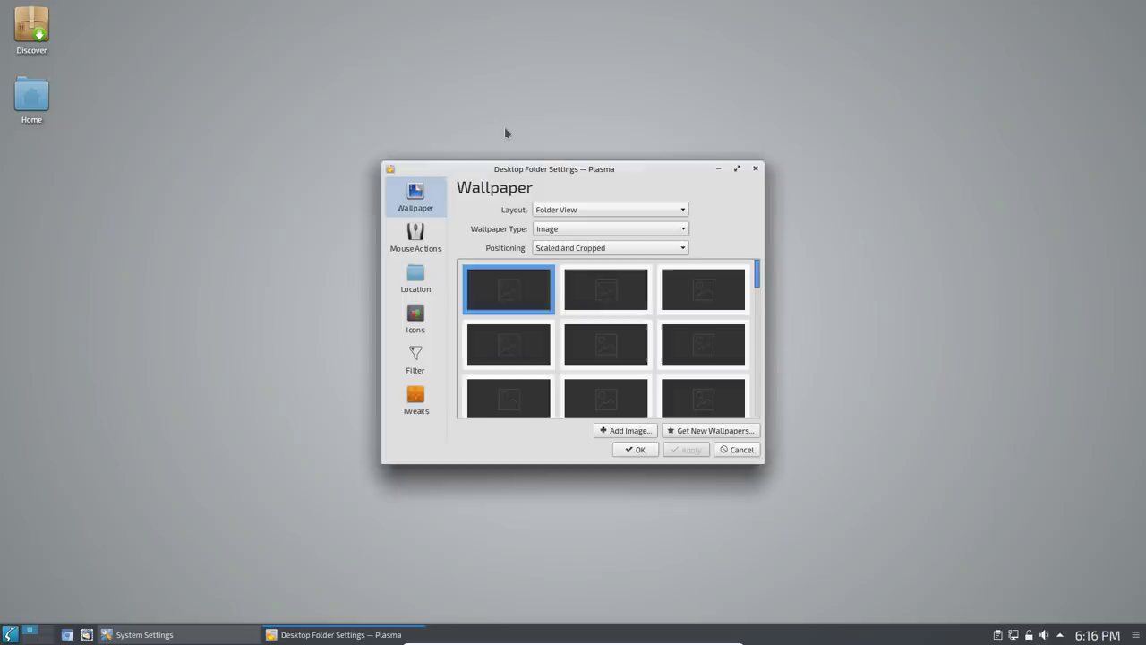
{"action": "left_click", "coordinate": [602, 303]}
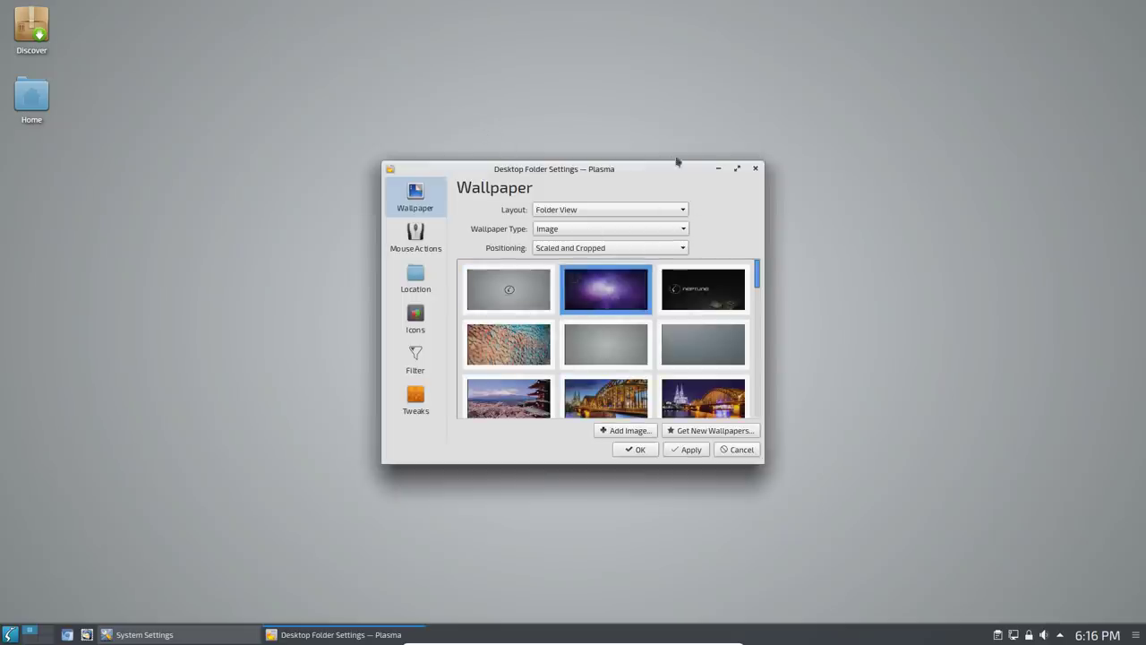
{"action": "left_click_drag", "start_coordinate": [647, 176], "coordinate": [522, 166]}
{"action": "left_click", "coordinate": [915, 449]}
Apply the black Neptune wallpaper with the glowing cubes and move the settings window clear of the logo.
{"action": "left_click", "coordinate": [663, 293]}
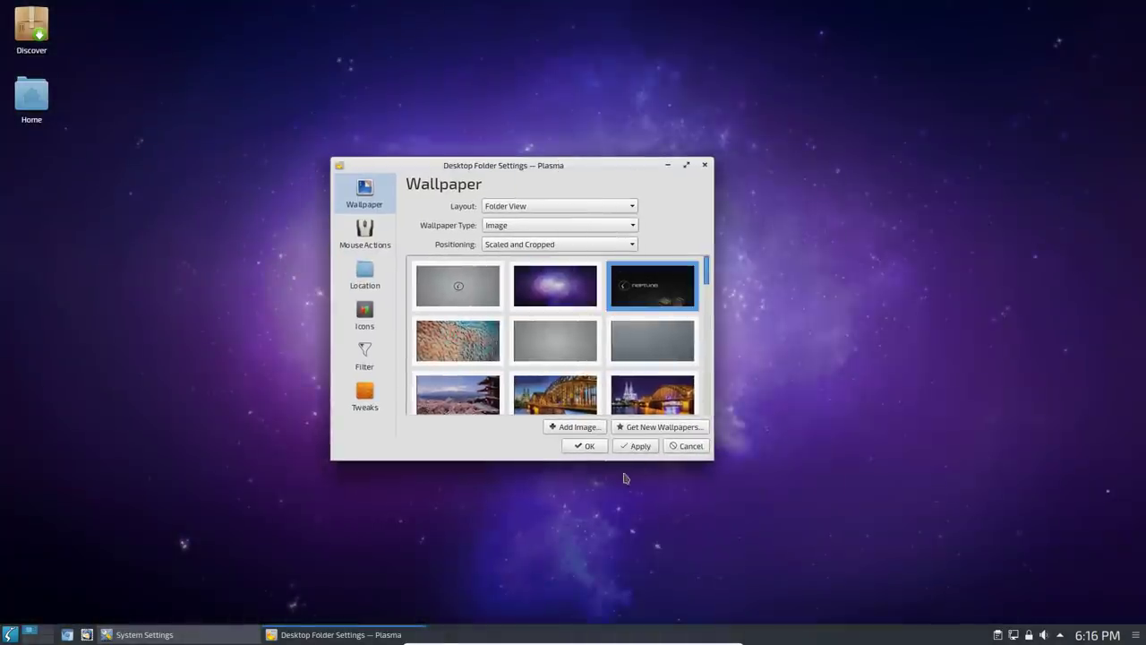
{"action": "left_click", "coordinate": [648, 448]}
{"action": "left_click_drag", "start_coordinate": [586, 169], "coordinate": [756, 52]}
Browse further through the wallpapers and apply the blue-grey Neptune image with white wave lines.
{"action": "left_click", "coordinate": [724, 256]}
{"action": "scroll", "coordinate": [724, 256], "scroll_direction": "down", "scroll_amount": 1}
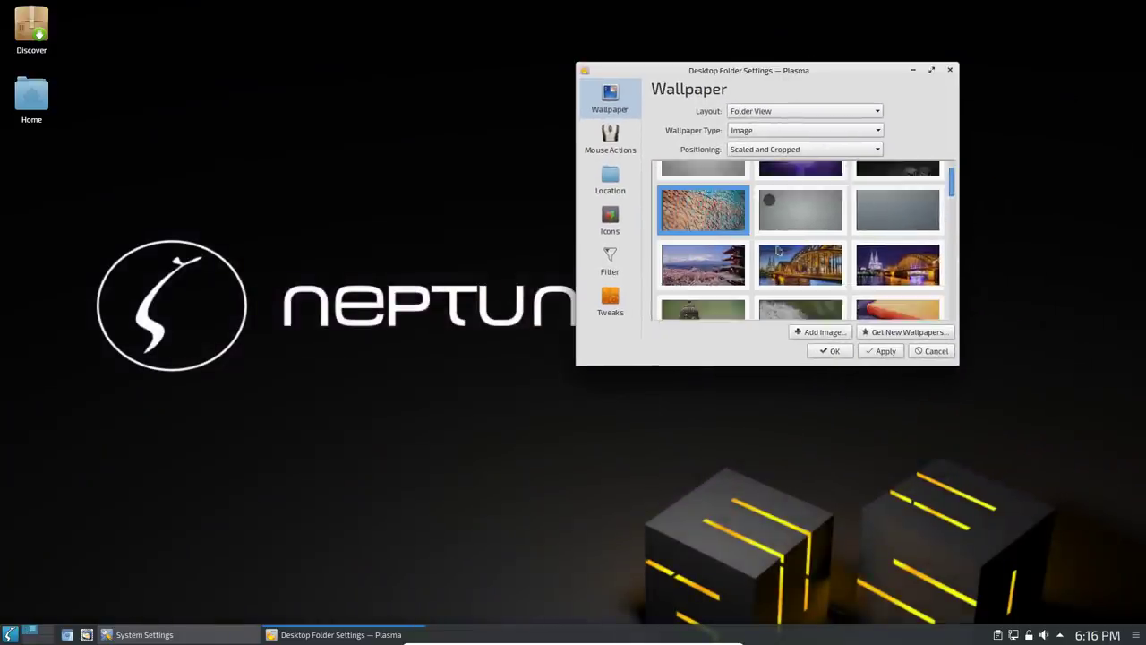
{"action": "scroll", "coordinate": [793, 254], "scroll_direction": "down", "scroll_amount": 1}
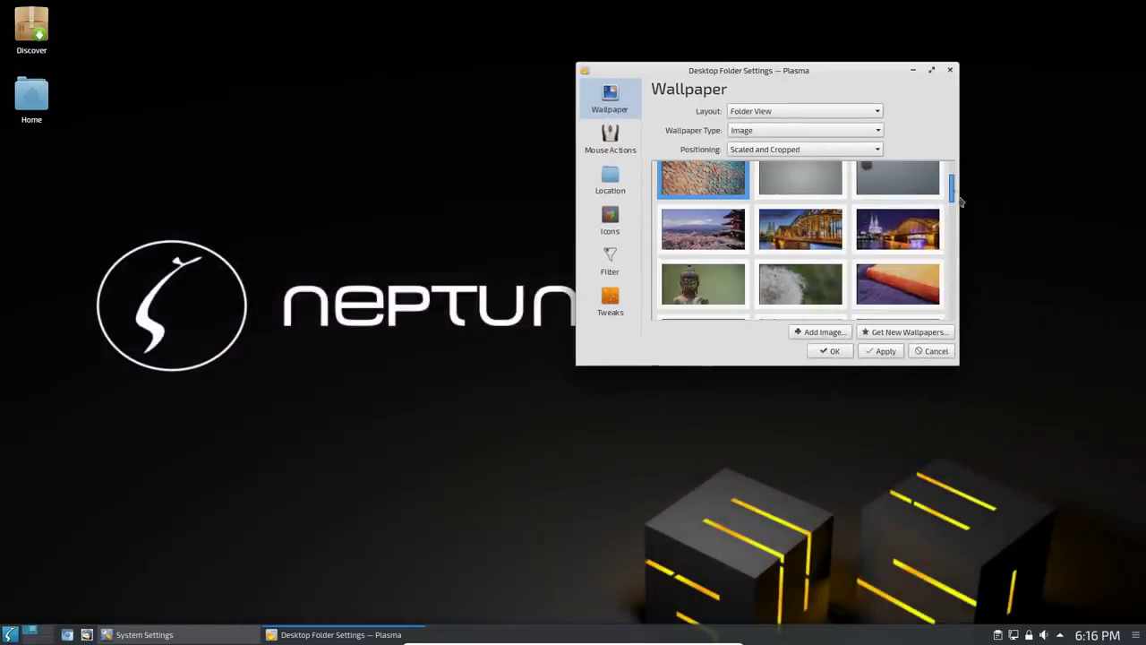
{"action": "left_click_drag", "start_coordinate": [952, 188], "coordinate": [957, 228]}
{"action": "left_click", "coordinate": [917, 231]}
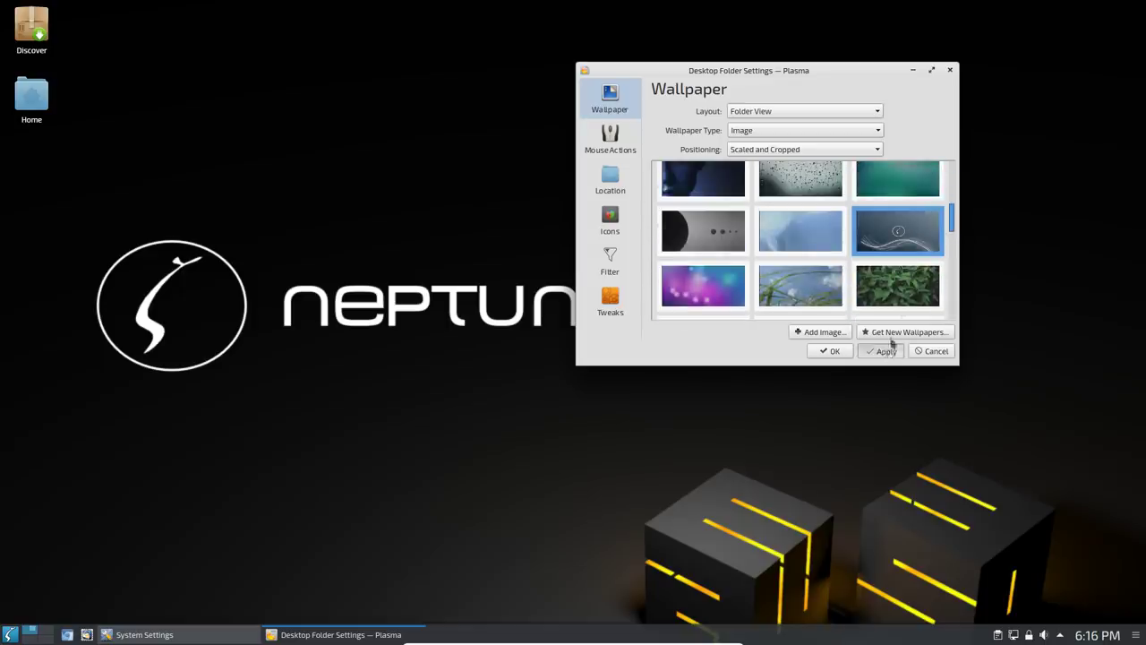
{"action": "left_click", "coordinate": [883, 350]}
{"action": "left_click_drag", "start_coordinate": [815, 75], "coordinate": [800, 55]}
Apply the plain dark blue wallpaper with the white Neptune logo from further down the collection.
{"action": "left_click_drag", "start_coordinate": [934, 198], "coordinate": [934, 254]}
{"action": "left_click", "coordinate": [886, 224]}
{"action": "left_click", "coordinate": [870, 330]}
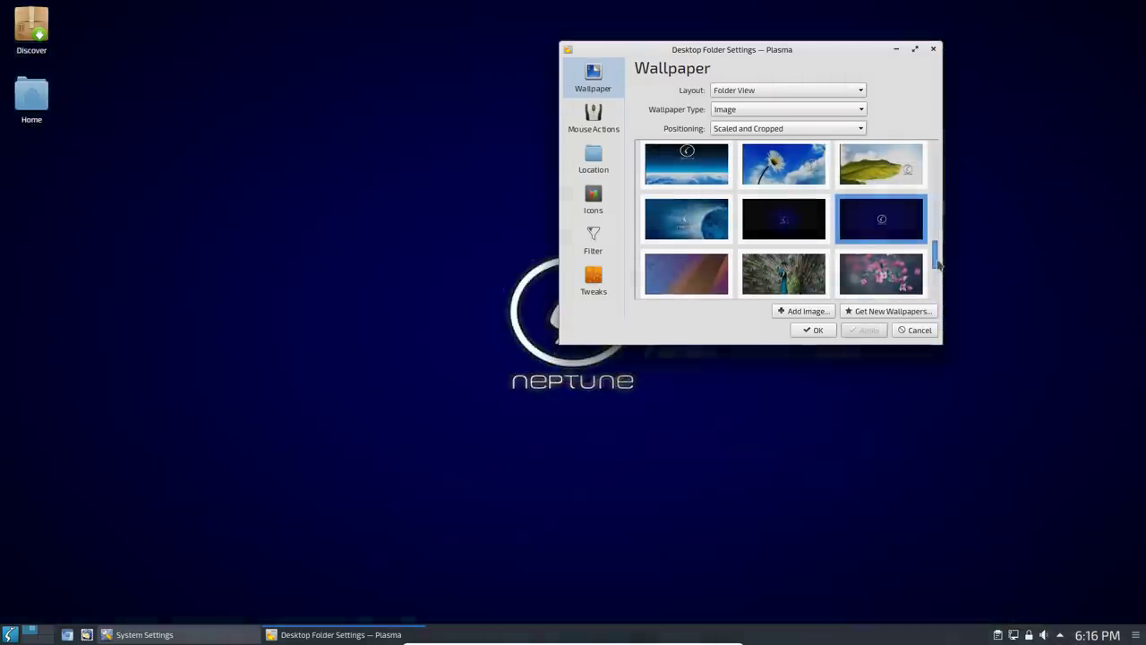
Apply the blue planet wallpaper with the Neptune logo.
{"action": "scroll", "coordinate": [937, 294], "scroll_direction": "down", "scroll_amount": 2}
{"action": "left_click_drag", "start_coordinate": [937, 294], "coordinate": [951, 262]}
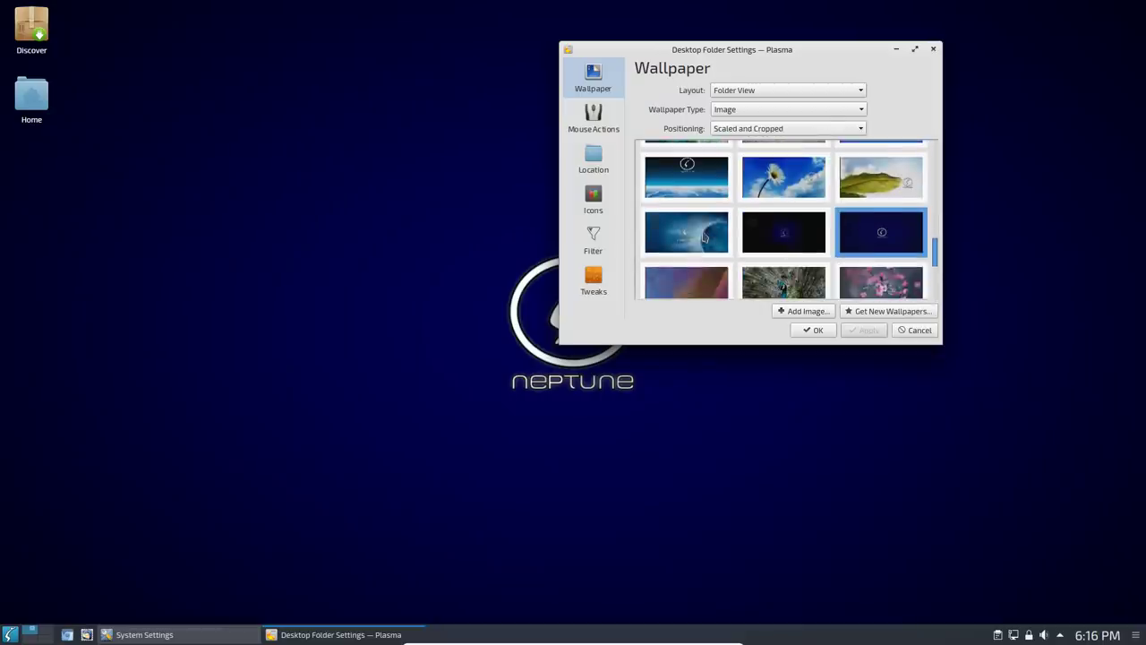
{"action": "key", "text": "Left"}
{"action": "key", "text": "Left"}
{"action": "left_click", "coordinate": [869, 330]}
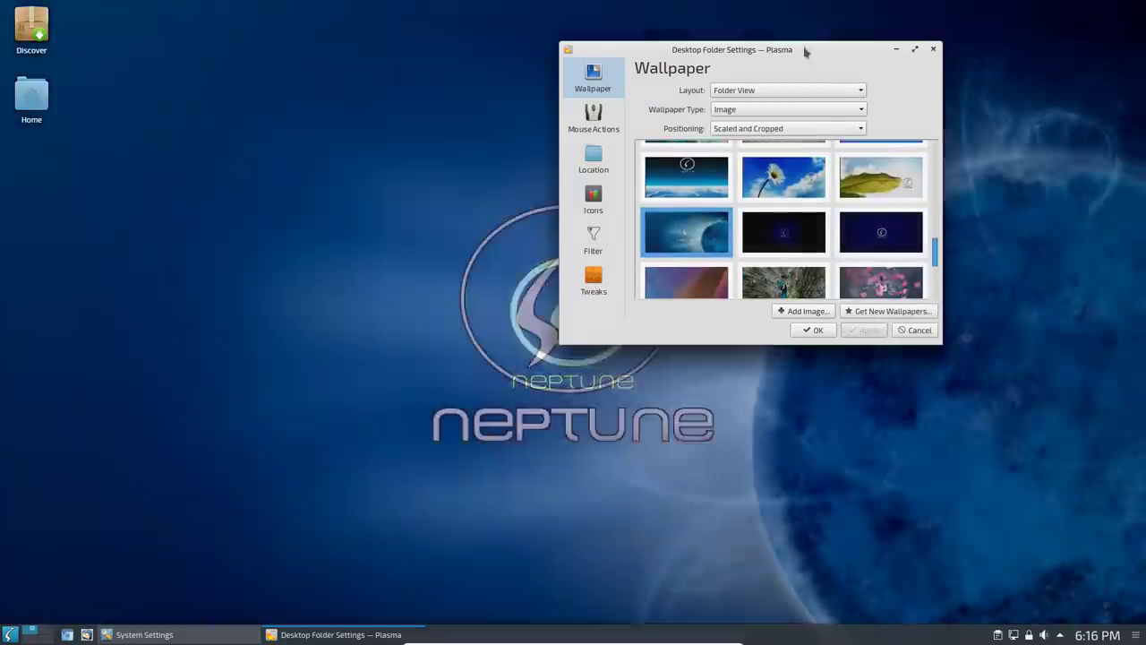
Close the desktop wallpaper settings and bring the System Settings window back up, moved clear of the planet.
{"action": "left_click_drag", "start_coordinate": [793, 69], "coordinate": [681, 174]}
{"action": "left_click", "coordinate": [821, 162]}
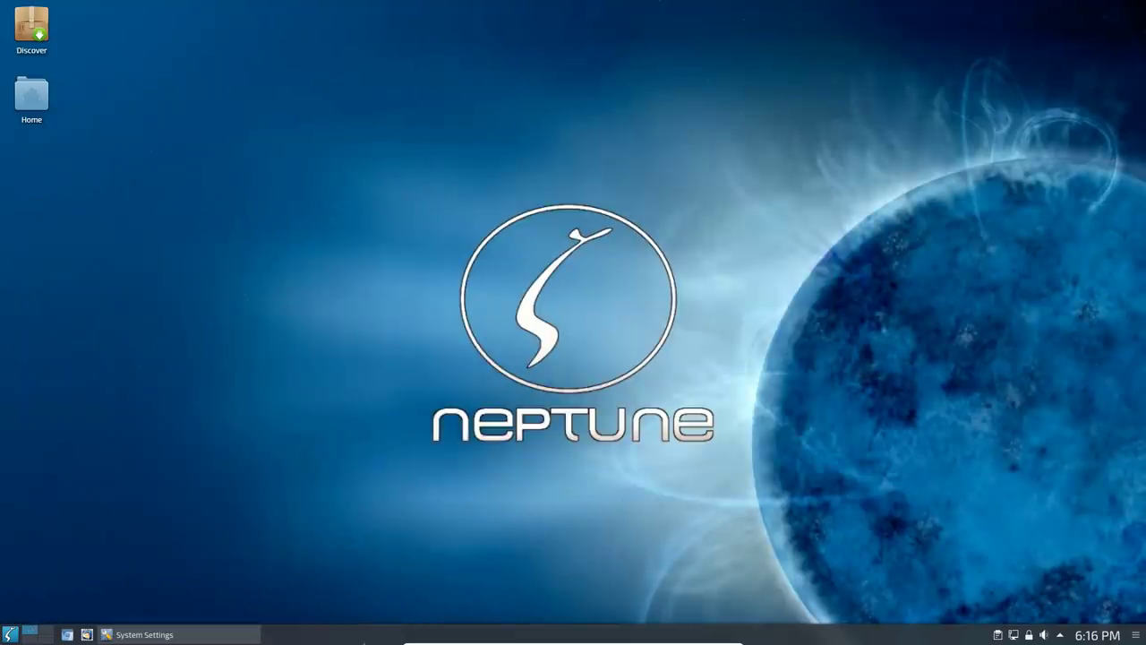
{"action": "left_click", "coordinate": [179, 634]}
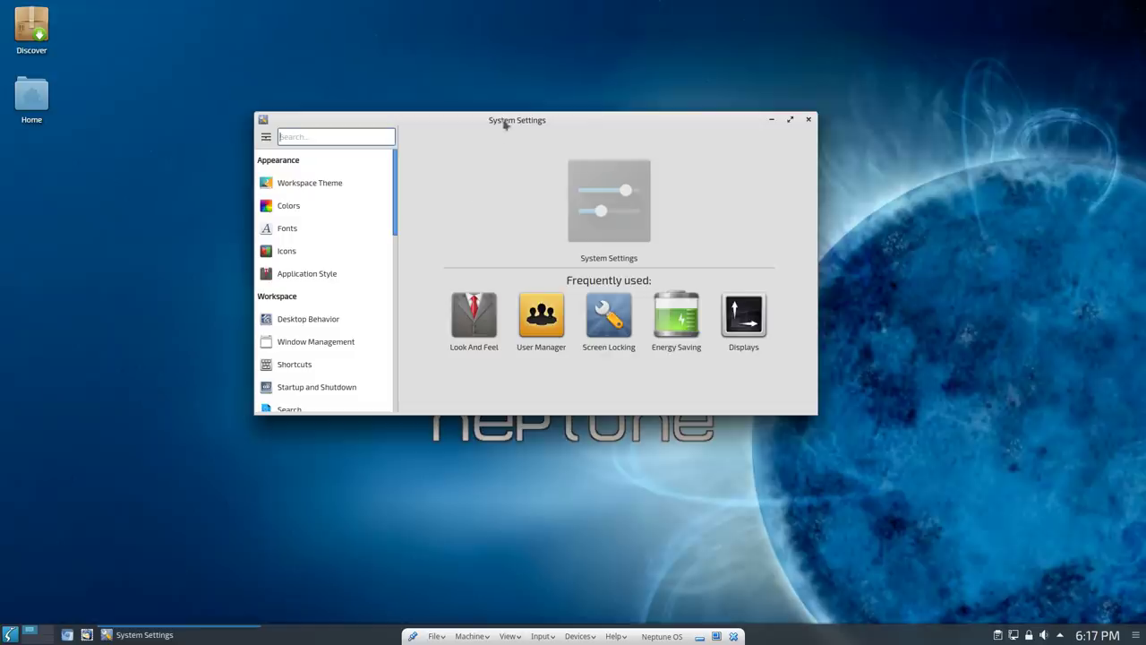
{"action": "left_click_drag", "start_coordinate": [506, 126], "coordinate": [371, 79]}
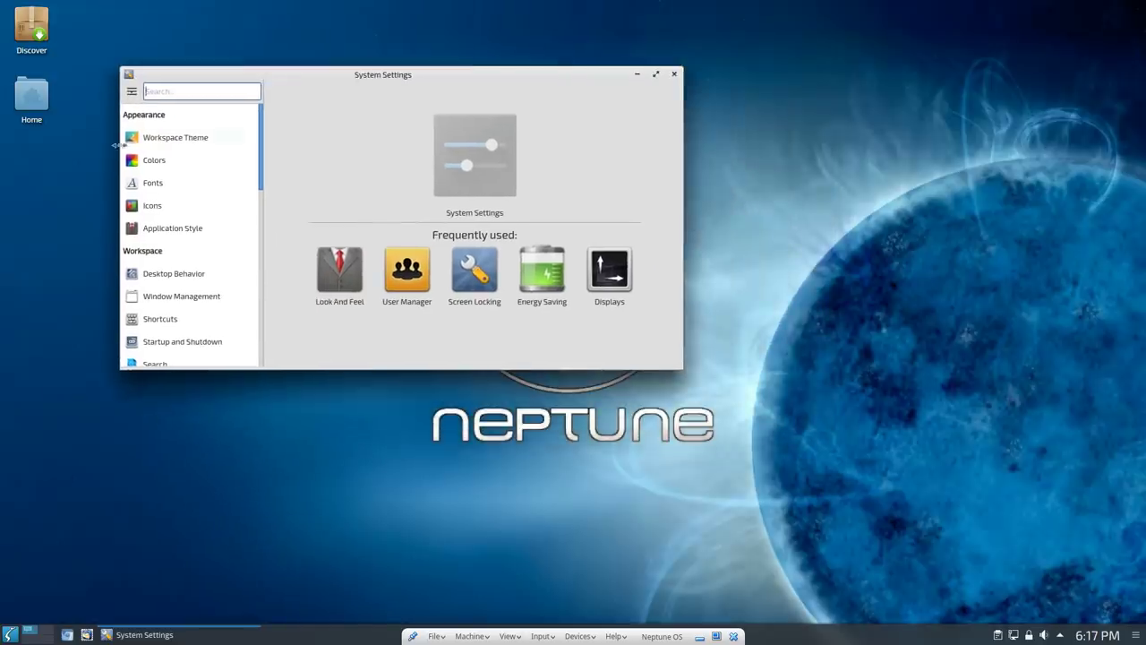
Open the Look And Feel settings and apply the Cupertine theme without its desktop layout.
{"action": "left_click", "coordinate": [332, 284]}
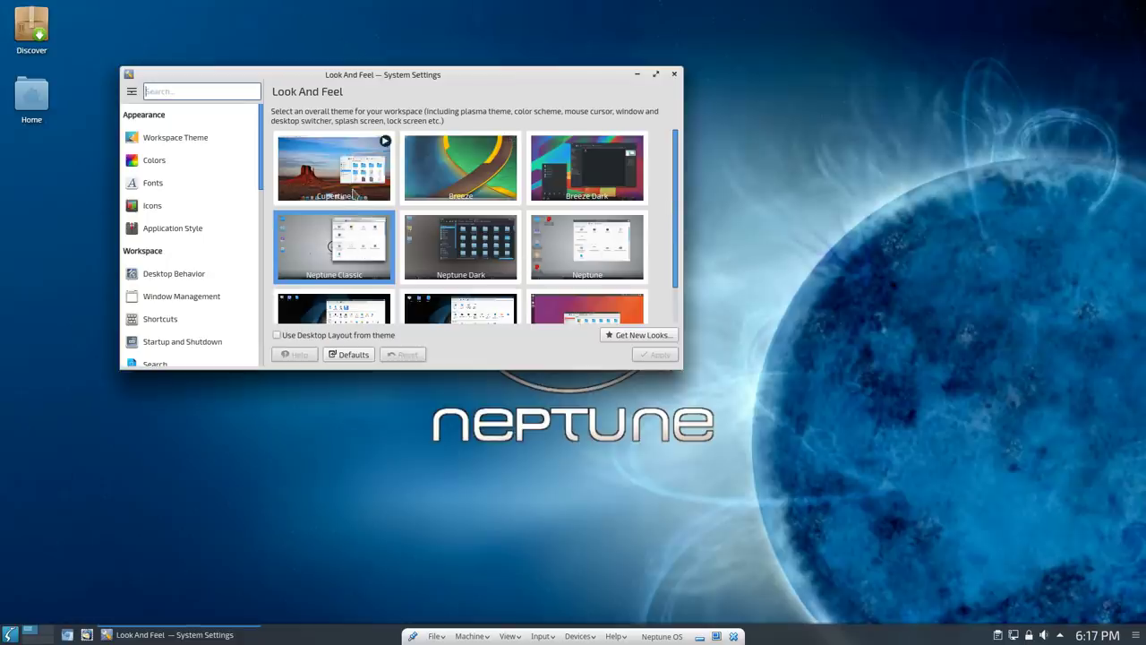
{"action": "left_click", "coordinate": [354, 193]}
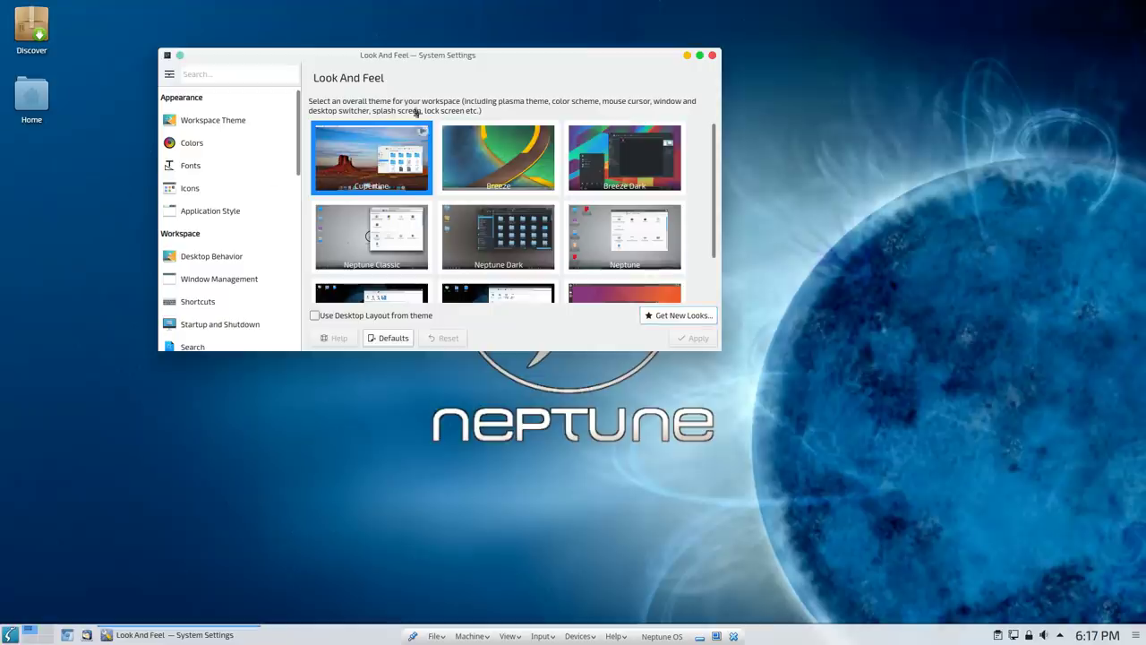
Apply the Neptune Dark theme and check how the settings window and application launcher look with it.
{"action": "left_click", "coordinate": [488, 243]}
{"action": "left_click", "coordinate": [693, 337]}
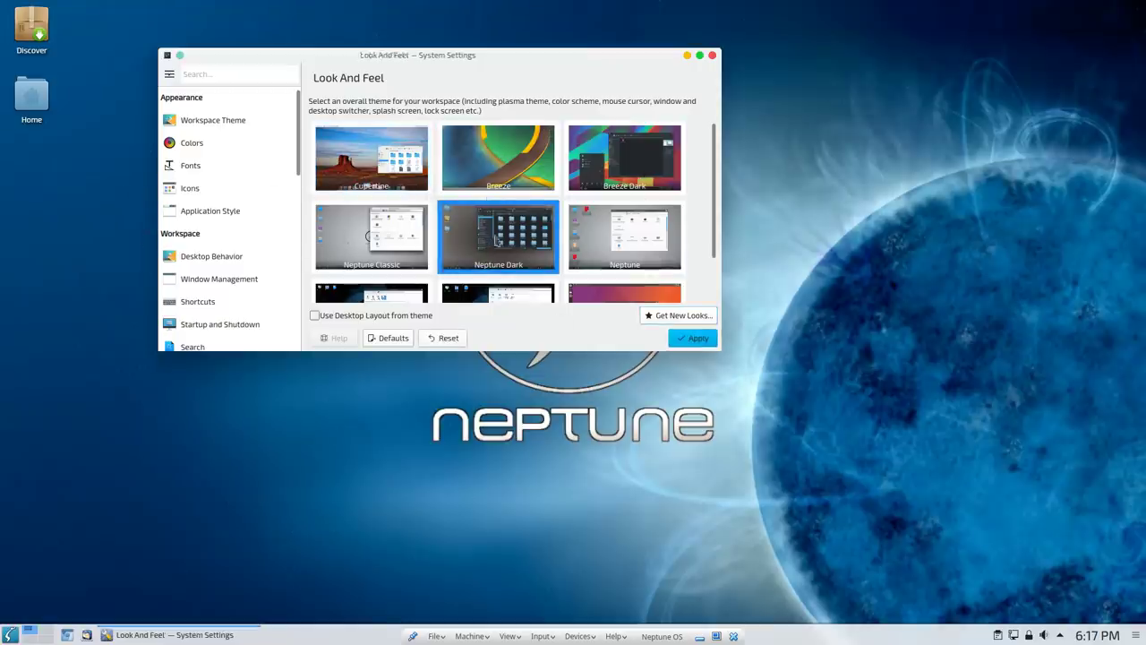
{"action": "left_click_drag", "start_coordinate": [469, 61], "coordinate": [555, 125]}
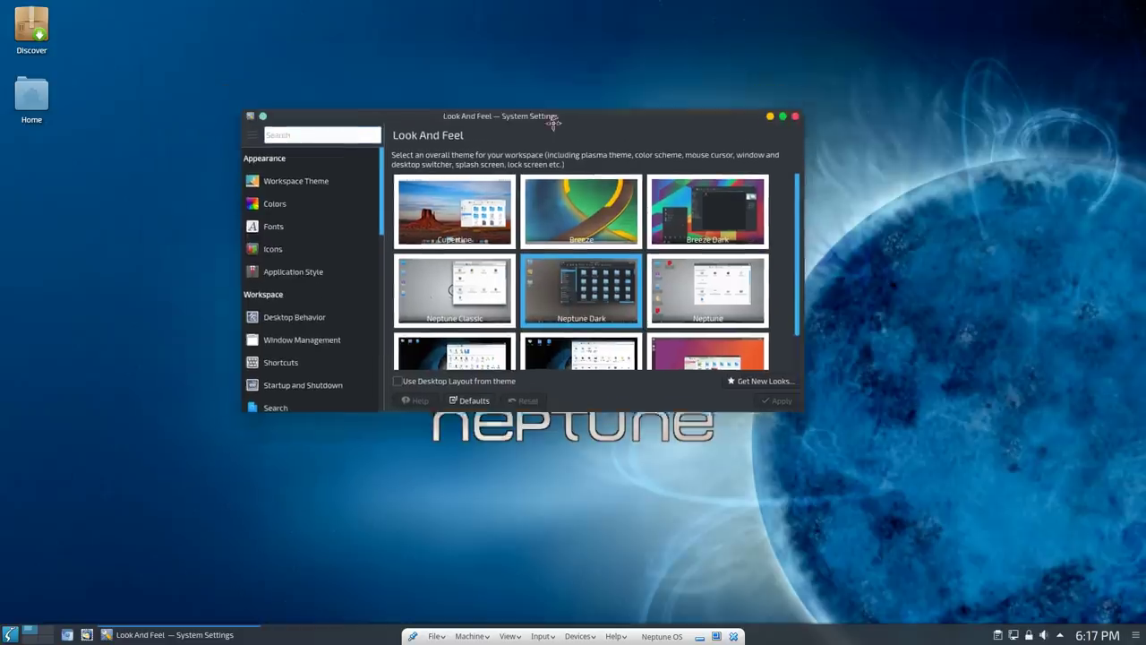
{"action": "left_click", "coordinate": [9, 634]}
{"action": "key", "text": "Escape"}
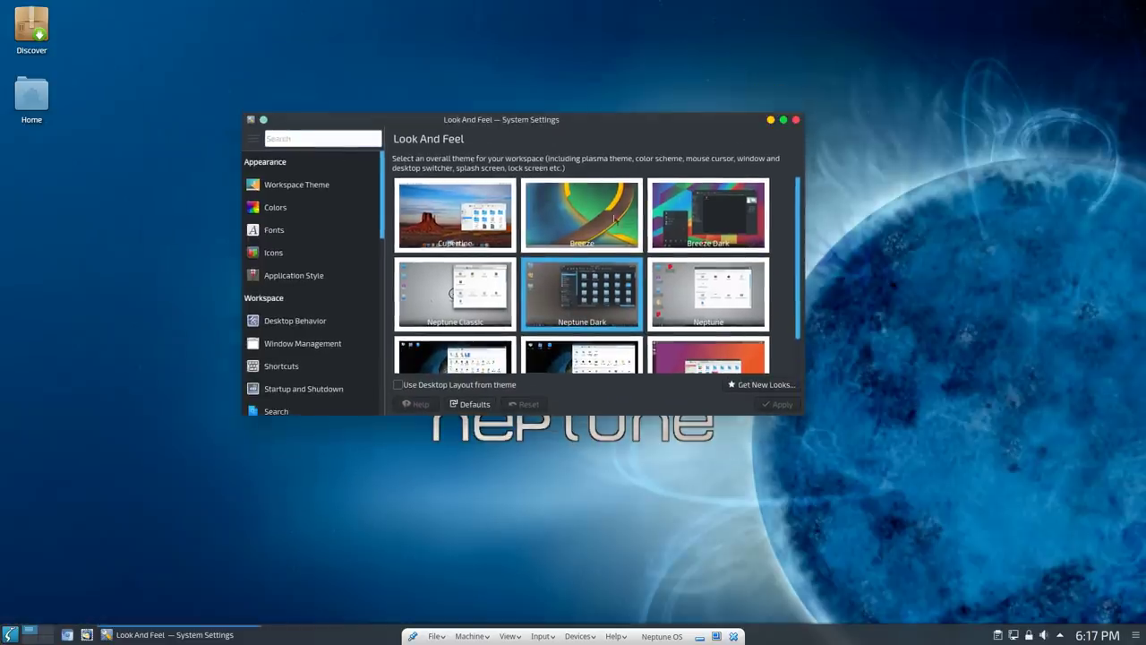
Compare the Neptune and Neptune Classic themes by applying each in turn, ending on Neptune.
{"action": "left_click", "coordinate": [703, 286]}
{"action": "left_click", "coordinate": [779, 403]}
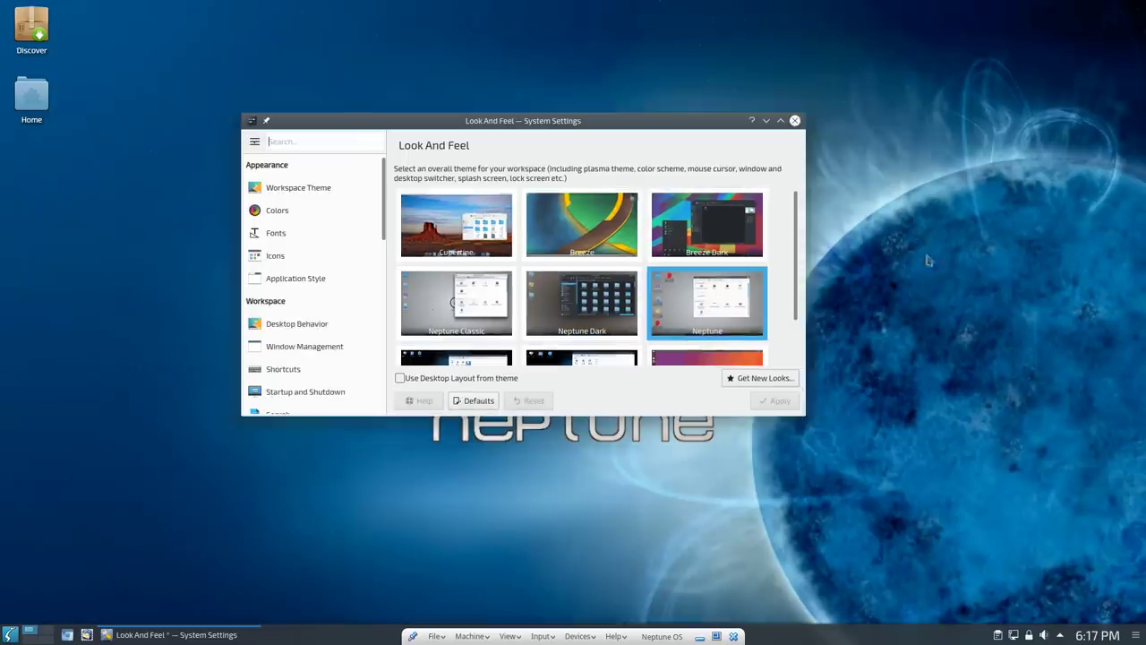
{"action": "left_click", "coordinate": [451, 314]}
{"action": "left_click", "coordinate": [777, 403]}
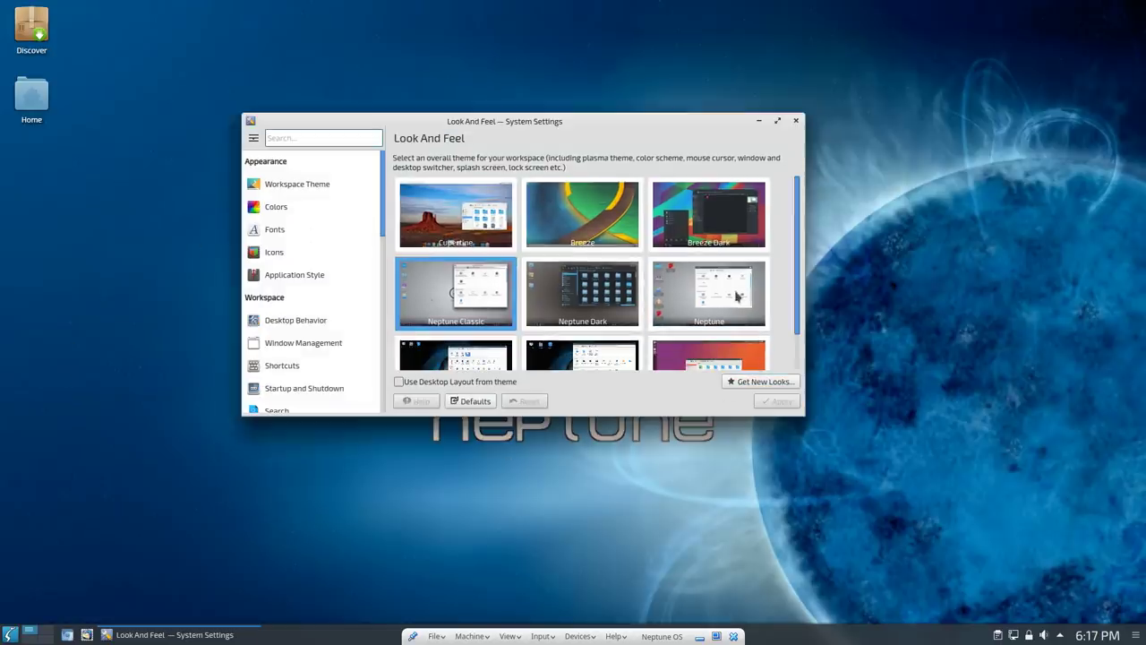
{"action": "left_click", "coordinate": [735, 298]}
{"action": "left_click", "coordinate": [778, 400]}
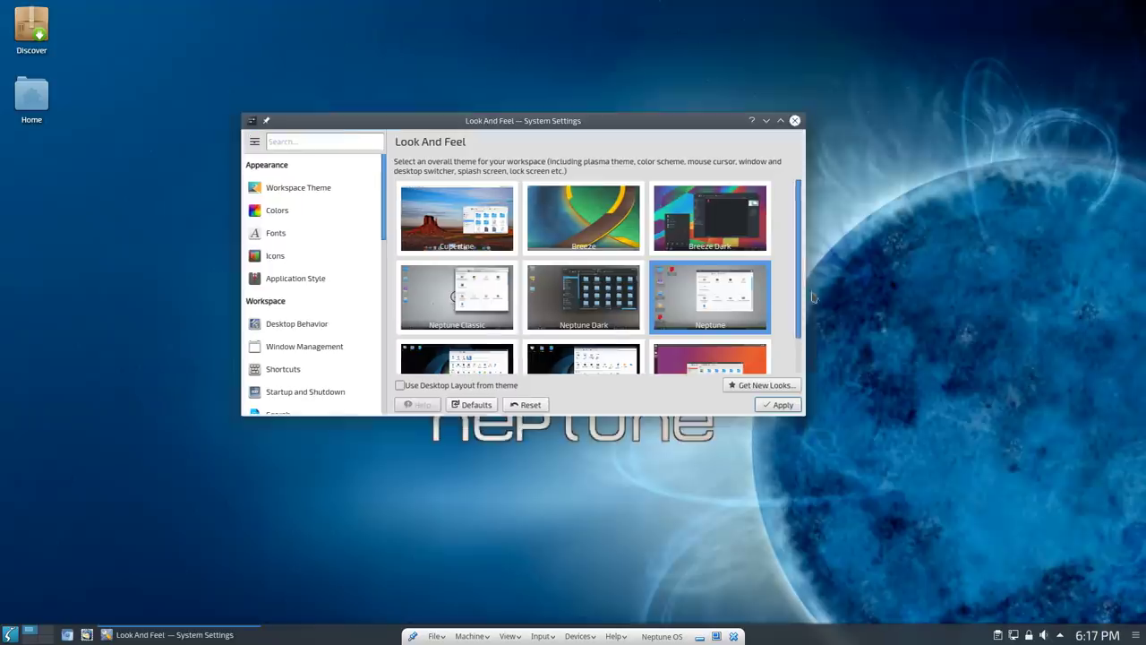
Apply the Netrunner Black X theme, followed by the Netrunner Blue X theme.
{"action": "scroll", "coordinate": [795, 300], "scroll_direction": "down", "scroll_amount": 2}
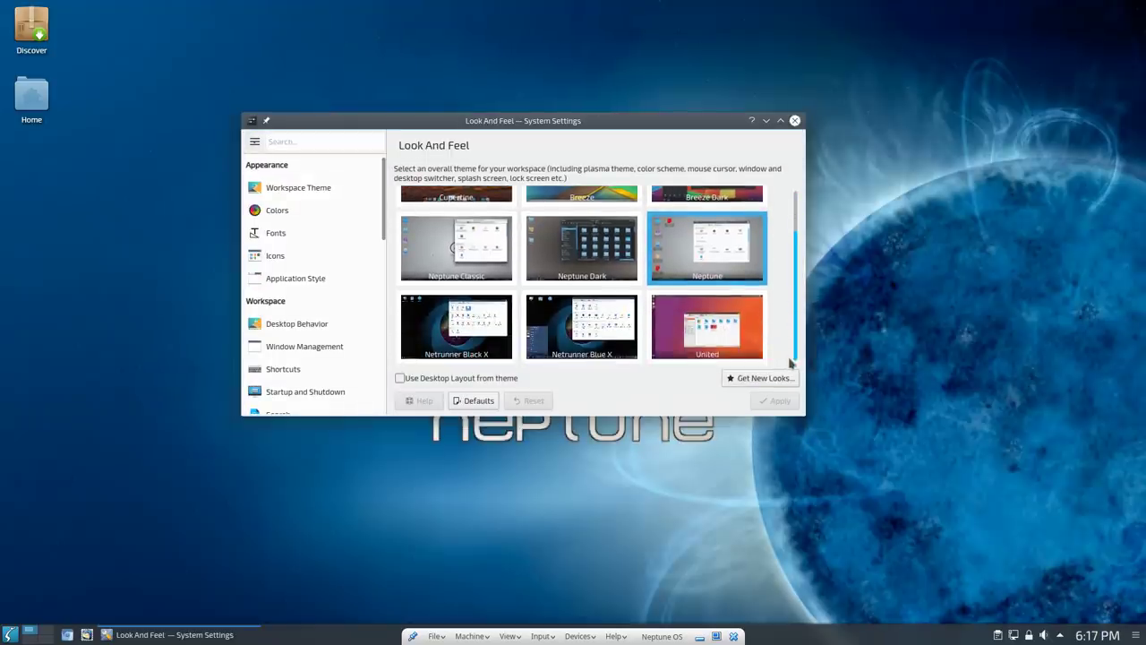
{"action": "left_click", "coordinate": [446, 345]}
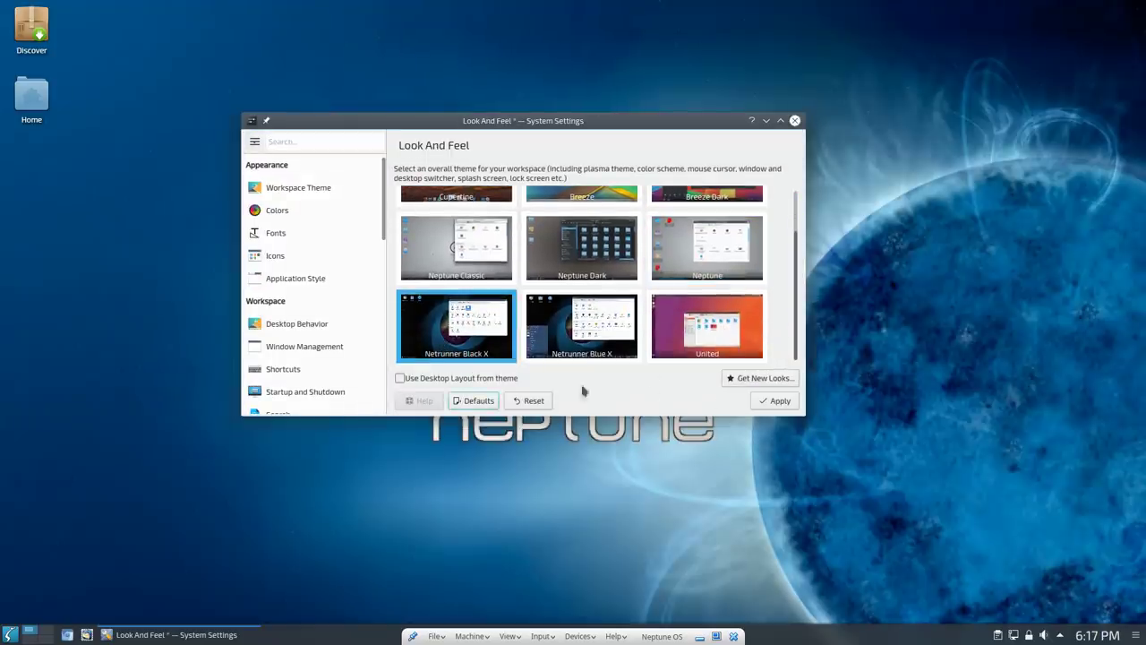
{"action": "left_click", "coordinate": [779, 400]}
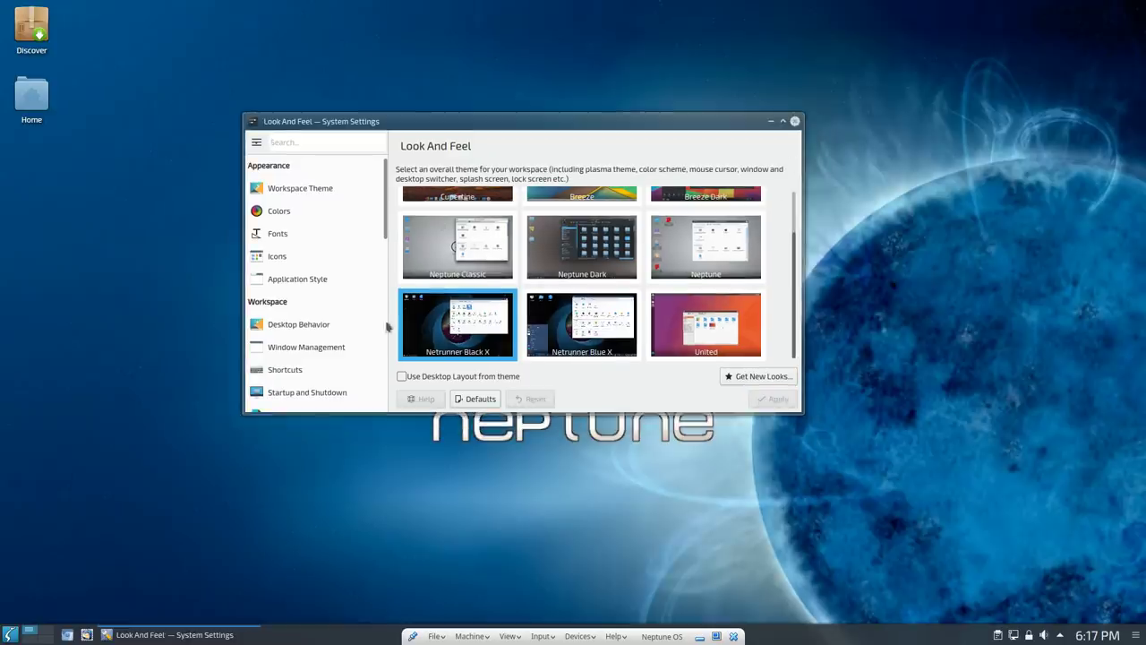
{"action": "left_click", "coordinate": [573, 331]}
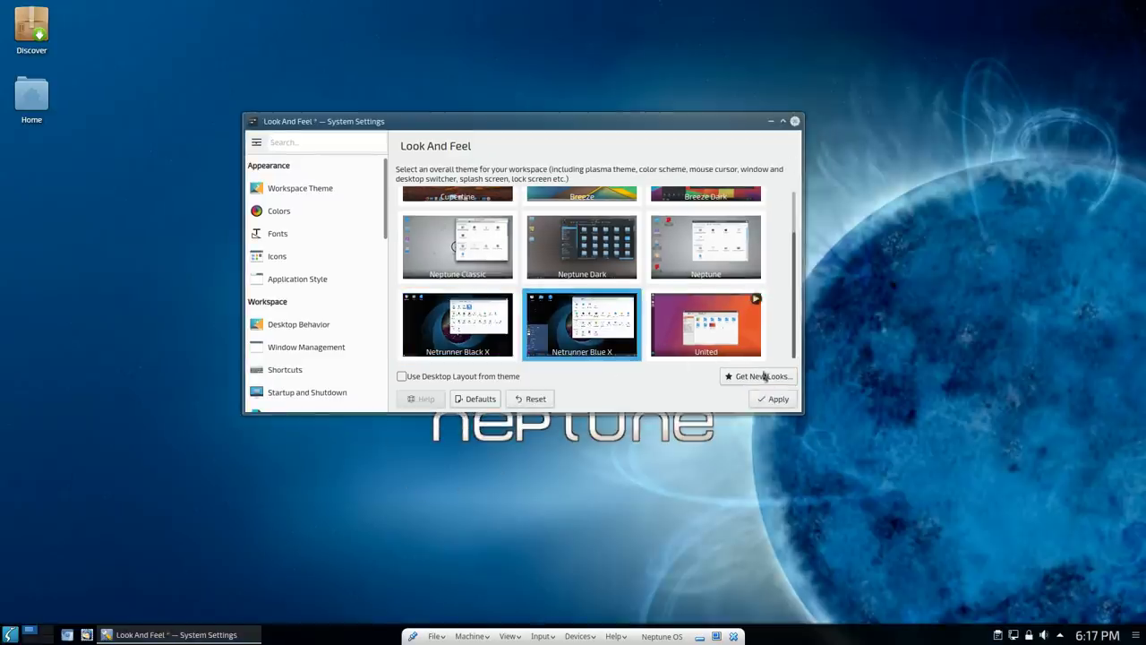
{"action": "left_click", "coordinate": [776, 400]}
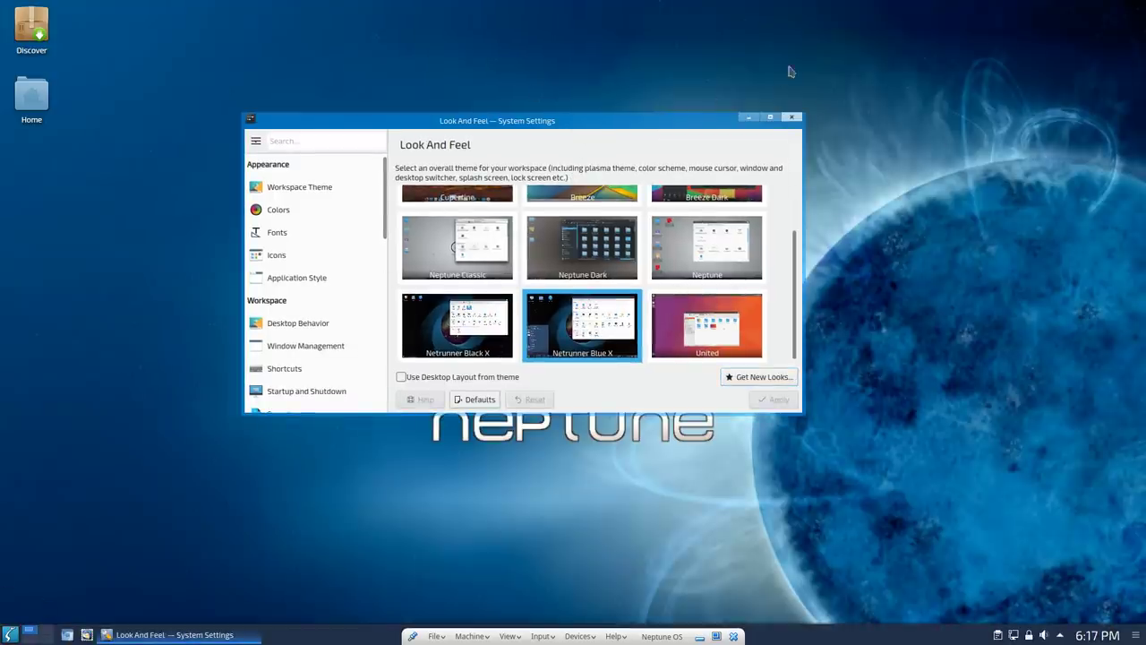
Apply the United theme and switch from it to Netrunner Black X.
{"action": "left_click", "coordinate": [756, 299]}
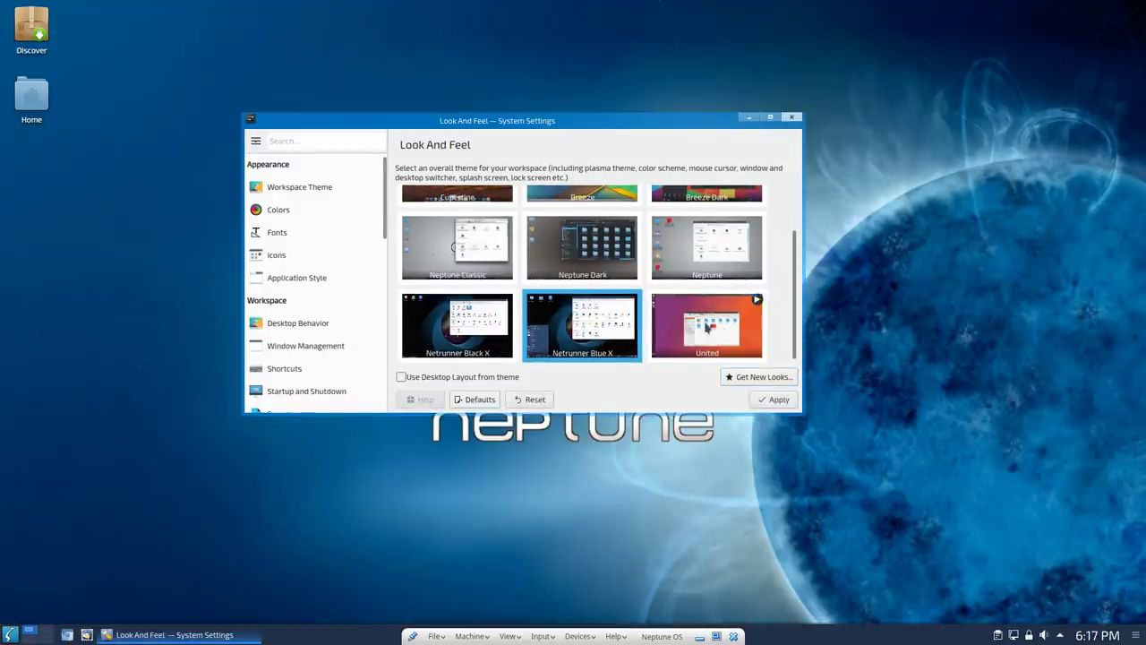
{"action": "left_click", "coordinate": [781, 403]}
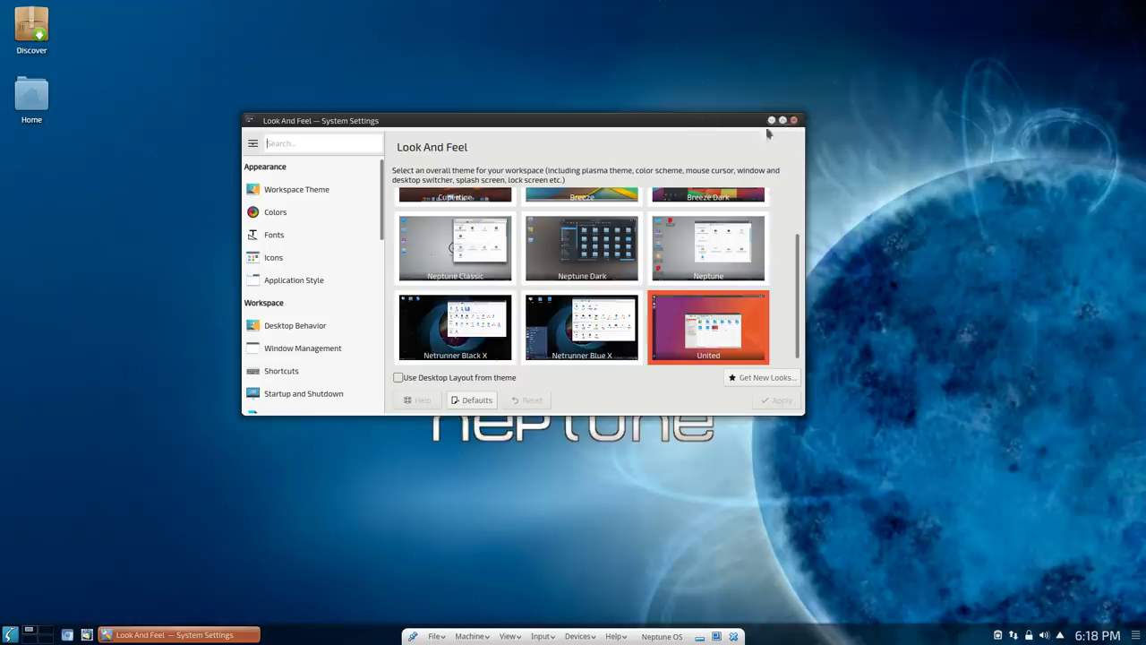
{"action": "left_click", "coordinate": [429, 322]}
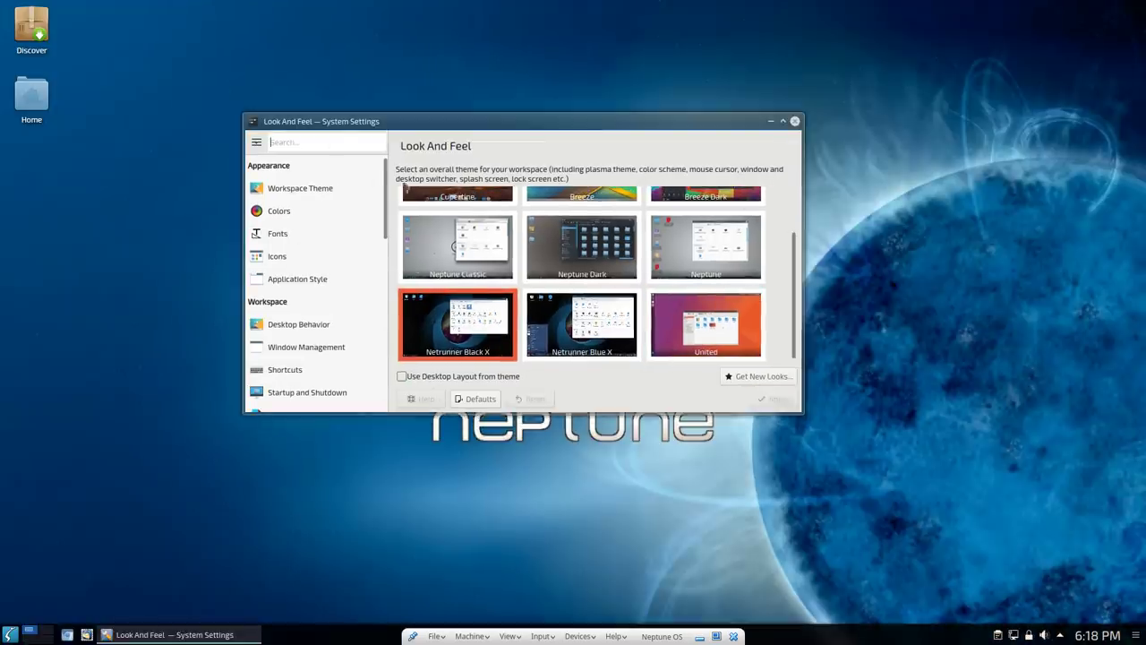
Examine the application launcher in the Netrunner Black X theme, both over the wallpaper and overlapping the settings window.
{"action": "left_click_drag", "start_coordinate": [676, 118], "coordinate": [775, 152]}
{"action": "left_click", "coordinate": [10, 634]}
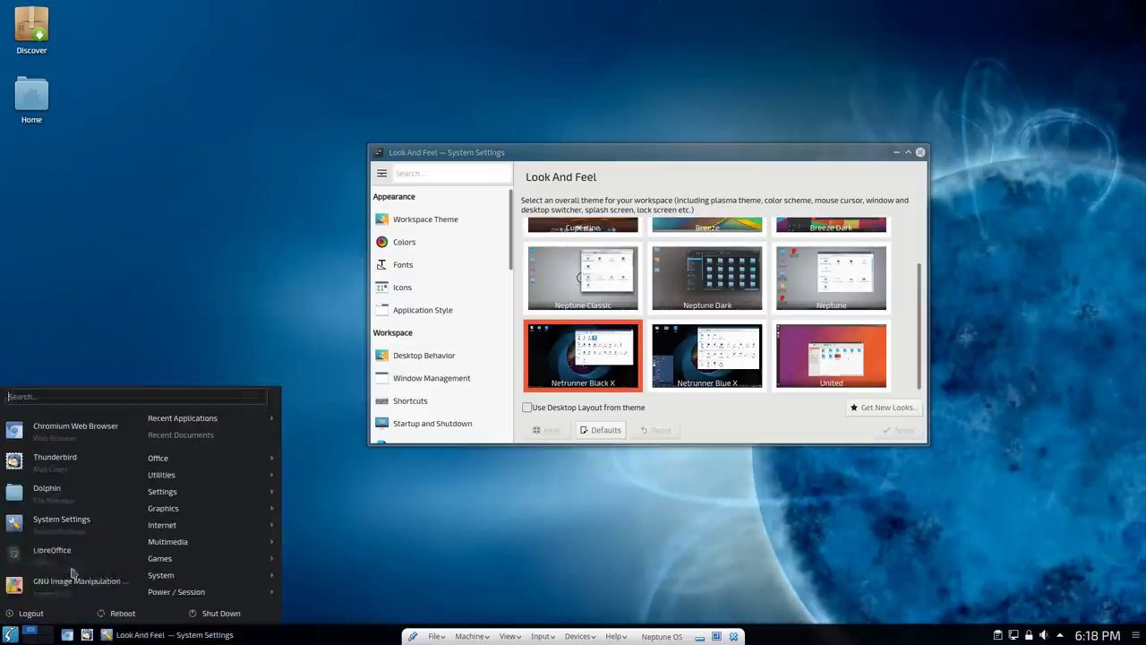
{"action": "left_click_drag", "start_coordinate": [597, 172], "coordinate": [239, 377]}
{"action": "left_click", "coordinate": [10, 634]}
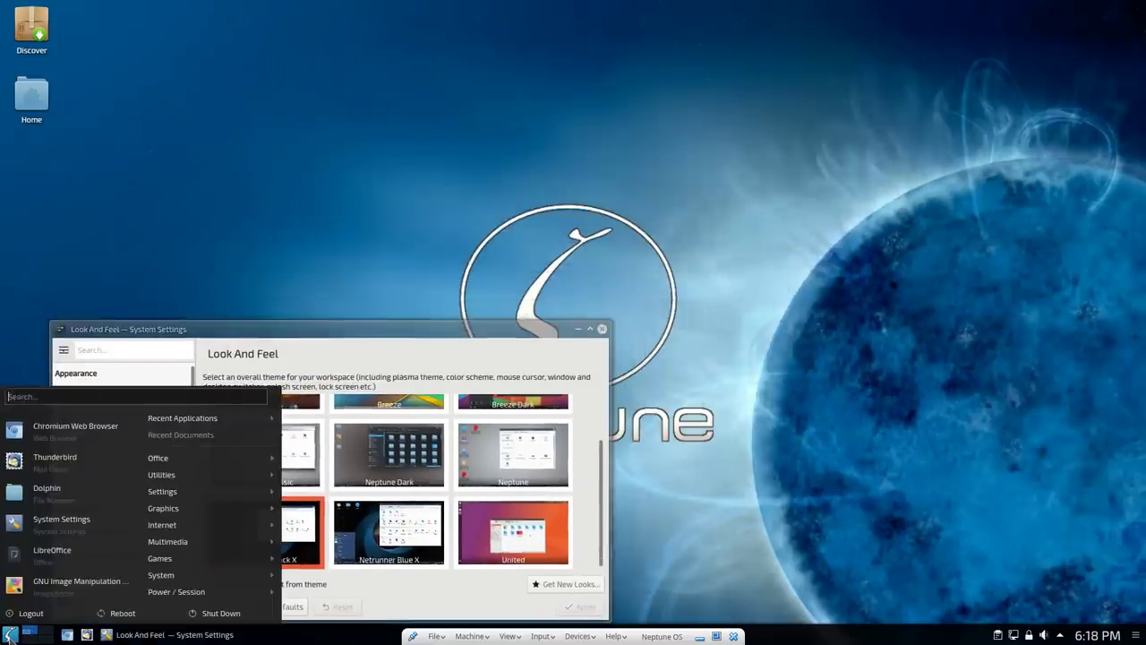
{"action": "left_click_drag", "start_coordinate": [403, 323], "coordinate": [788, 124]}
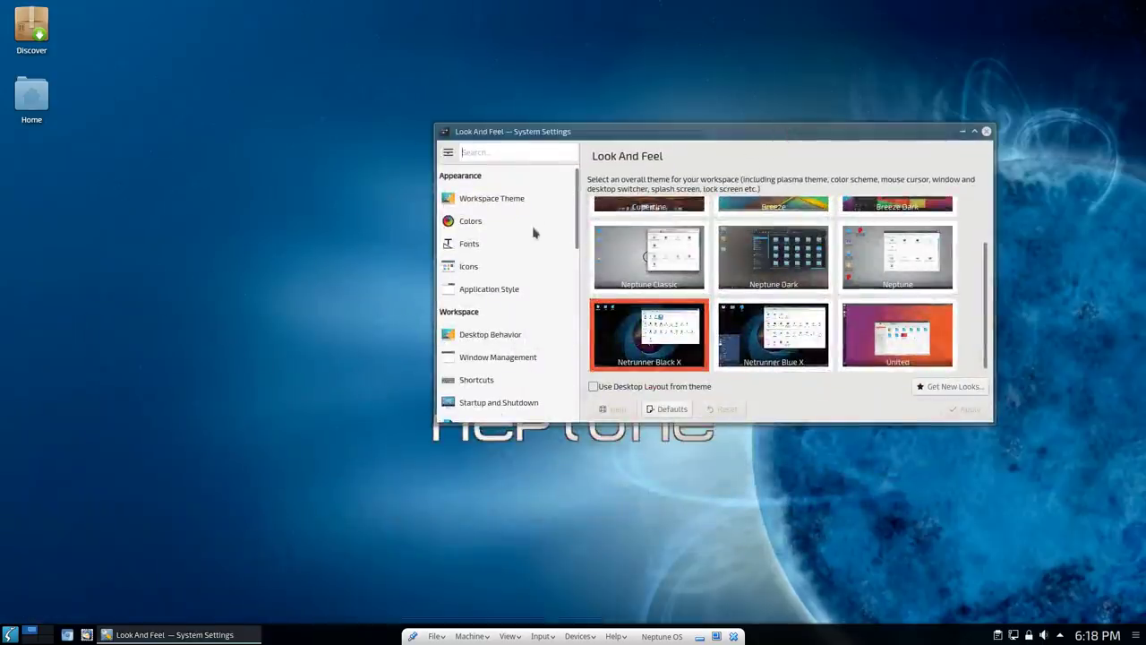
Look through the available application color schemes and view the system font settings.
{"action": "left_click", "coordinate": [474, 222]}
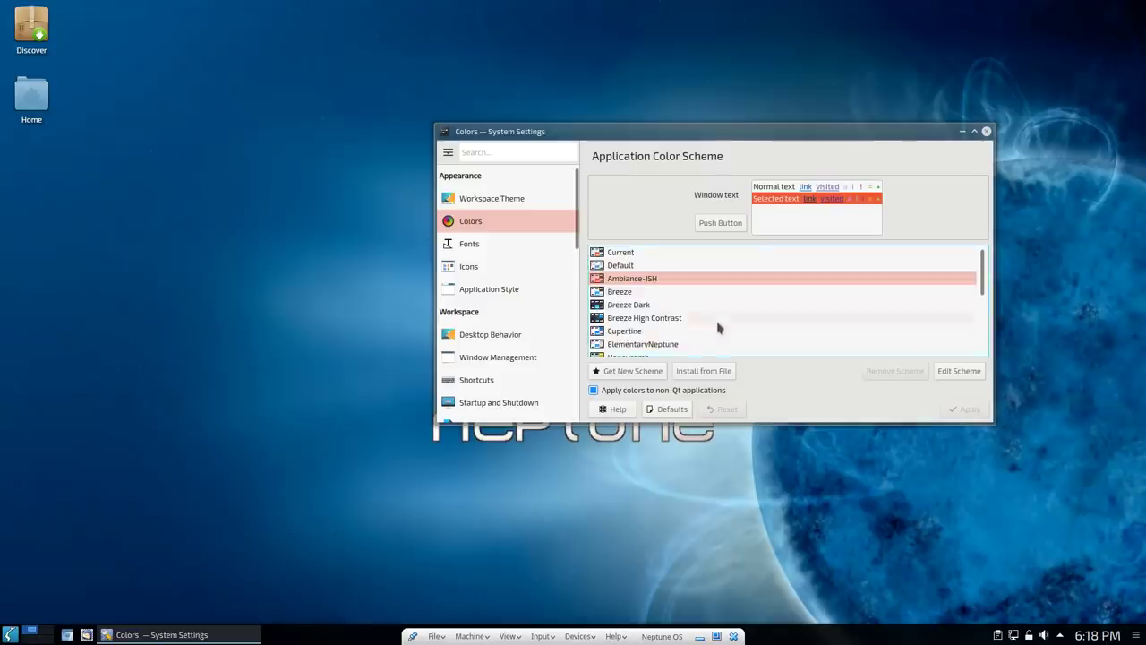
{"action": "scroll", "coordinate": [719, 328], "scroll_direction": "down", "scroll_amount": 5}
{"action": "scroll", "coordinate": [717, 333], "scroll_direction": "up", "scroll_amount": 5}
{"action": "scroll", "coordinate": [685, 329], "scroll_direction": "down", "scroll_amount": 5}
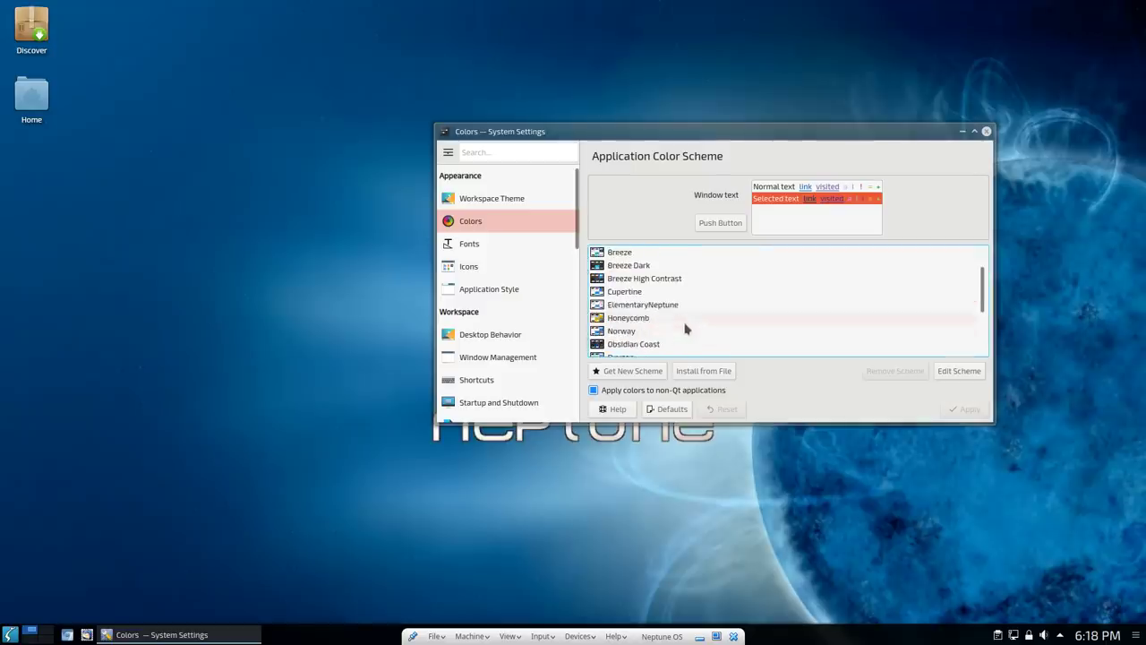
{"action": "scroll", "coordinate": [681, 333], "scroll_direction": "up", "scroll_amount": 5}
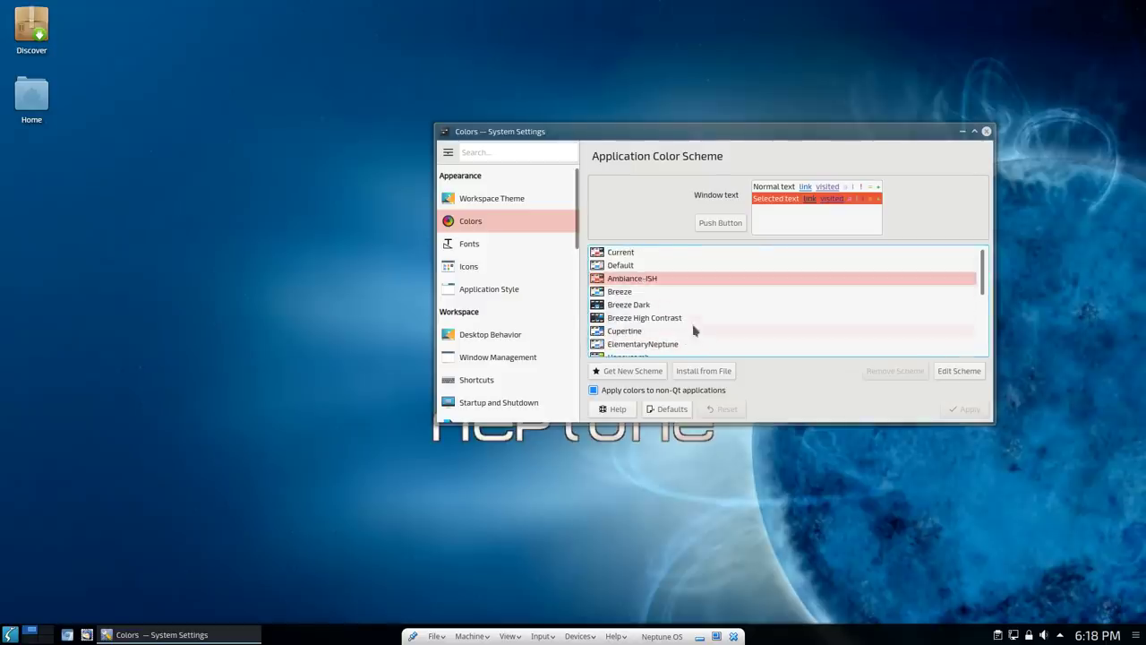
{"action": "scroll", "coordinate": [693, 327], "scroll_direction": "down", "scroll_amount": 3}
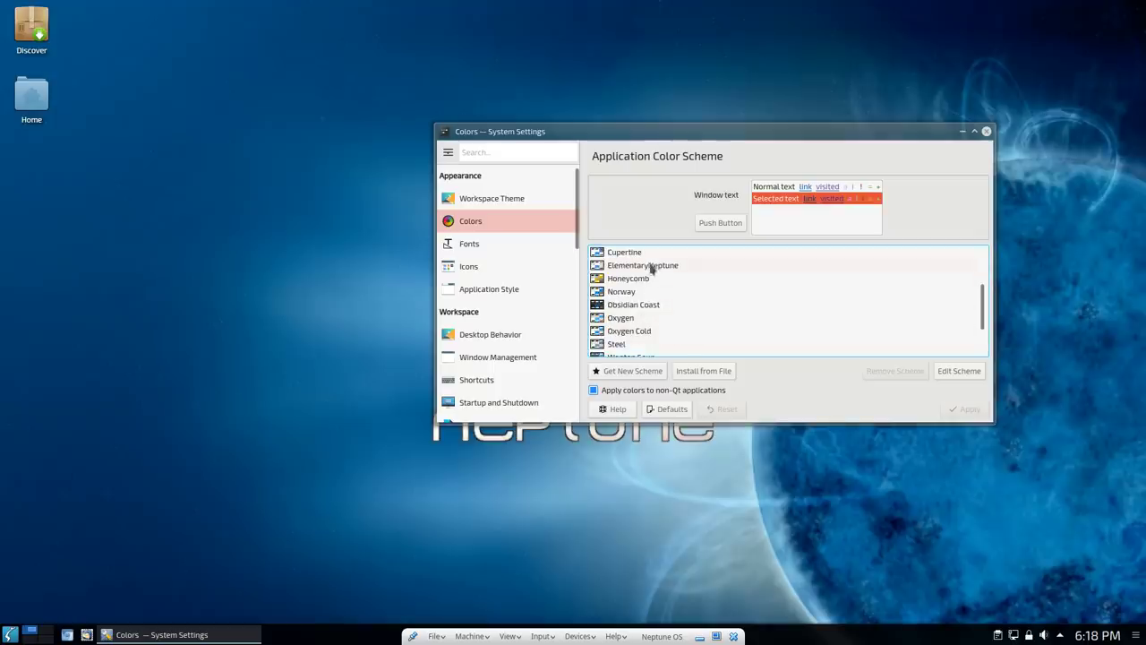
{"action": "scroll", "coordinate": [673, 333], "scroll_direction": "down", "scroll_amount": 2}
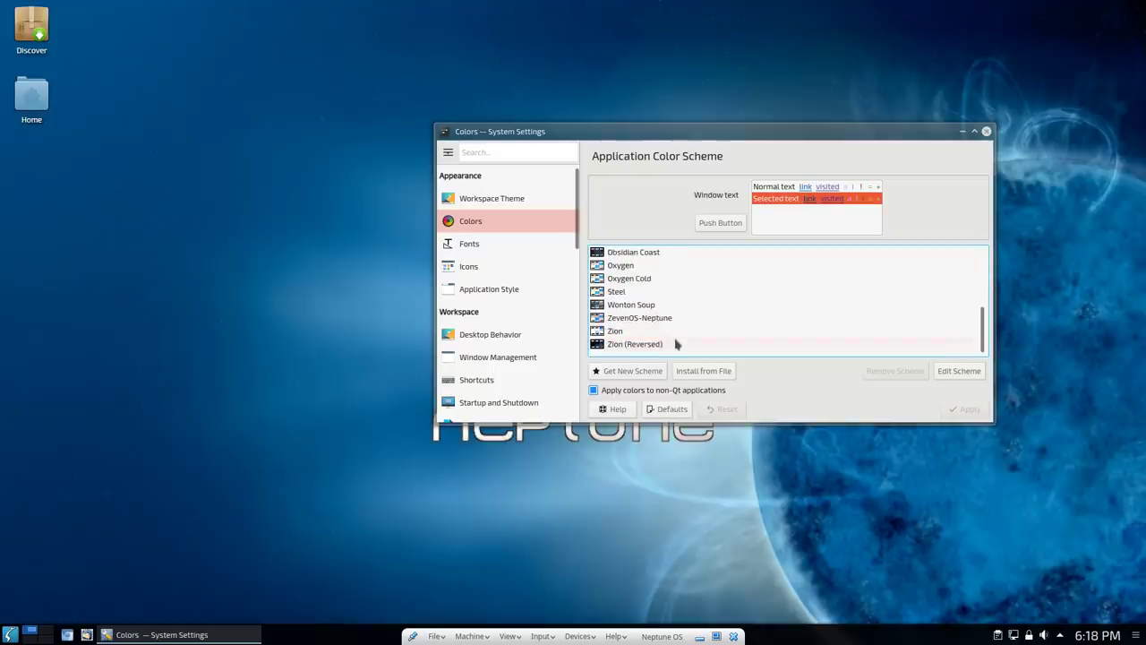
{"action": "left_click", "coordinate": [488, 244]}
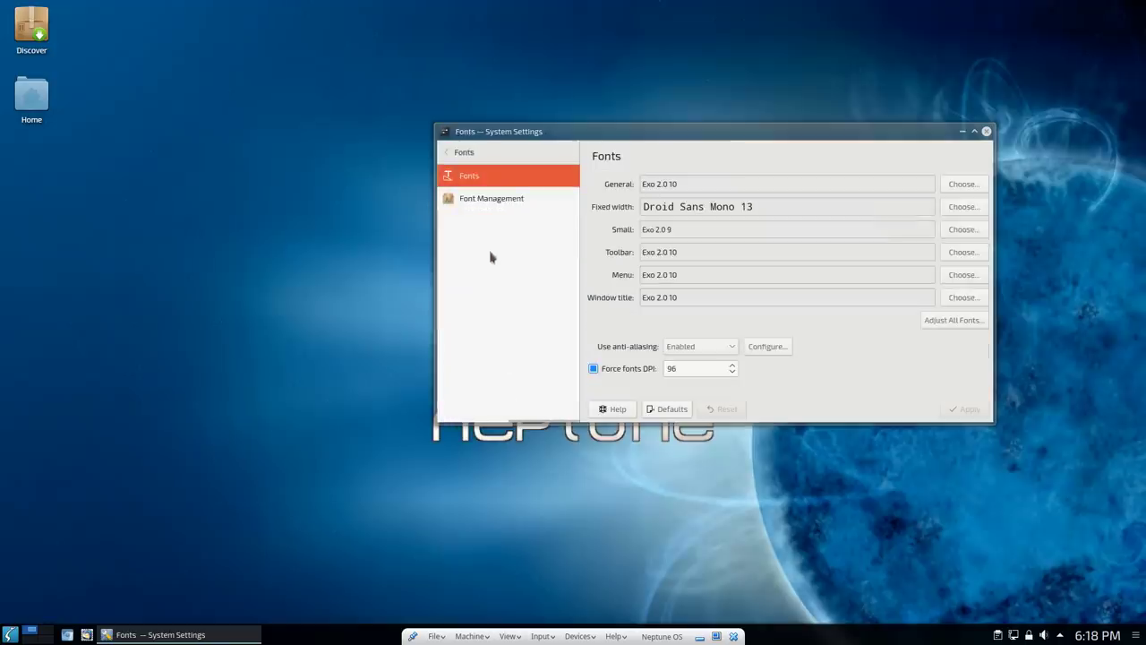
{"action": "left_click", "coordinate": [448, 152]}
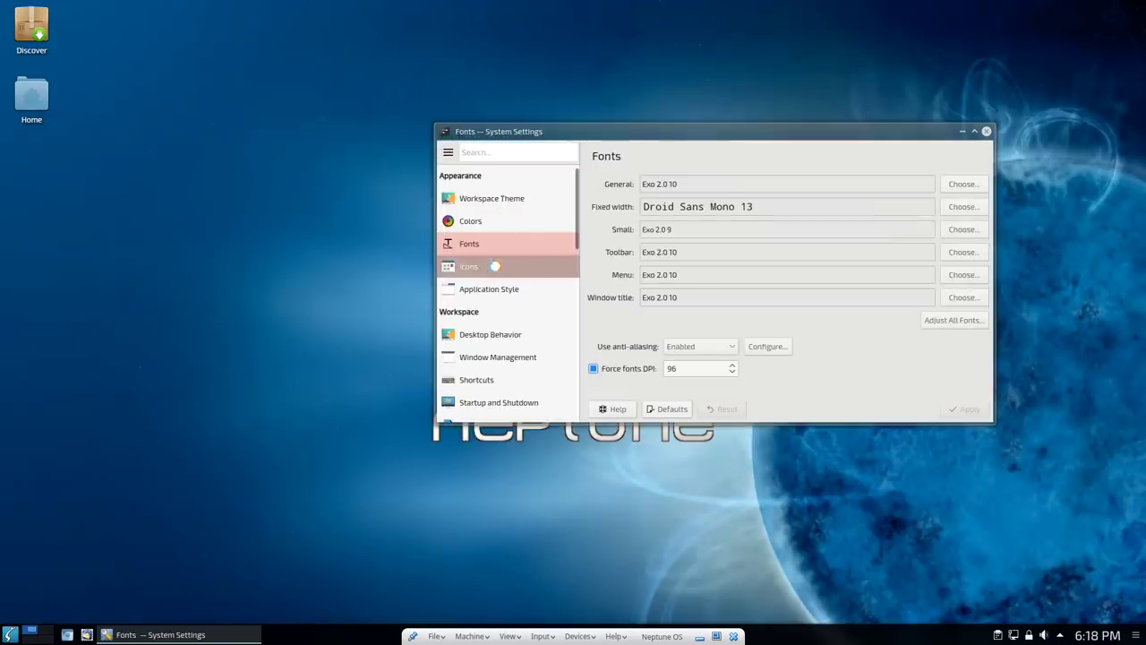
Open the icon theme settings and preview the Adwaita, Breeze and Faenza icons.
{"action": "left_click", "coordinate": [497, 267]}
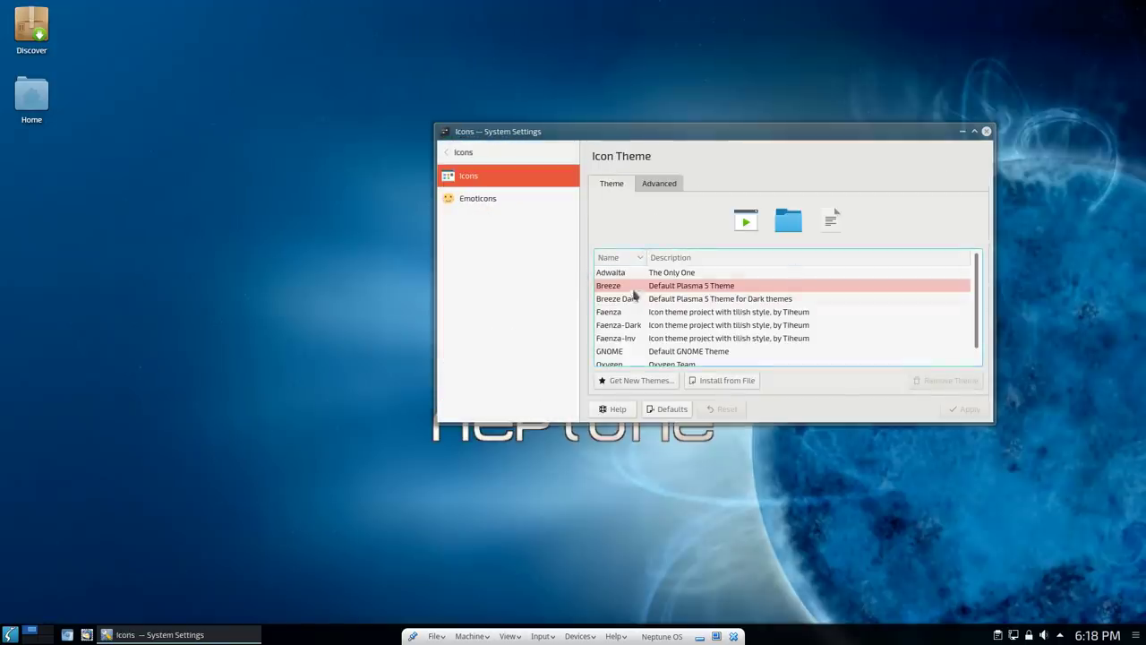
{"action": "left_click", "coordinate": [692, 285]}
{"action": "left_click", "coordinate": [616, 274]}
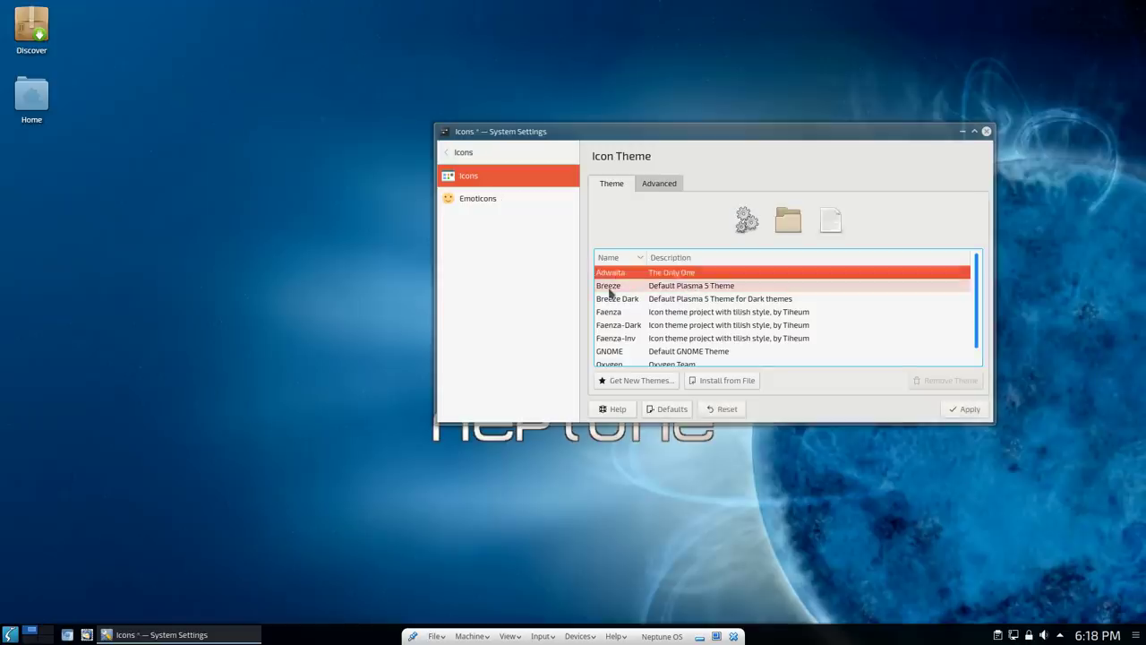
{"action": "left_click", "coordinate": [610, 287]}
{"action": "left_click", "coordinate": [612, 312]}
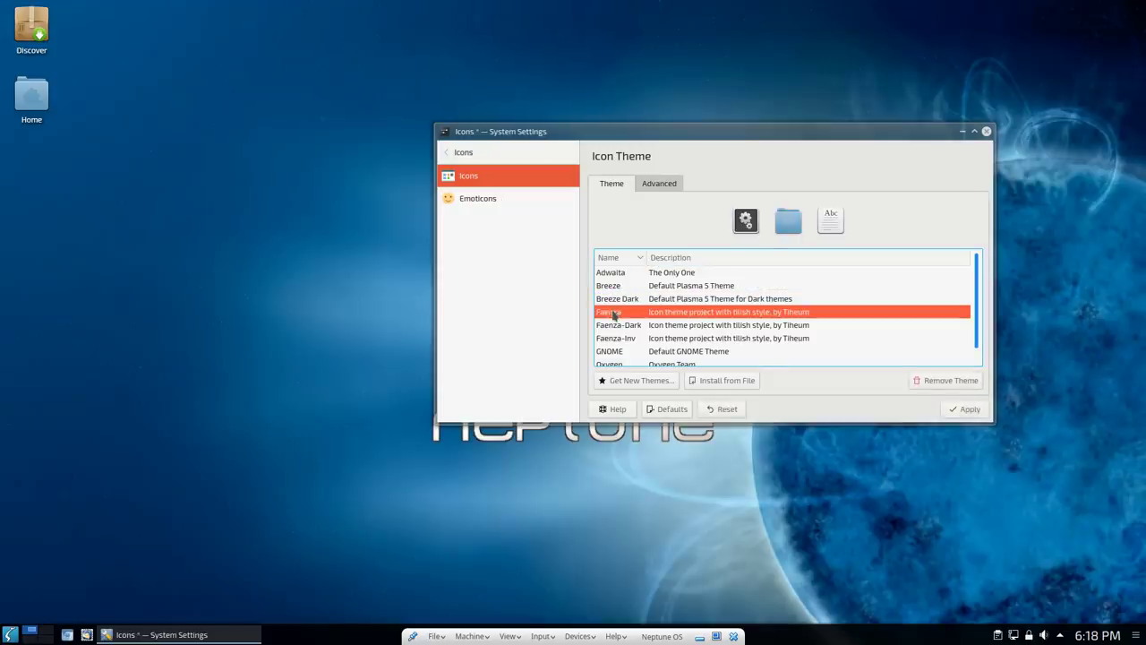
Preview the remaining icon themes below Faenza and apply the Oxygen icon theme.
{"action": "key", "text": "Down"}
{"action": "key", "text": "Down"}
{"action": "key", "text": "Down"}
{"action": "key", "text": "Down"}
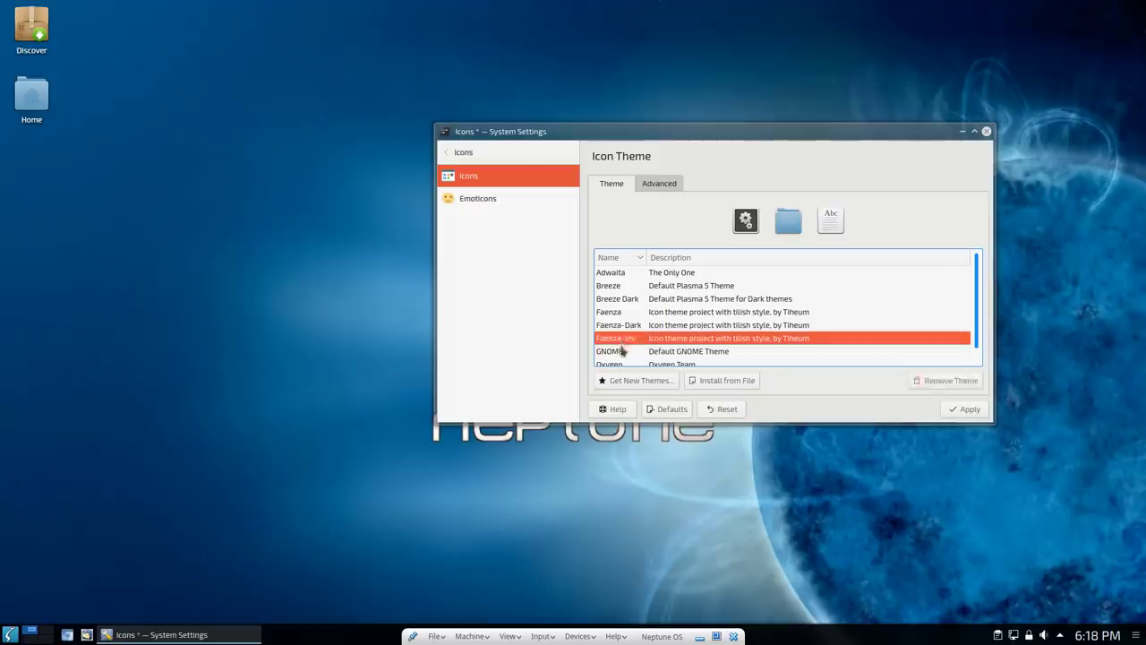
{"action": "key", "text": "Up"}
{"action": "key", "text": "Down"}
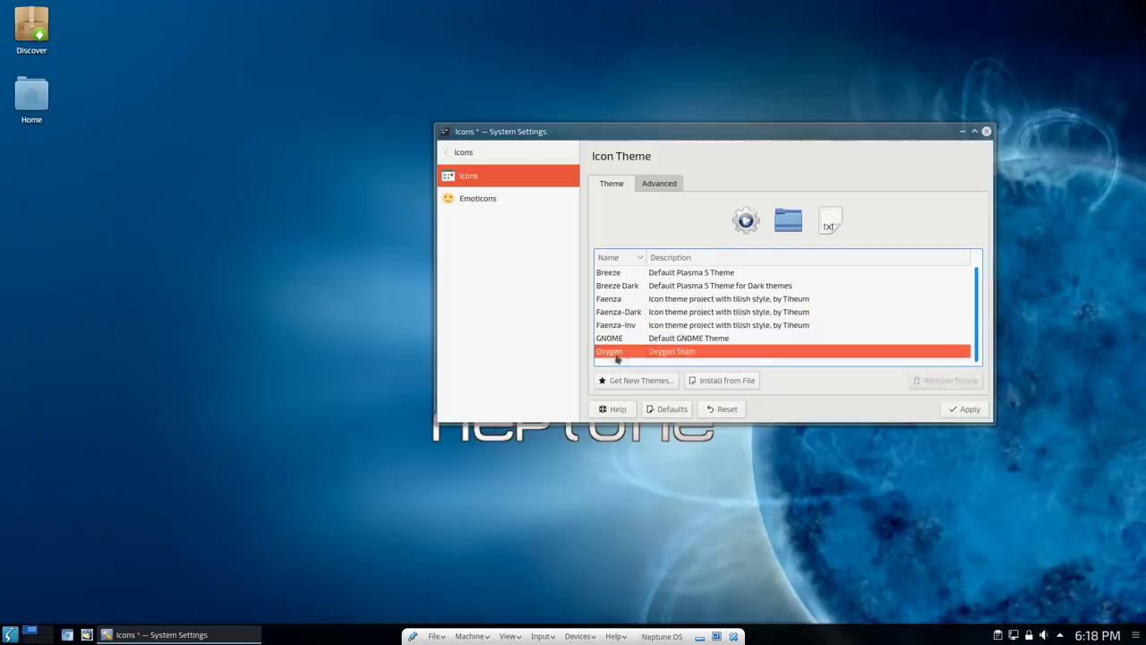
{"action": "left_click", "coordinate": [967, 411]}
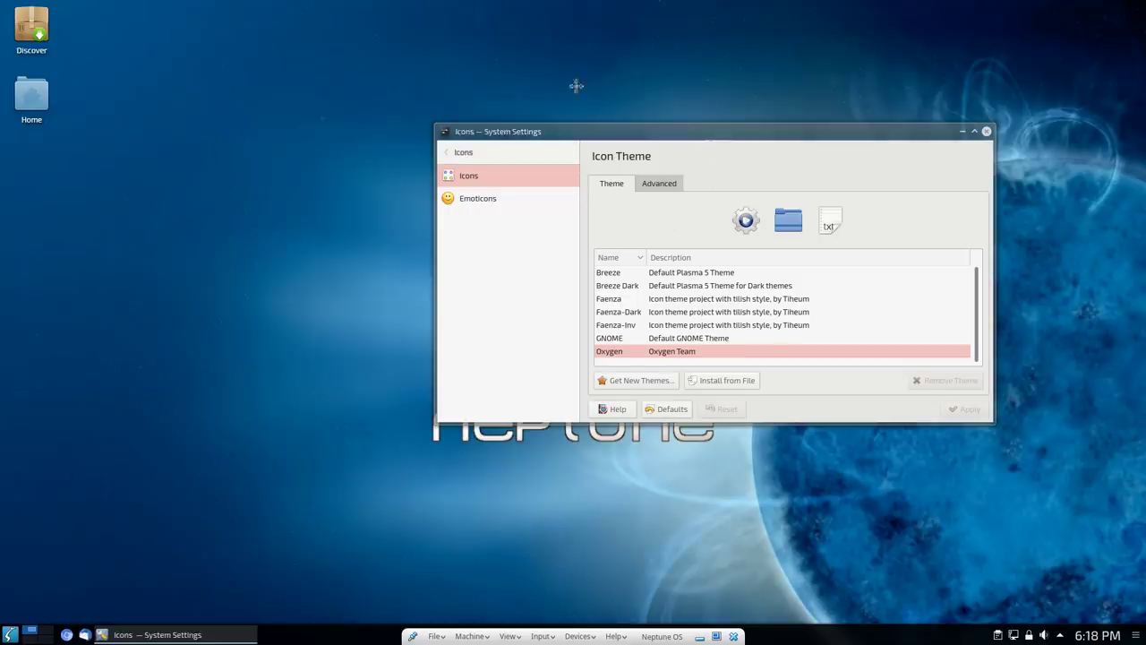
Examine the advanced icon settings for the Desktop, Toolbar, Main Toolbar, Small Icons and Panel uses, ending back at the icon theme list.
{"action": "left_click_drag", "start_coordinate": [577, 85], "coordinate": [508, 72]}
{"action": "left_click", "coordinate": [591, 167]}
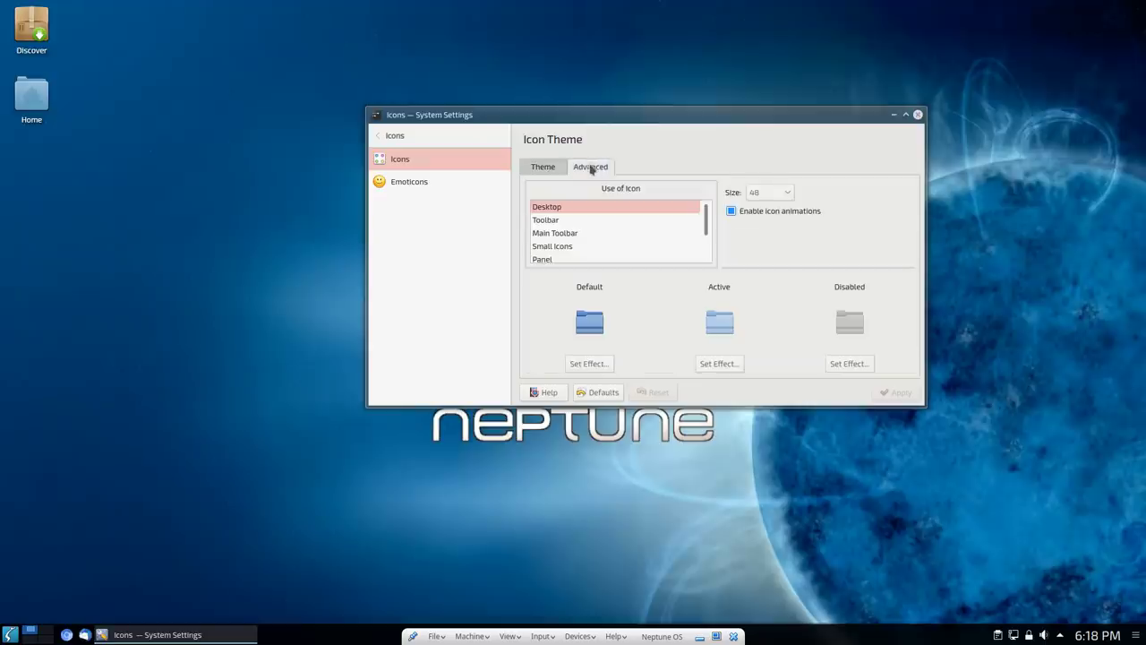
{"action": "left_click", "coordinate": [571, 219]}
{"action": "left_click", "coordinate": [571, 233]}
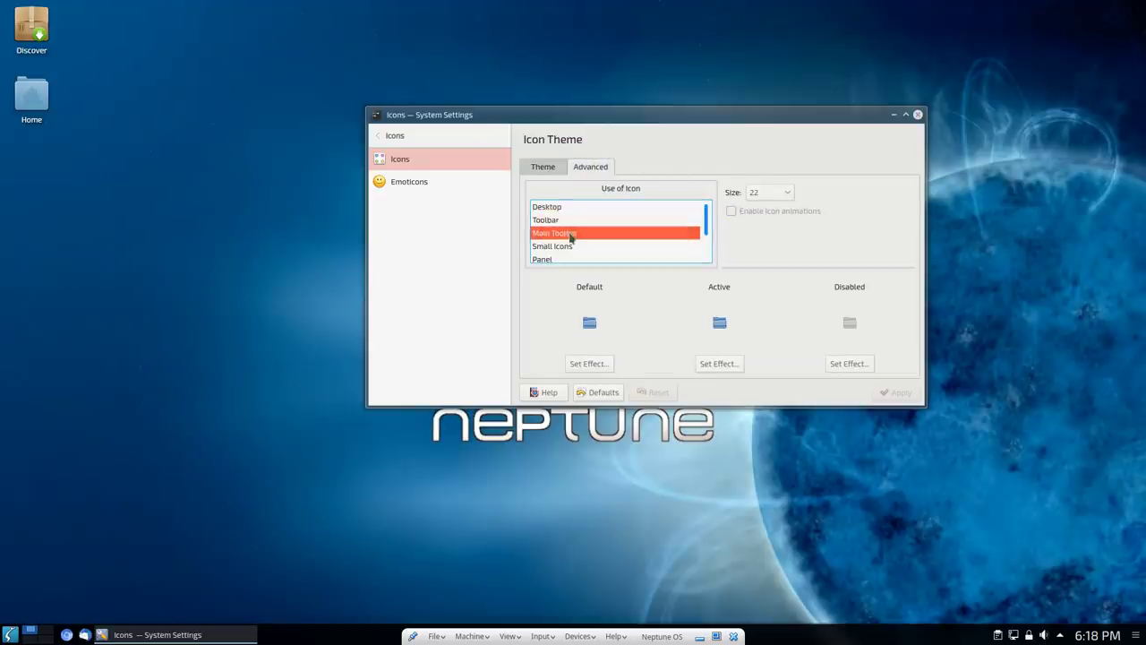
{"action": "left_click", "coordinate": [573, 209]}
{"action": "left_click", "coordinate": [571, 221]}
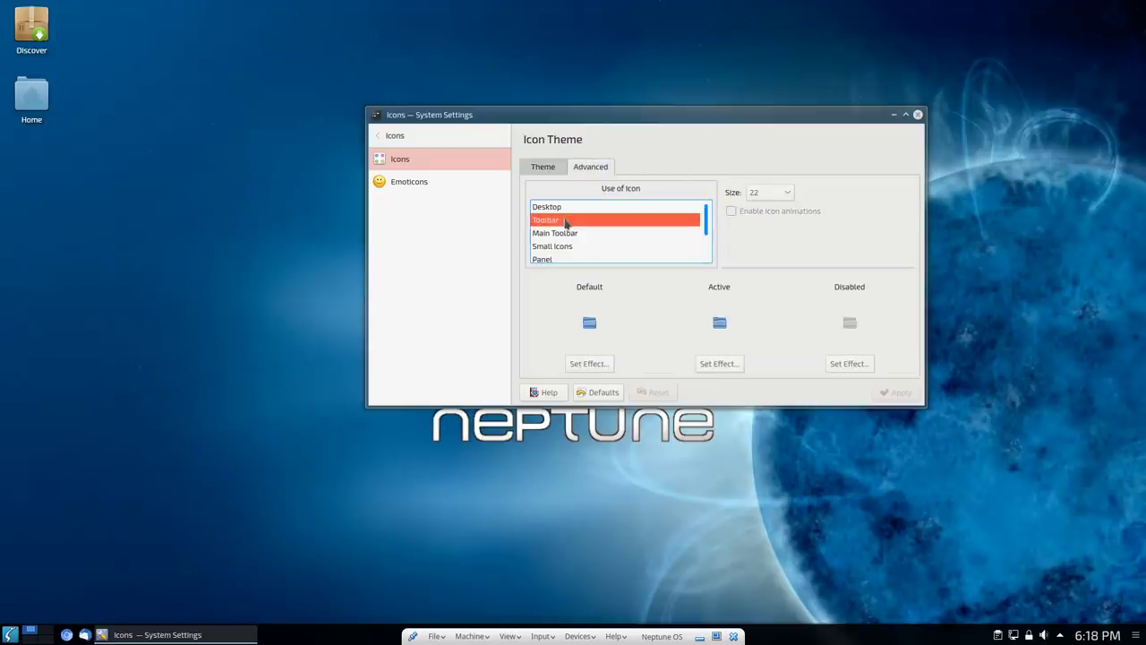
{"action": "left_click", "coordinate": [569, 234]}
{"action": "left_click", "coordinate": [566, 246]}
{"action": "left_click", "coordinate": [568, 259]}
{"action": "scroll", "coordinate": [578, 241], "scroll_direction": "down", "scroll_amount": 1}
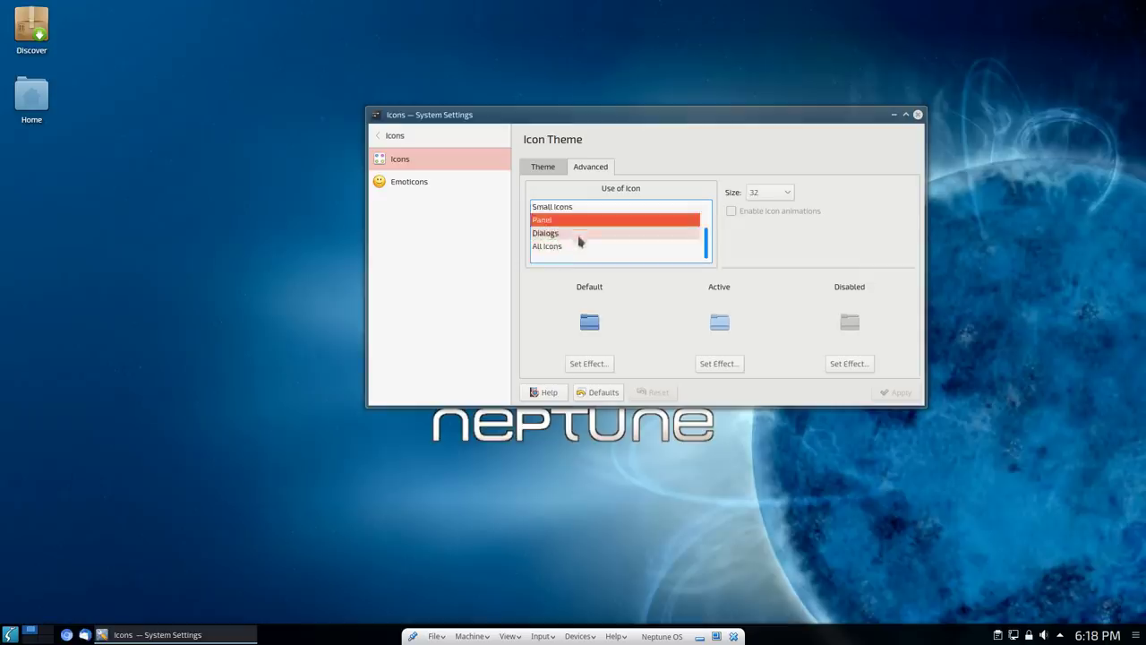
{"action": "scroll", "coordinate": [578, 241], "scroll_direction": "up", "scroll_amount": 1}
{"action": "left_click", "coordinate": [541, 168]}
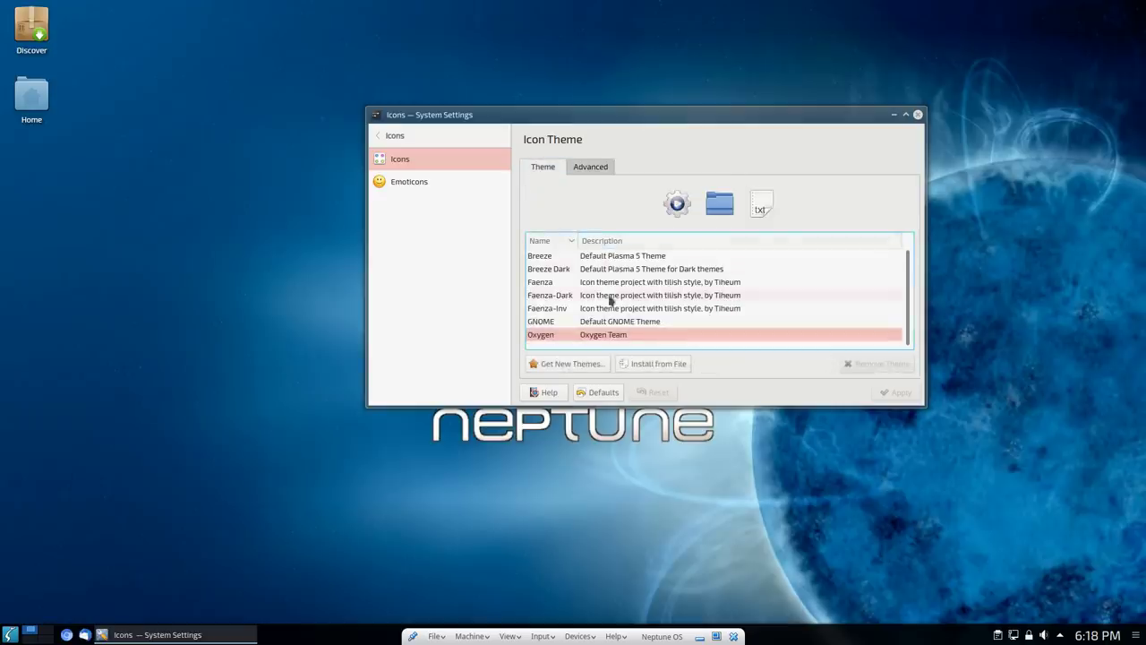
Open the window decorations under the application style settings and apply the FormaN theme.
{"action": "left_click", "coordinate": [387, 135]}
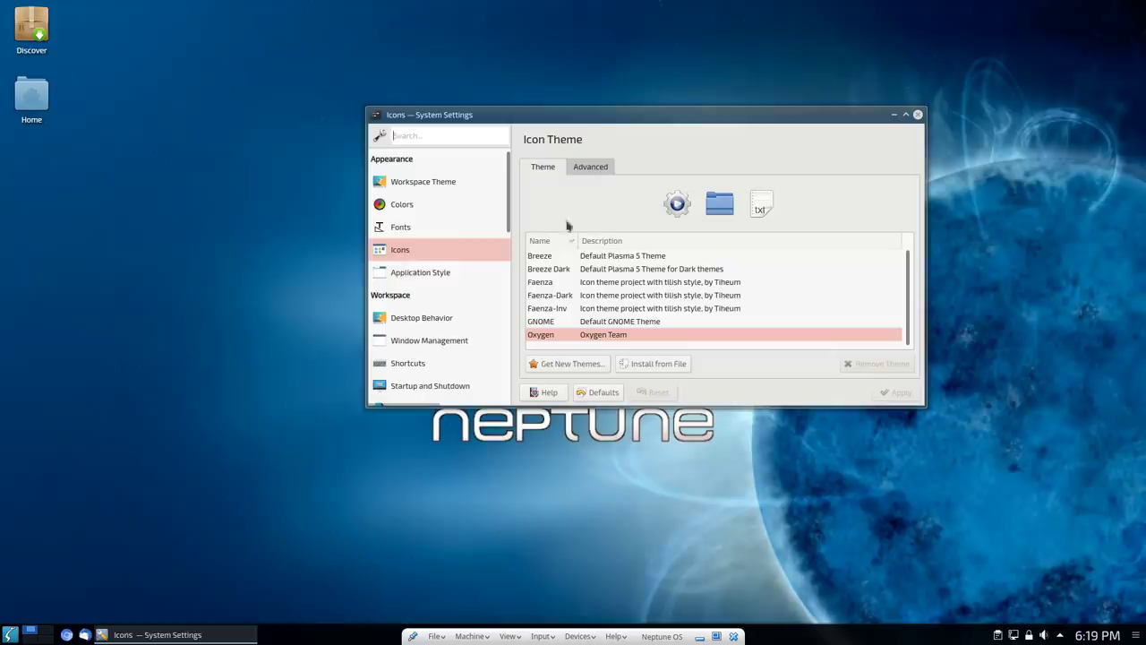
{"action": "left_click", "coordinate": [410, 273]}
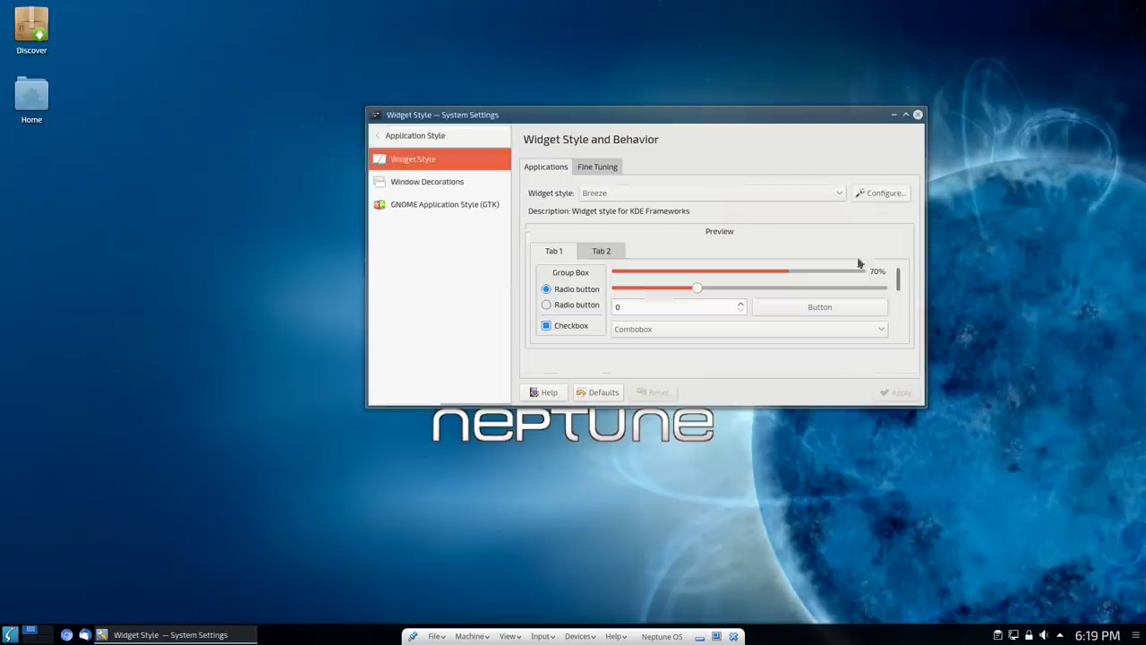
{"action": "left_click", "coordinate": [441, 183]}
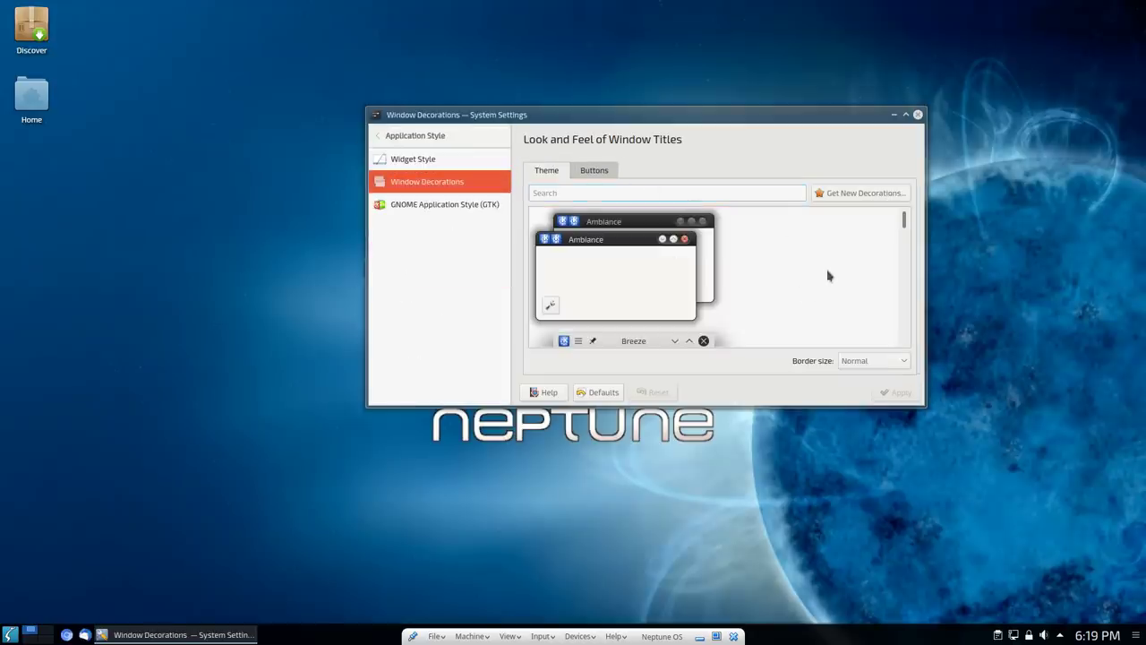
{"action": "scroll", "coordinate": [829, 276], "scroll_direction": "down", "scroll_amount": 5}
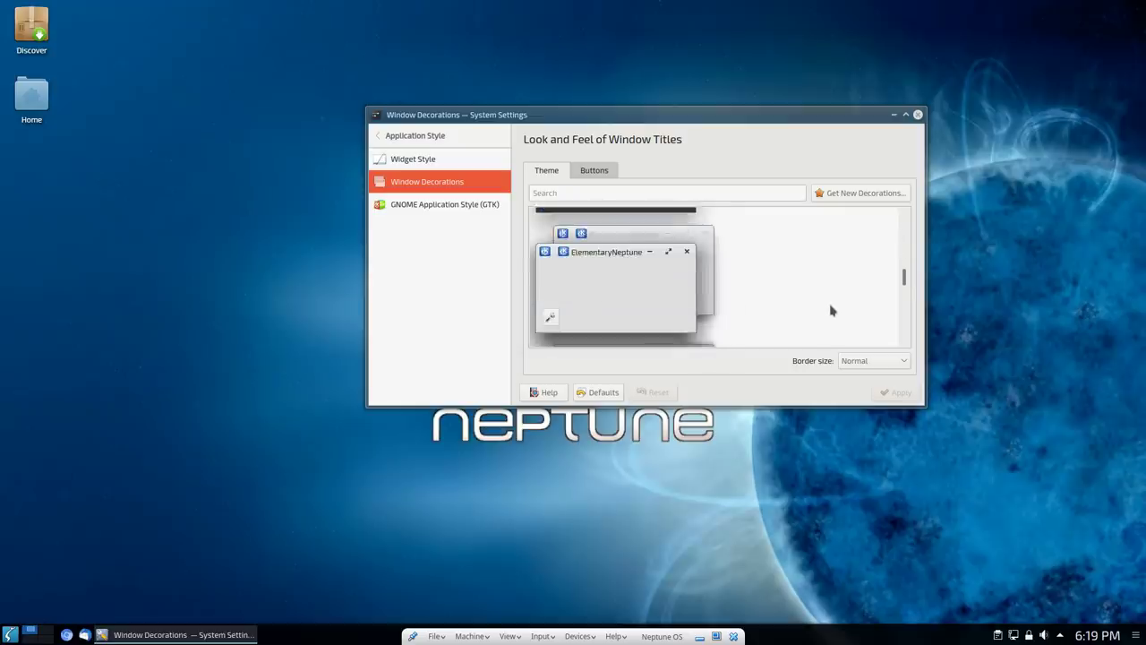
{"action": "scroll", "coordinate": [831, 310], "scroll_direction": "down", "scroll_amount": 1}
{"action": "scroll", "coordinate": [831, 310], "scroll_direction": "down", "scroll_amount": 3}
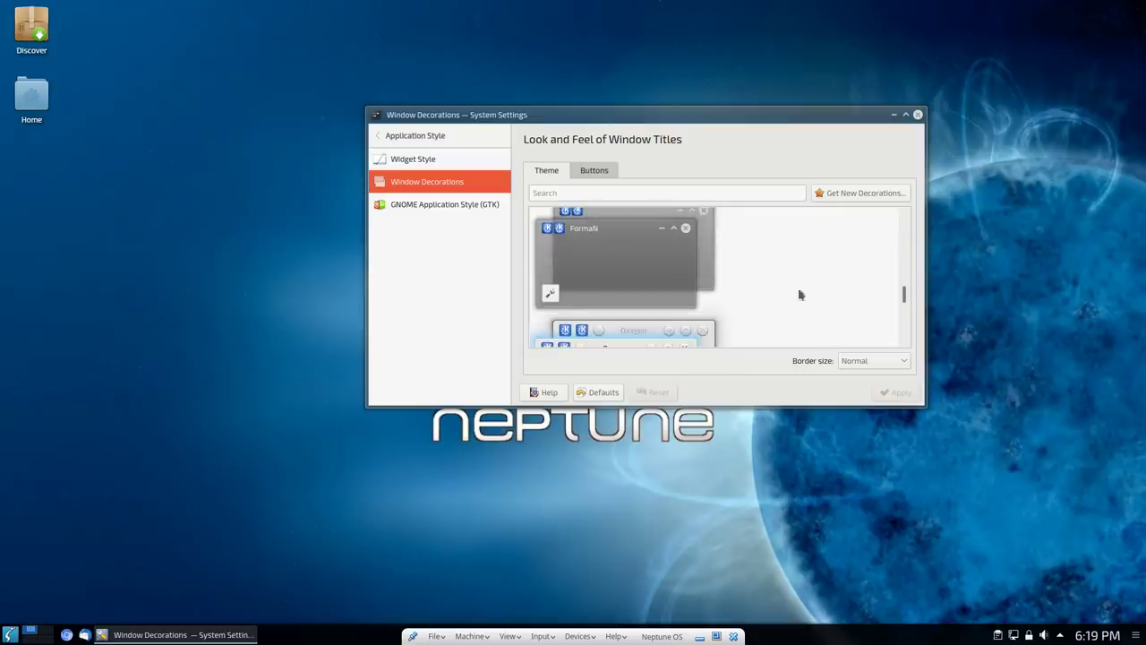
{"action": "left_click", "coordinate": [639, 262]}
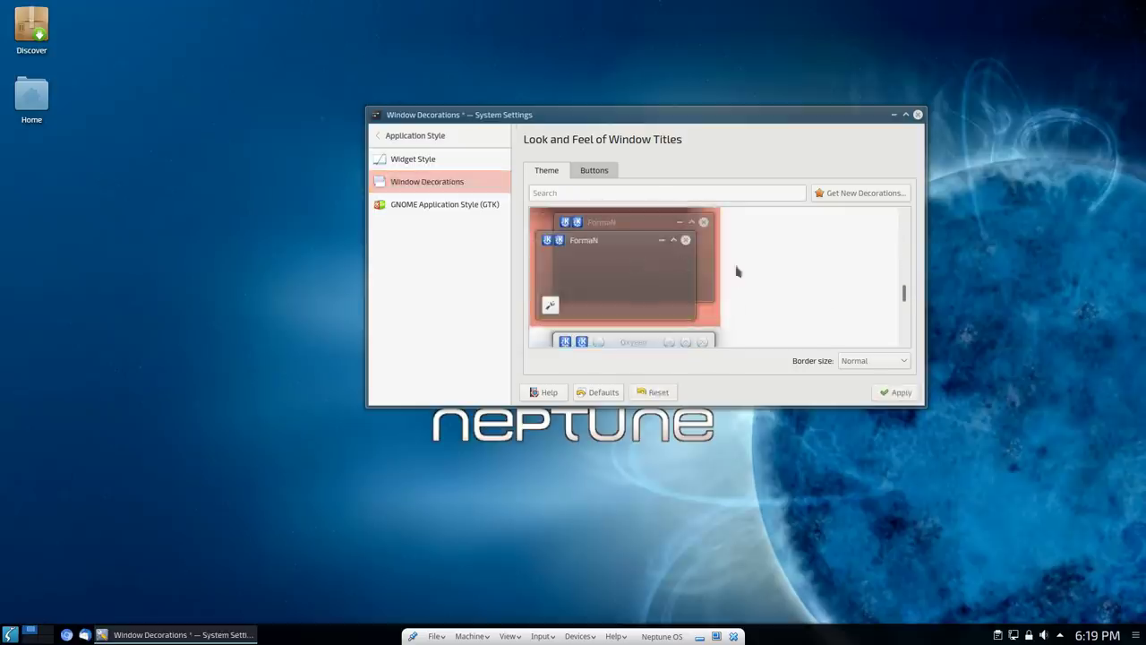
{"action": "left_click", "coordinate": [896, 392]}
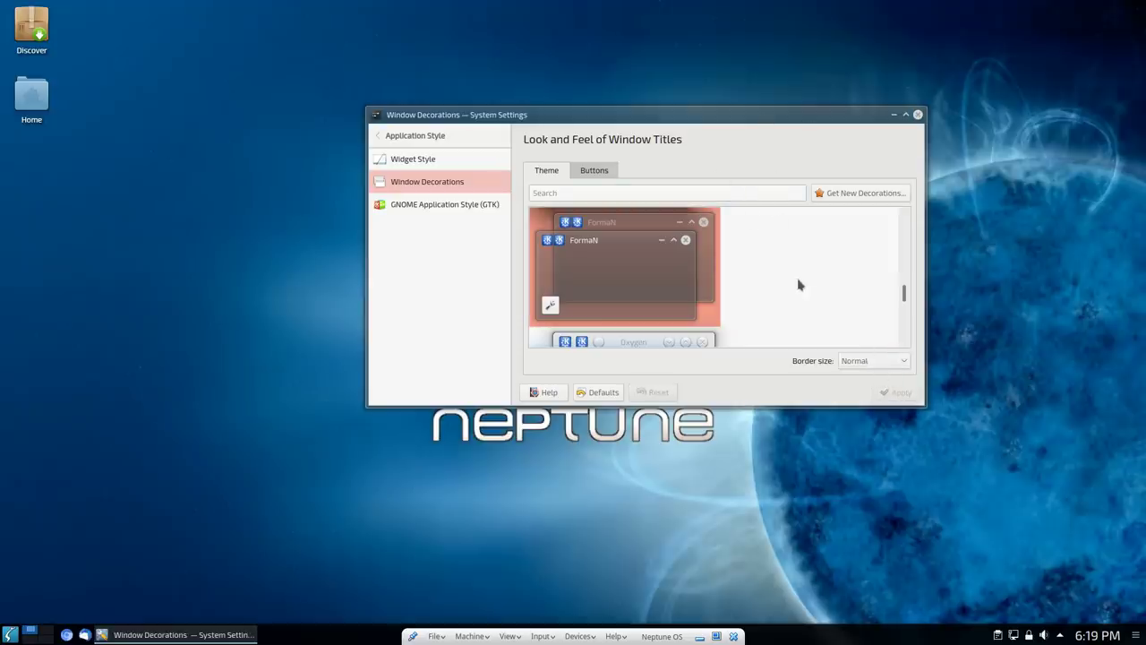
Look through the remaining window decoration themes and the GNOME/GTK application style settings.
{"action": "scroll", "coordinate": [797, 284], "scroll_direction": "down", "scroll_amount": 4}
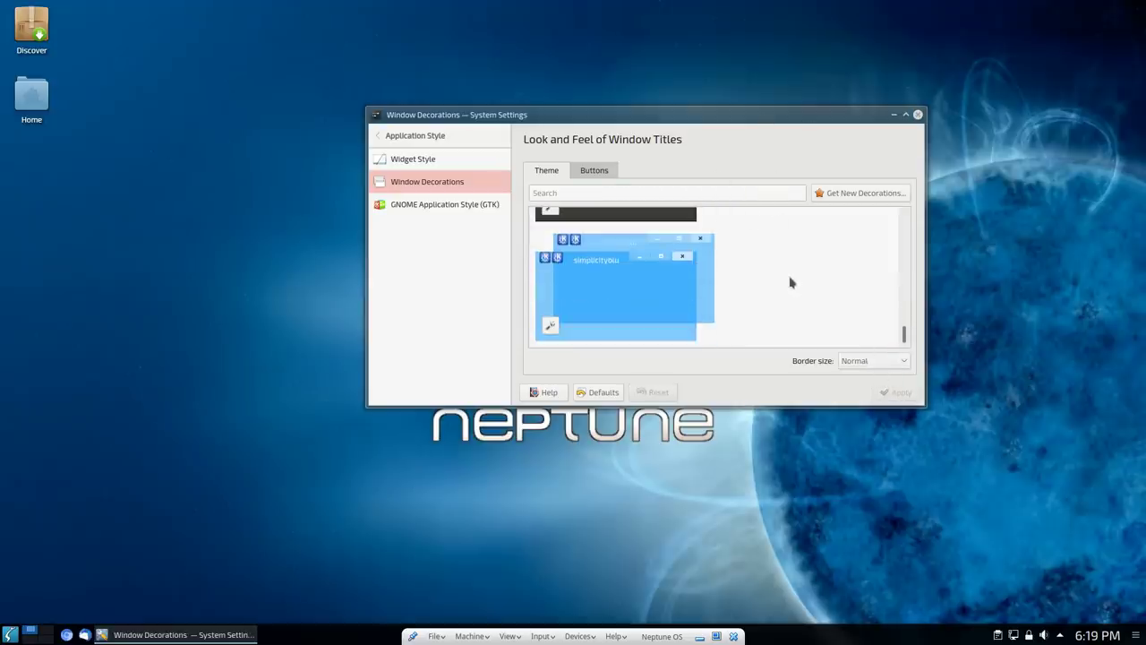
{"action": "scroll", "coordinate": [722, 281], "scroll_direction": "up", "scroll_amount": 10}
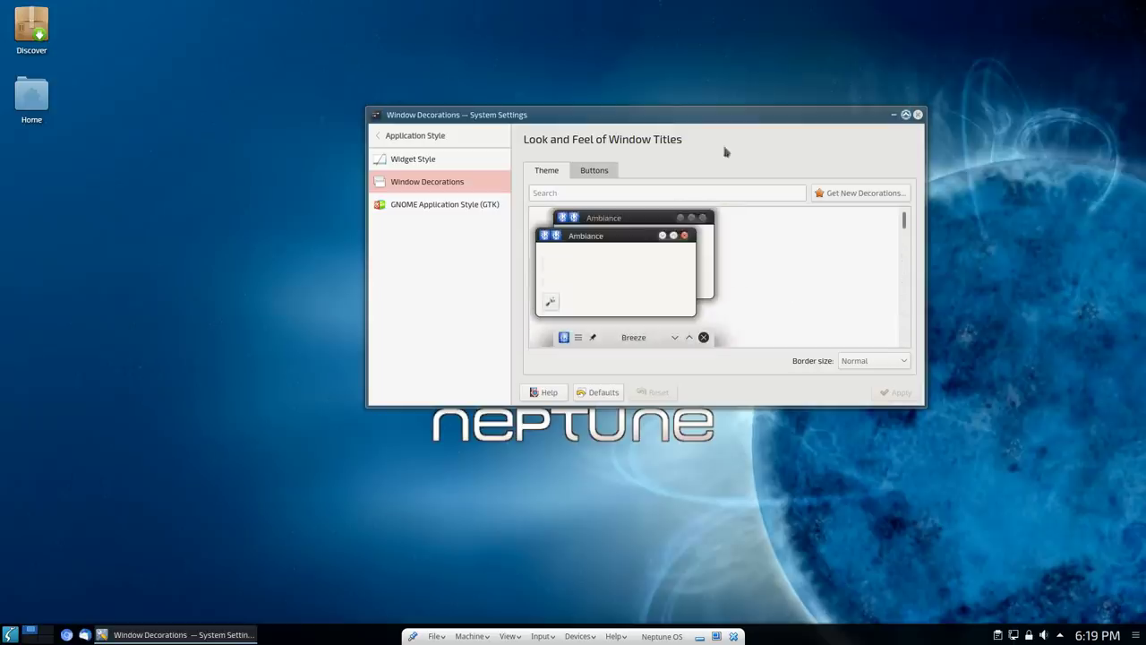
{"action": "left_click", "coordinate": [439, 205]}
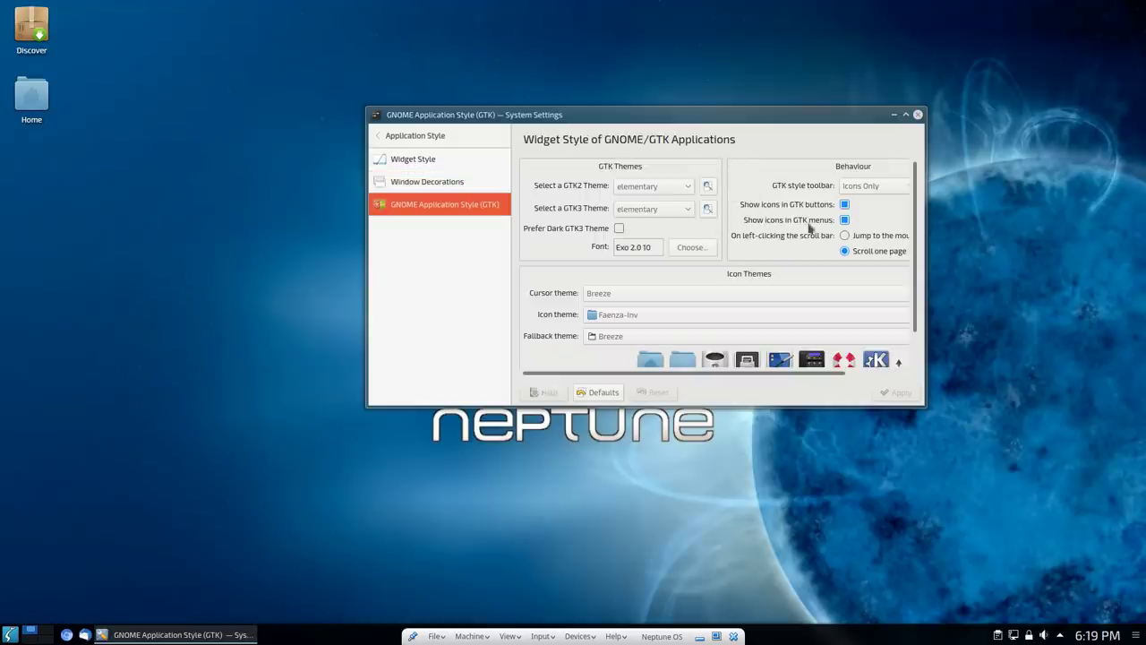
{"action": "scroll", "coordinate": [890, 223], "scroll_direction": "down", "scroll_amount": 2}
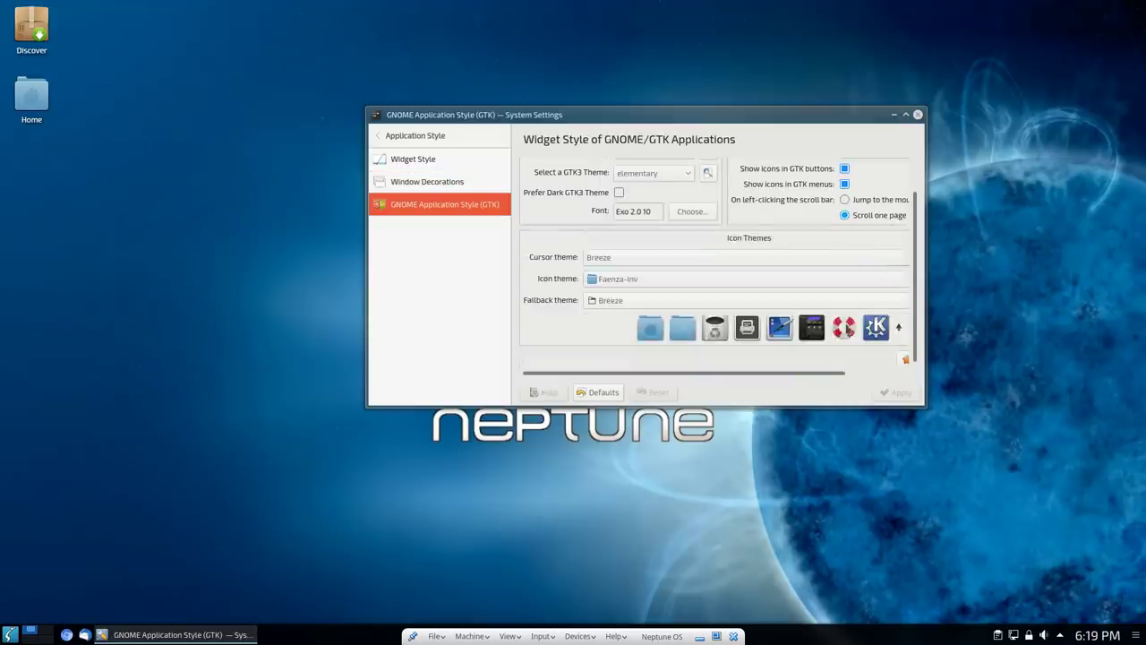
Apply the Carbon widget style to applications.
{"action": "left_click", "coordinate": [457, 165]}
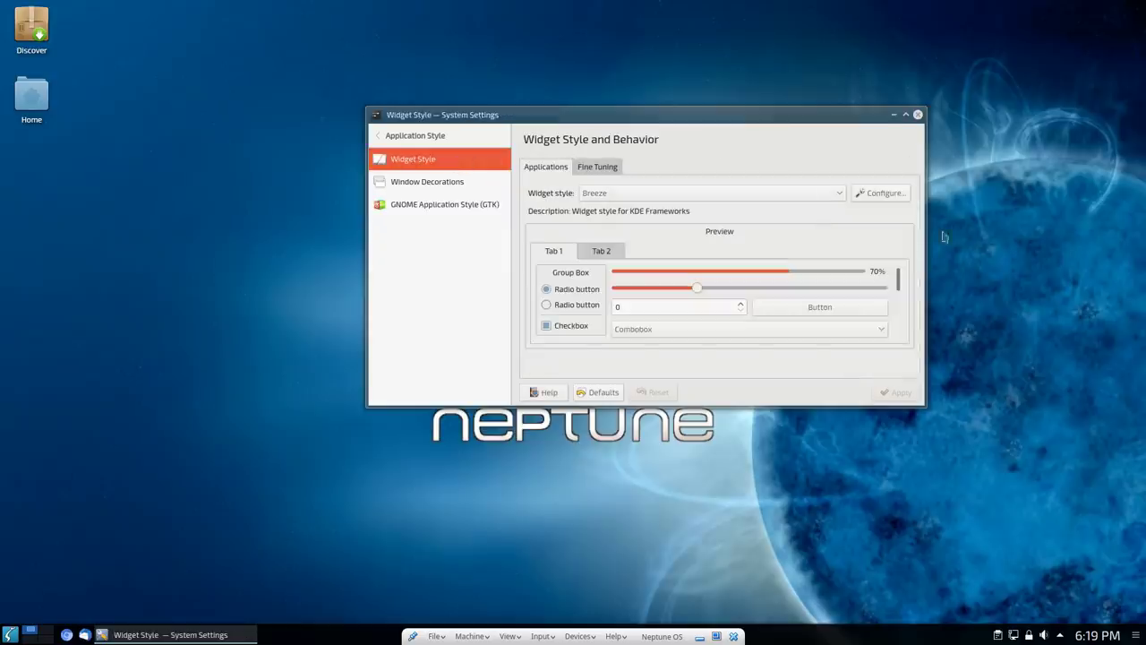
{"action": "left_click", "coordinate": [375, 128]}
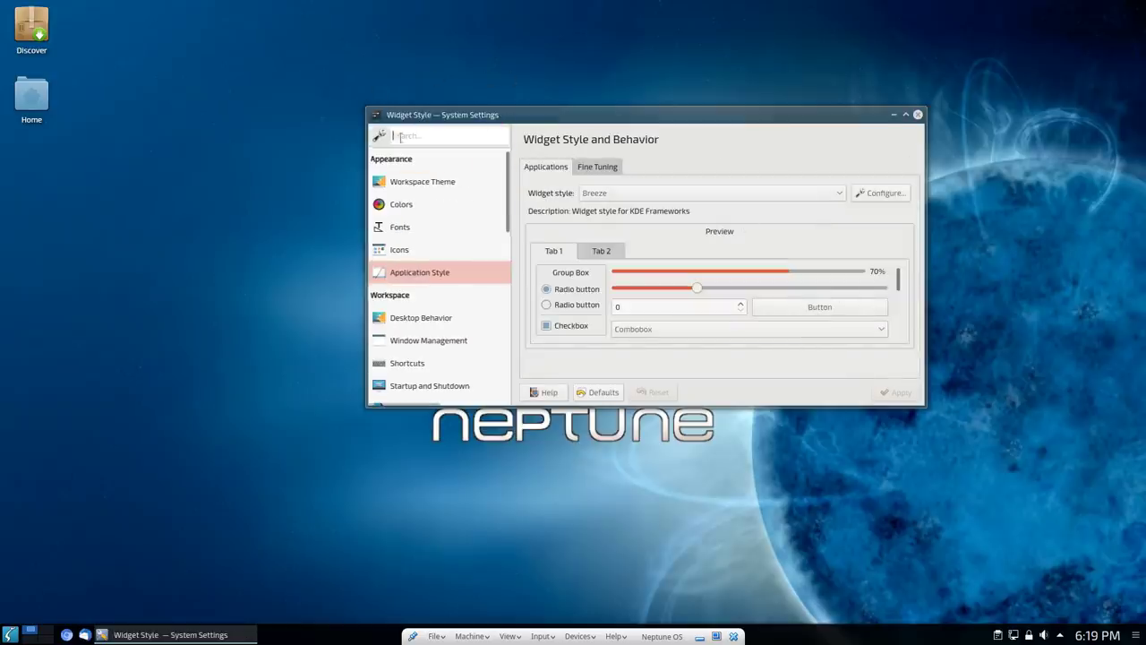
{"action": "scroll", "coordinate": [429, 315], "scroll_direction": "down", "scroll_amount": 1}
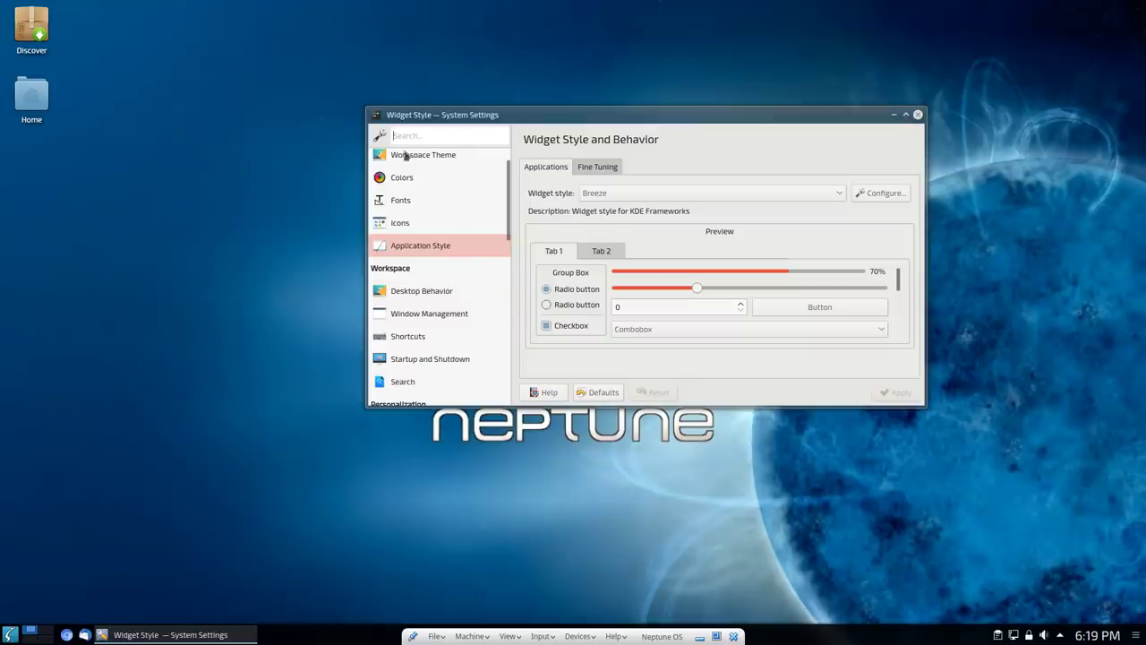
{"action": "left_click", "coordinate": [824, 195]}
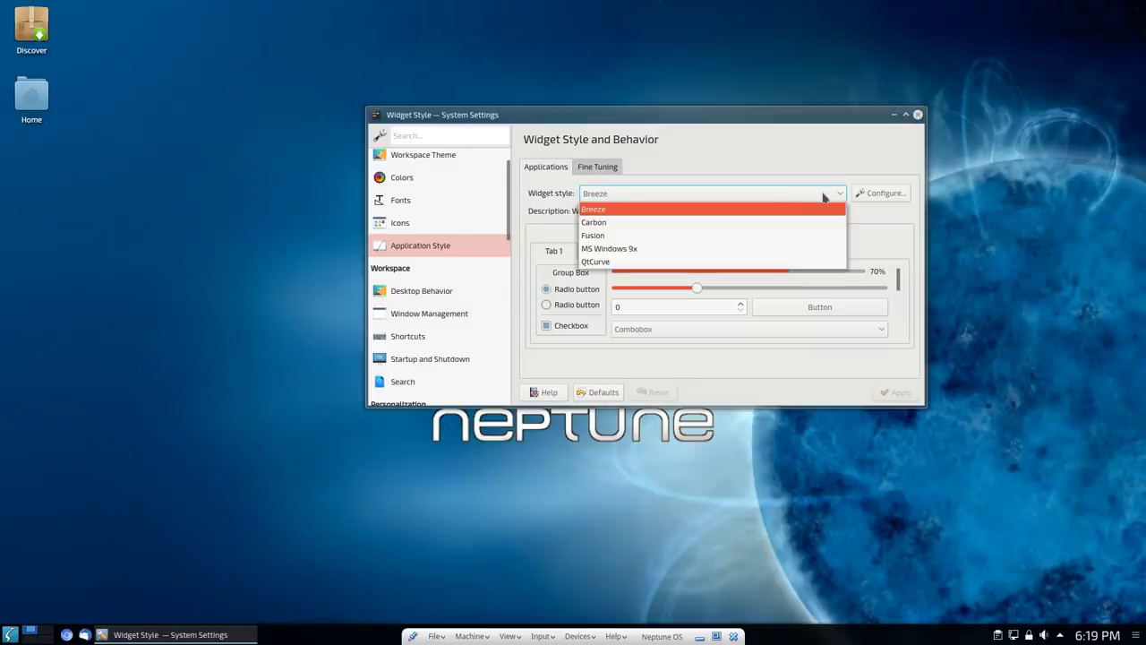
{"action": "left_click", "coordinate": [783, 224]}
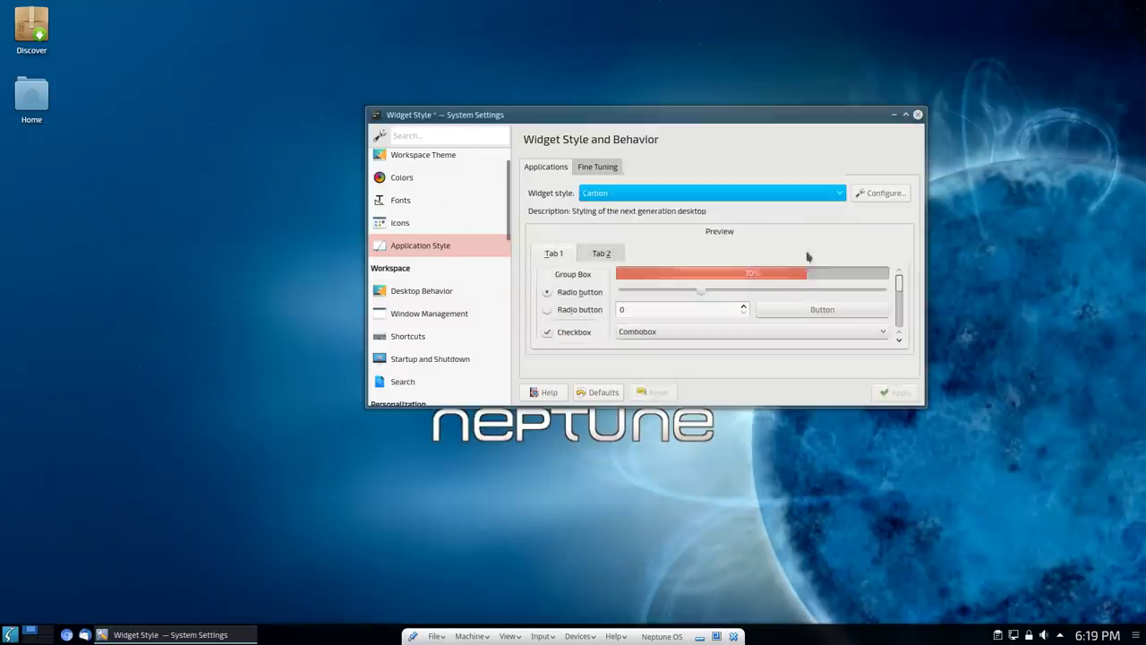
View the desktop behavior settings for the workspace, desktop effects and screen edges.
{"action": "left_click", "coordinate": [417, 291]}
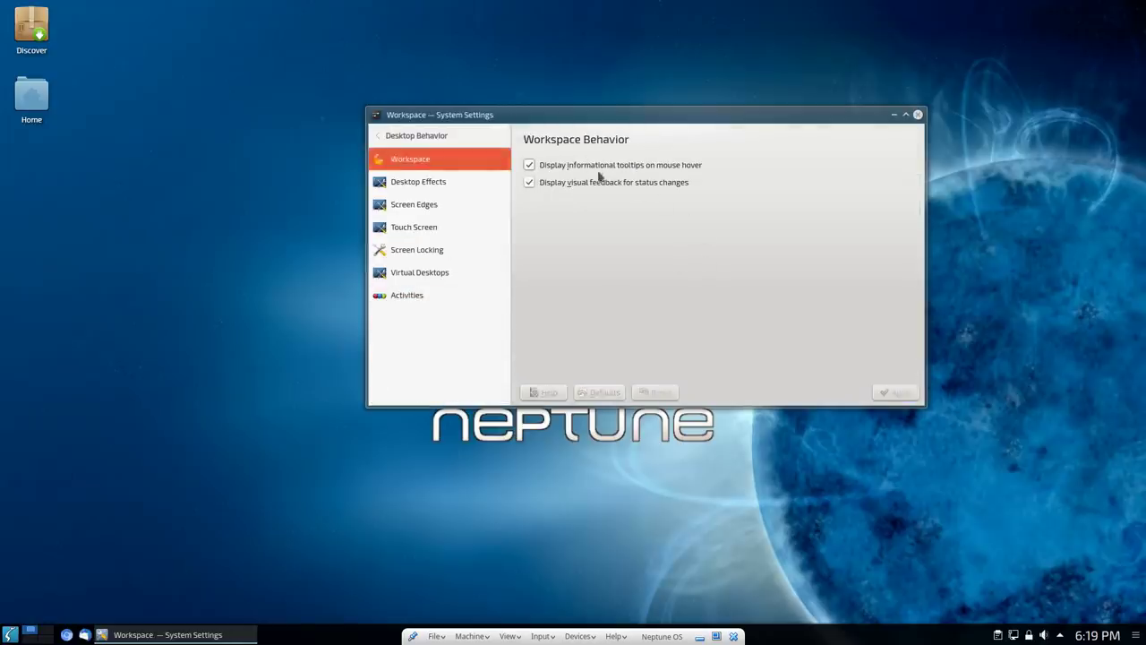
{"action": "left_click", "coordinate": [448, 182]}
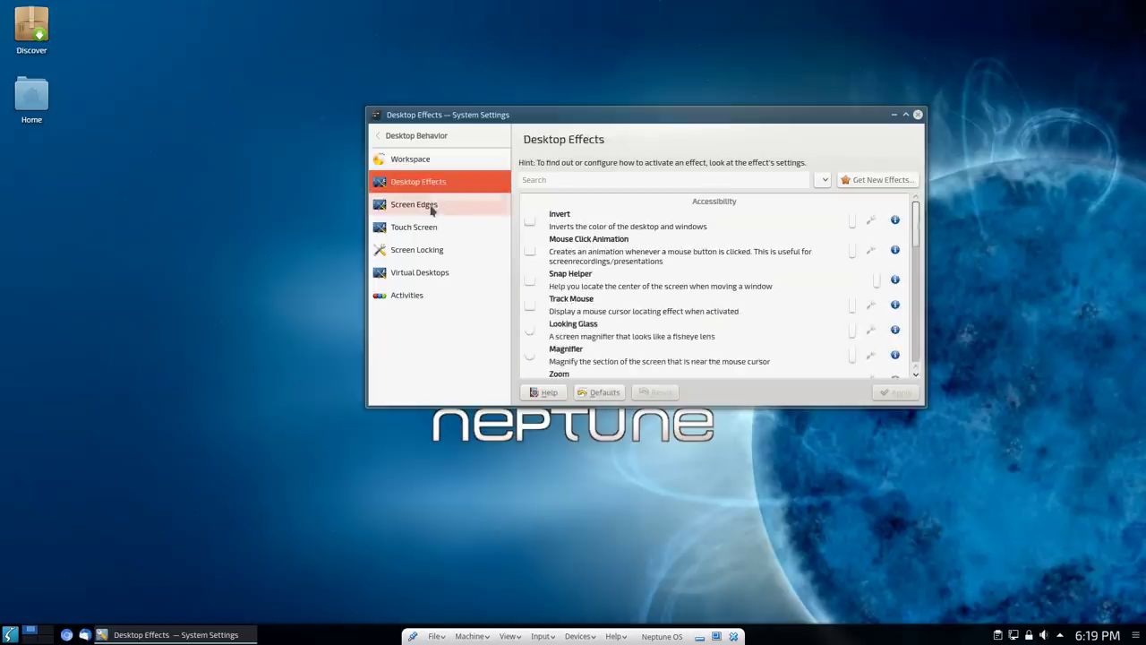
{"action": "left_click", "coordinate": [432, 206]}
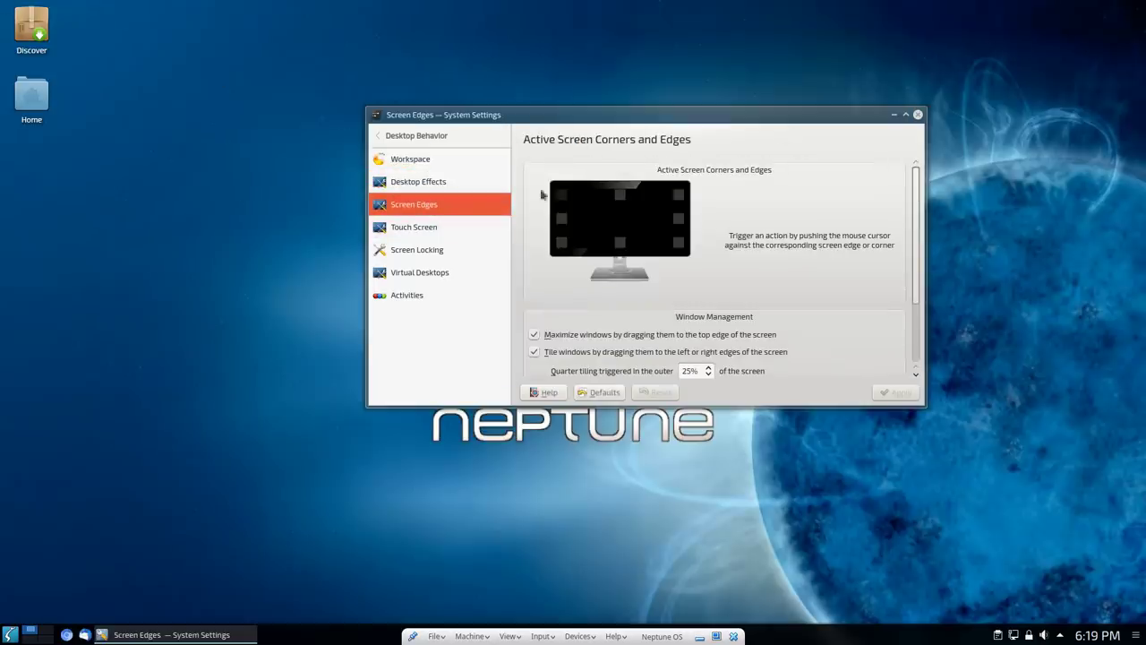
Show the grid of virtual desktops with the upper-left hot corner, return to the first desktop and select that corner in the monitor diagram.
{"action": "mouse_move", "coordinate": [2, 2]}
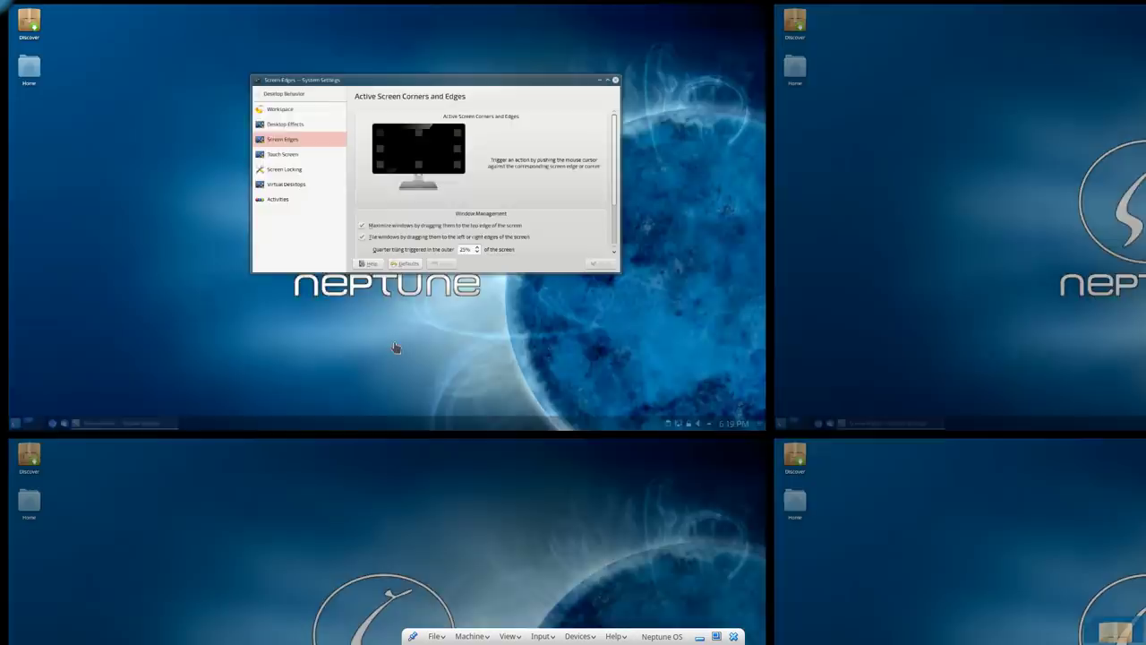
{"action": "left_click", "coordinate": [484, 169]}
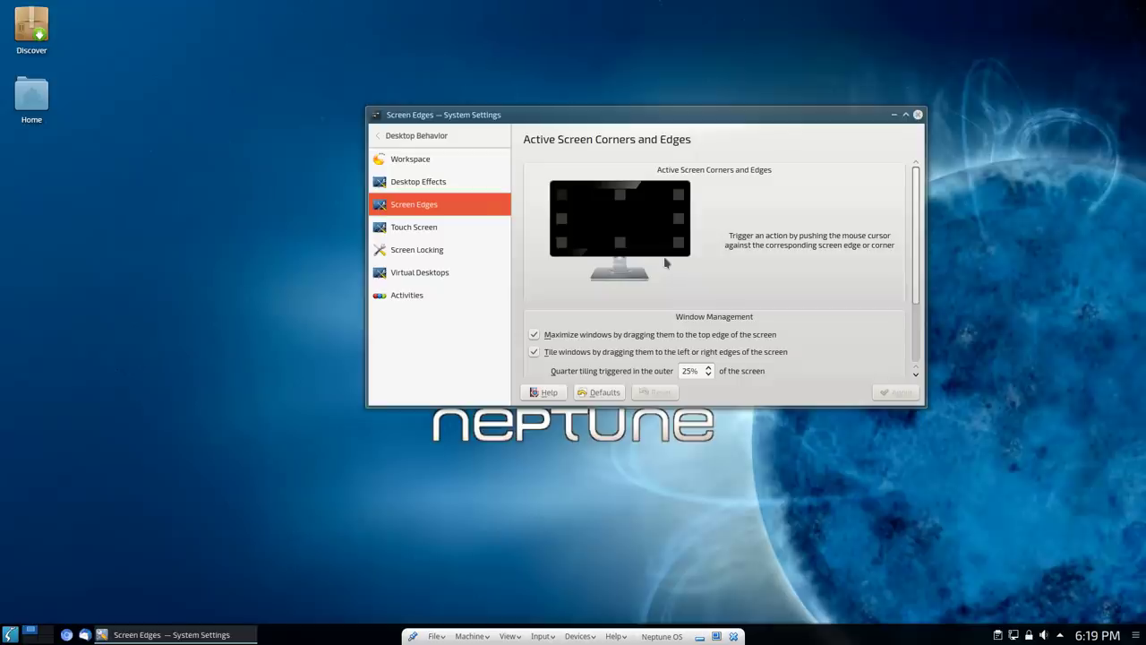
{"action": "left_click", "coordinate": [559, 193]}
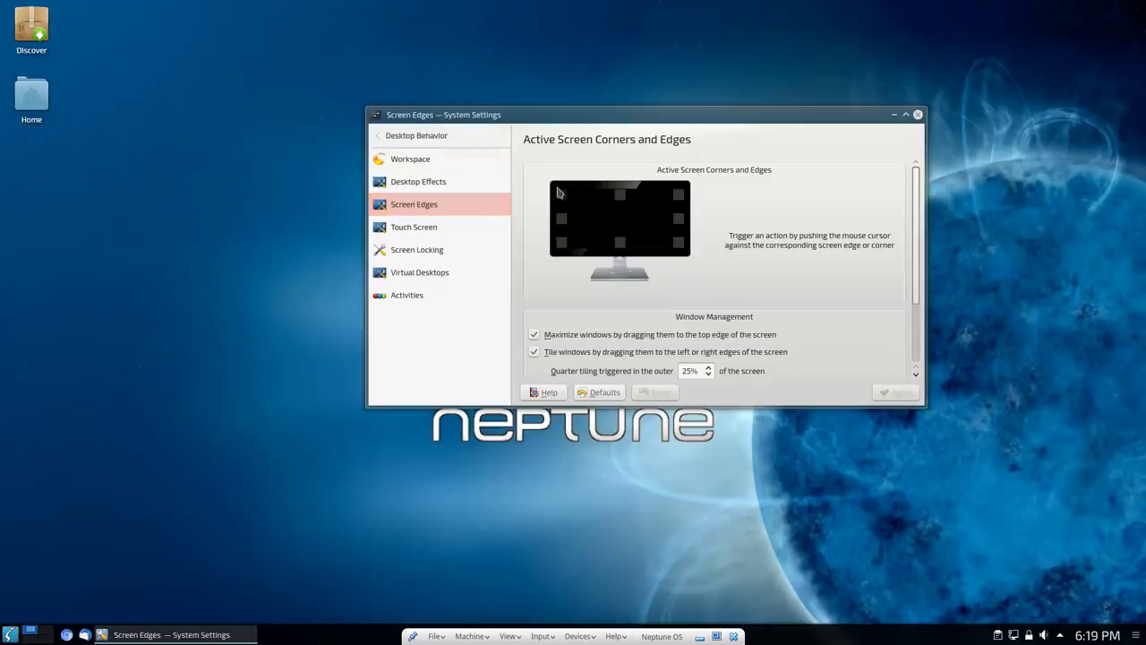
View the touch screen, screen locking, virtual desktops and activities settings.
{"action": "left_click", "coordinate": [426, 229]}
{"action": "left_click", "coordinate": [448, 249]}
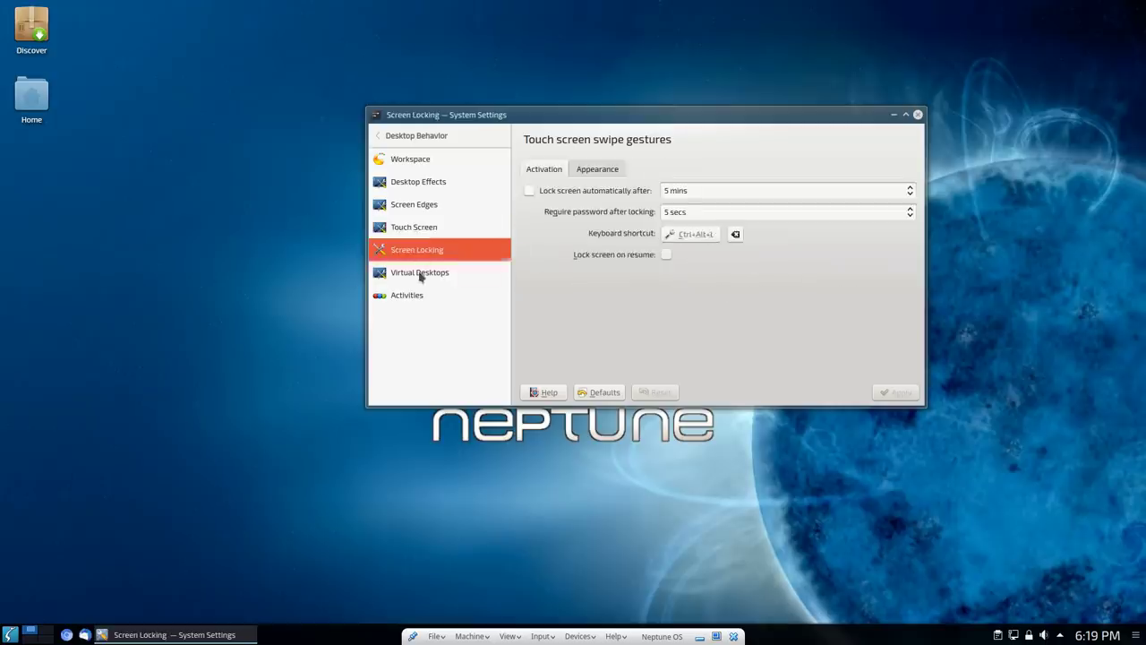
{"action": "left_click", "coordinate": [420, 272]}
{"action": "left_click", "coordinate": [414, 295]}
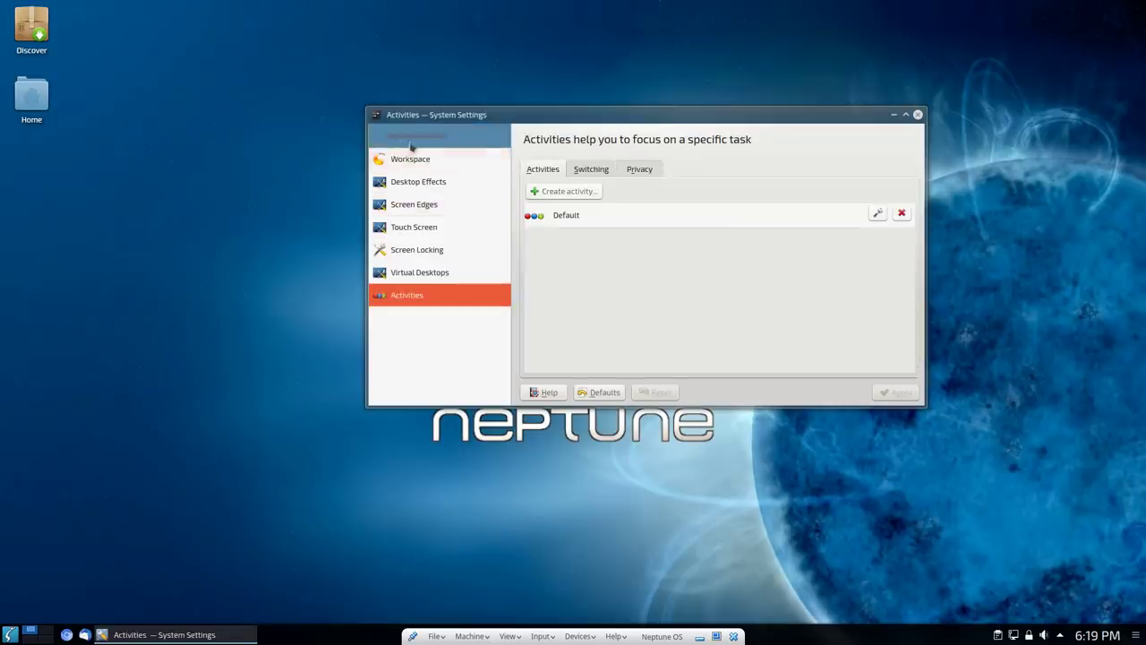
Open the window management settings and view the window behavior, task switcher and KWin scripts pages.
{"action": "left_click", "coordinate": [411, 146]}
{"action": "left_click", "coordinate": [445, 321]}
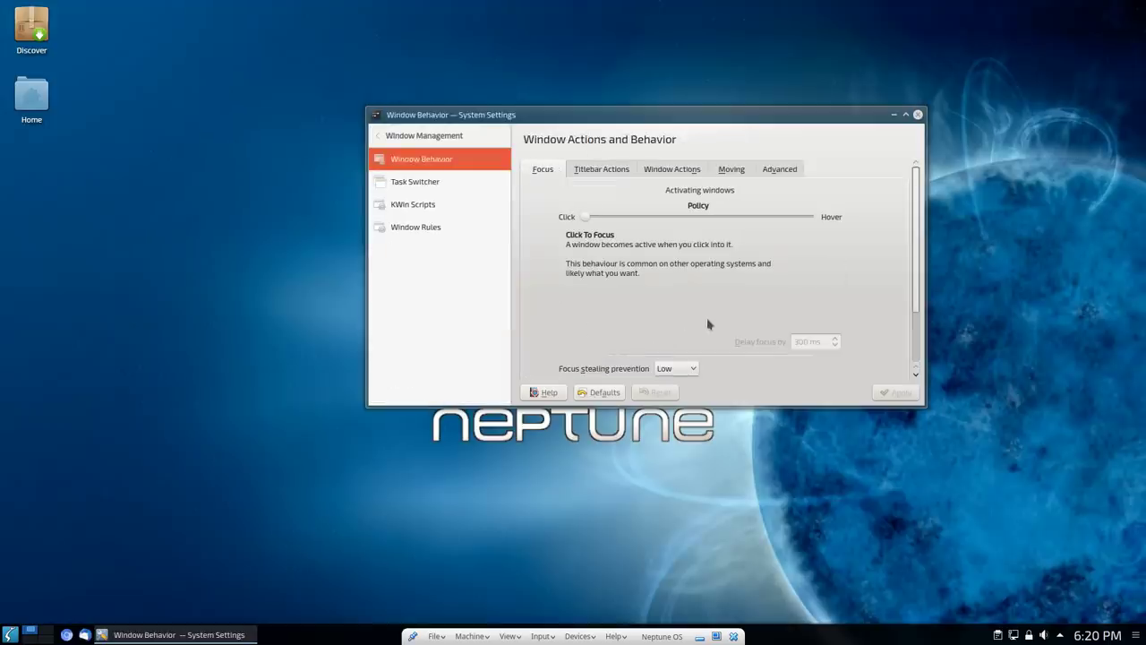
{"action": "left_click", "coordinate": [431, 183]}
{"action": "left_click", "coordinate": [431, 202]}
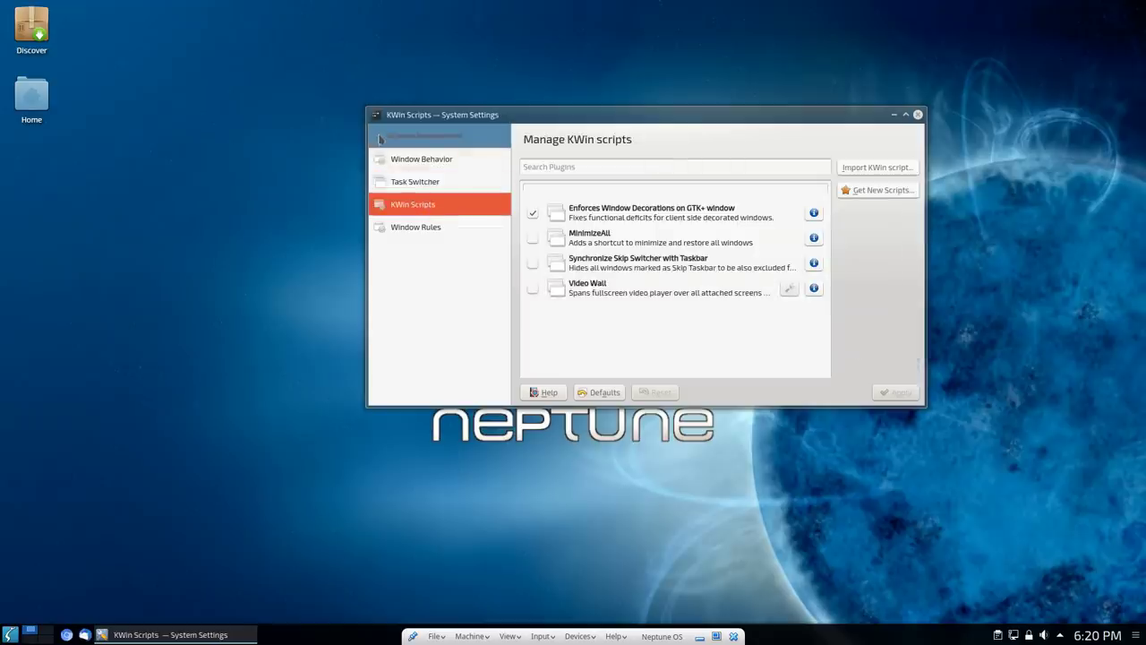
Look through the workspace and personalization categories and open the KDE Wallet configuration under account details.
{"action": "left_click", "coordinate": [380, 139]}
{"action": "scroll", "coordinate": [475, 300], "scroll_direction": "down", "scroll_amount": 1}
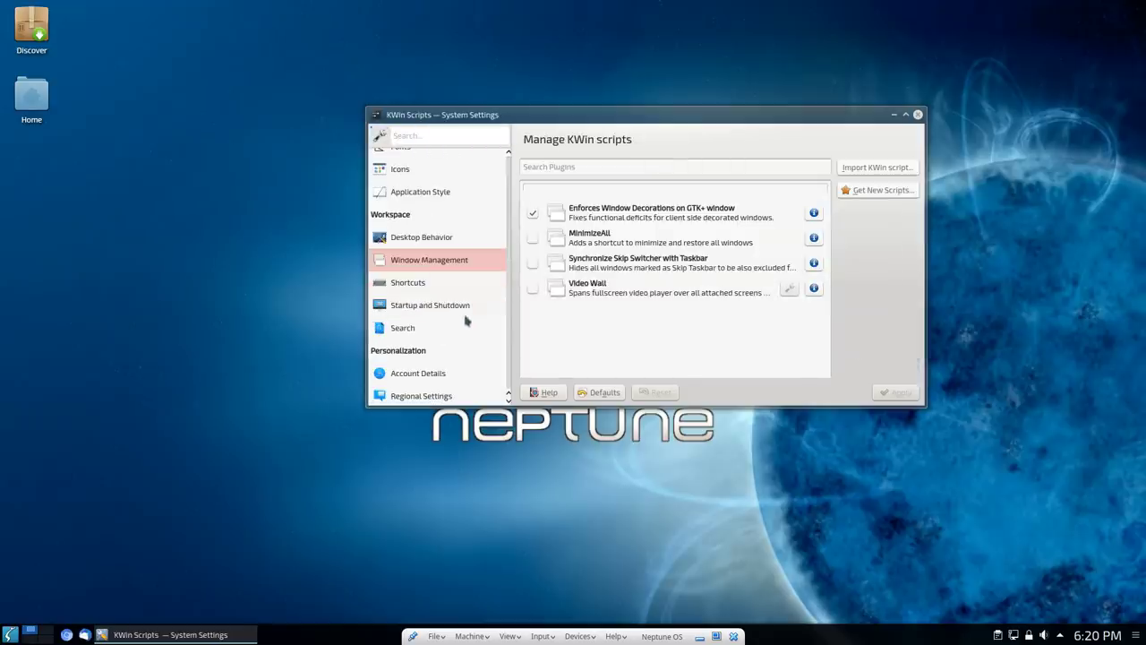
{"action": "scroll", "coordinate": [450, 330], "scroll_direction": "down", "scroll_amount": 2}
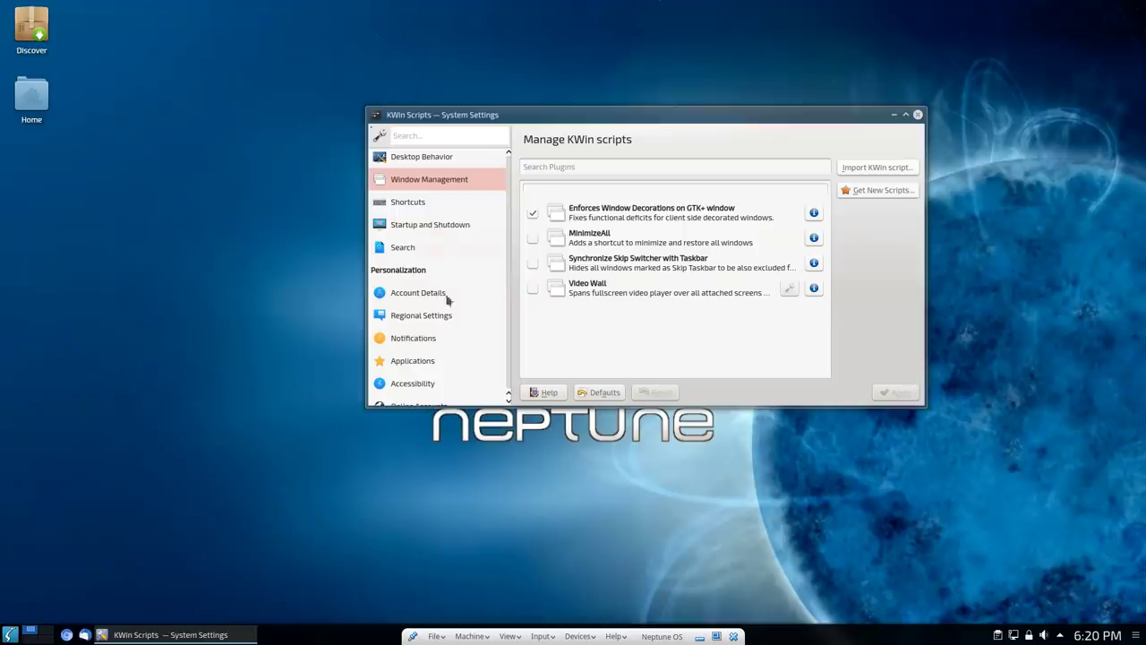
{"action": "scroll", "coordinate": [504, 294], "scroll_direction": "down", "scroll_amount": 2}
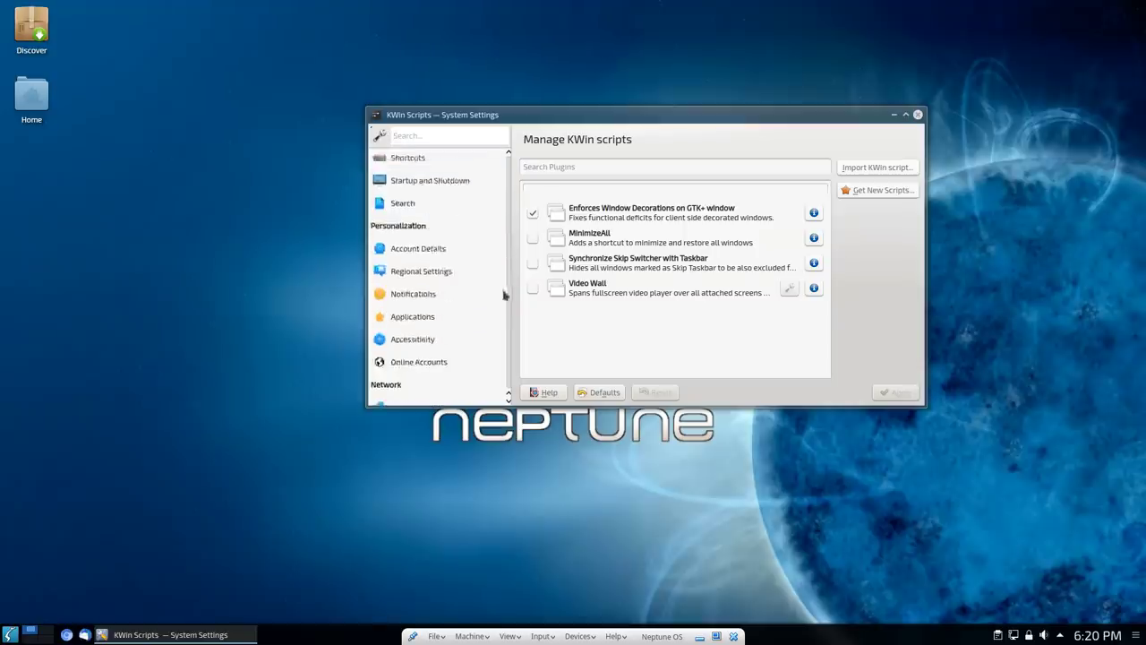
{"action": "left_click", "coordinate": [424, 186]}
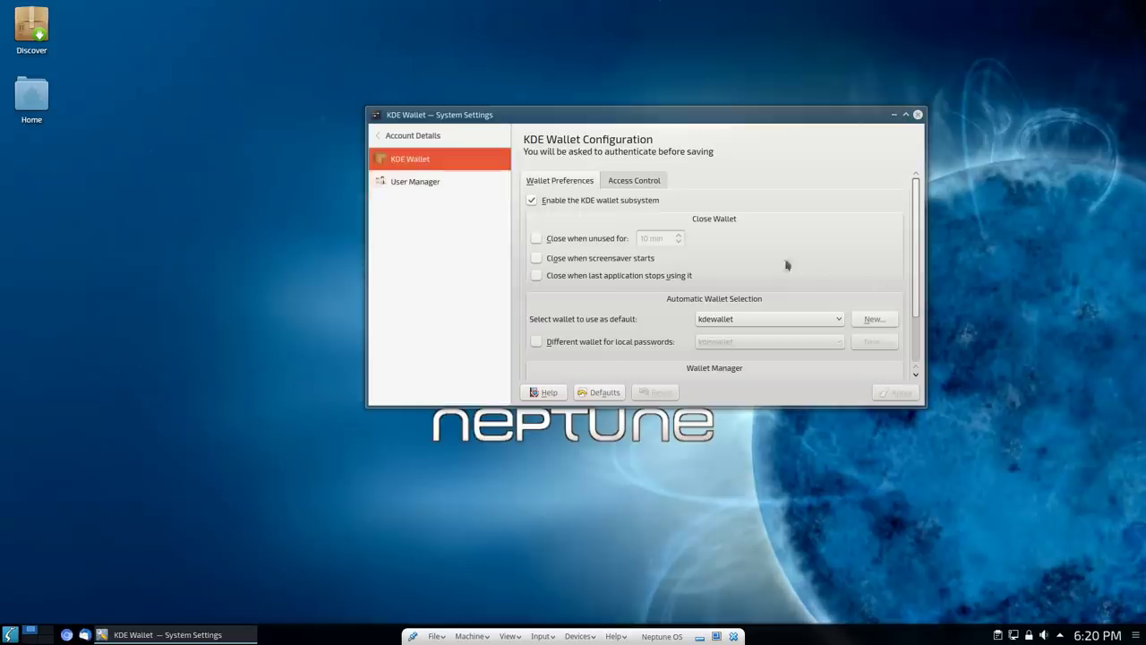
Open the online accounts settings under personalization and show the account types available for creation.
{"action": "left_click", "coordinate": [382, 139]}
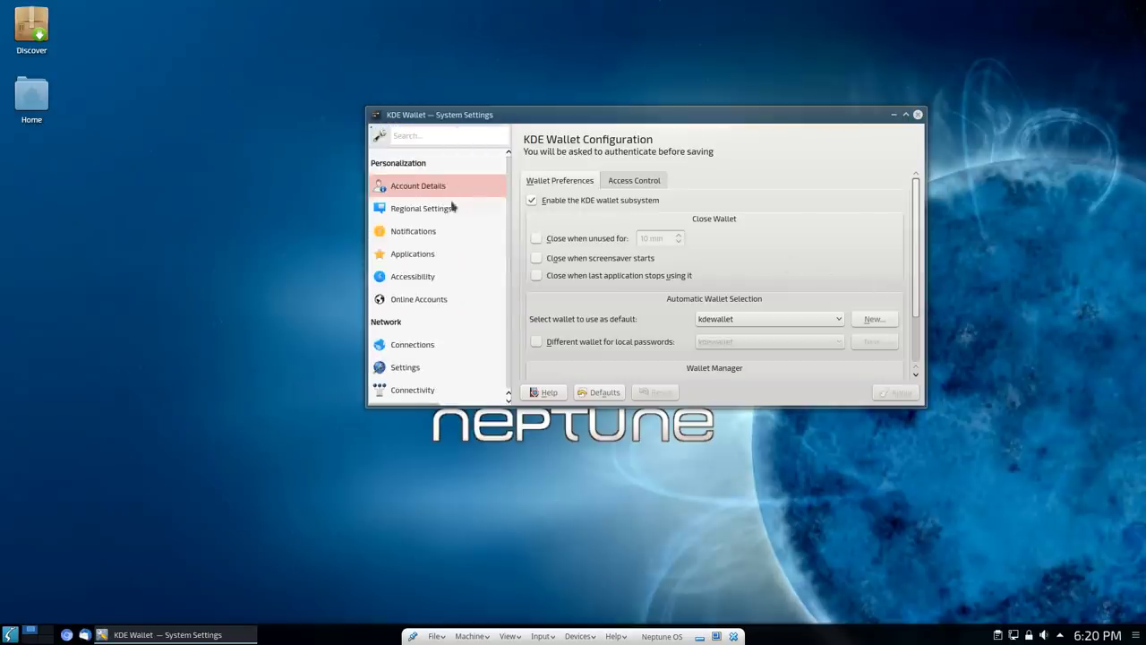
{"action": "scroll", "coordinate": [439, 248], "scroll_direction": "down", "scroll_amount": 1}
{"action": "left_click", "coordinate": [438, 251]}
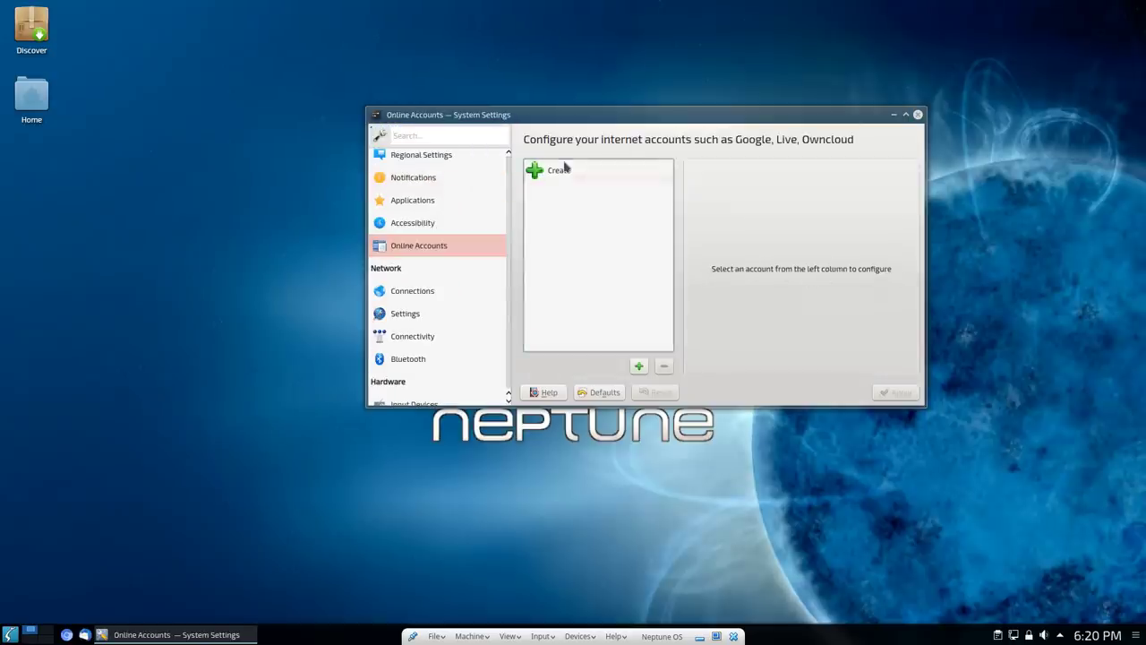
{"action": "left_click", "coordinate": [559, 171]}
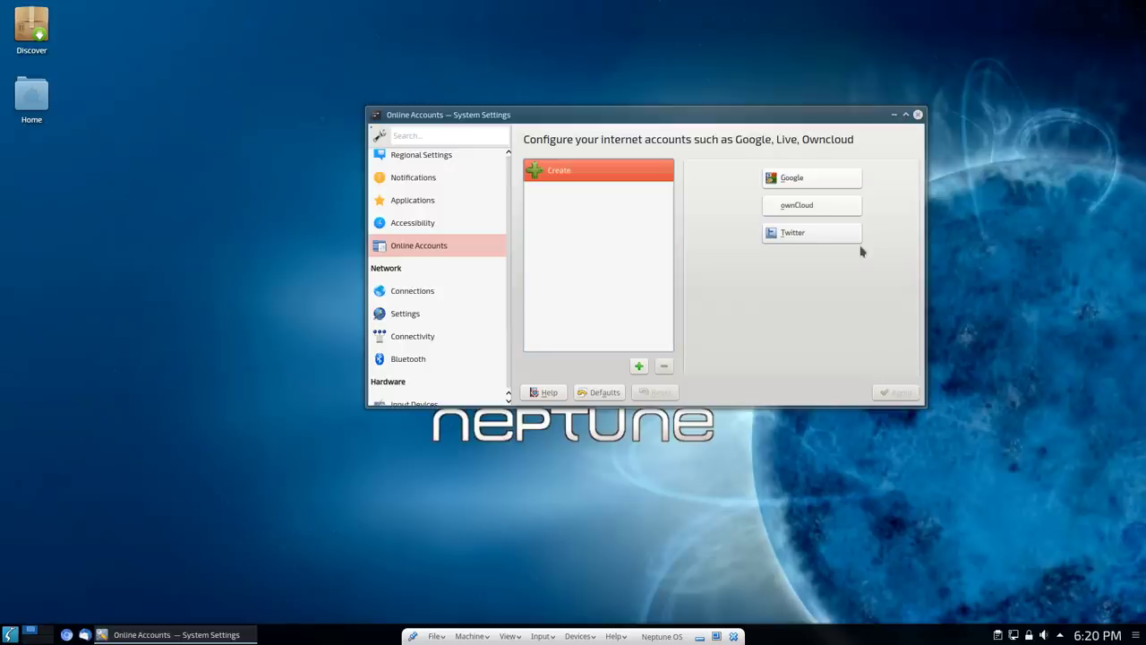
View the FLAC and MP3 encoder options of the audio CD settings under Multimedia, and close the system settings.
{"action": "scroll", "coordinate": [409, 317], "scroll_direction": "down", "scroll_amount": 5}
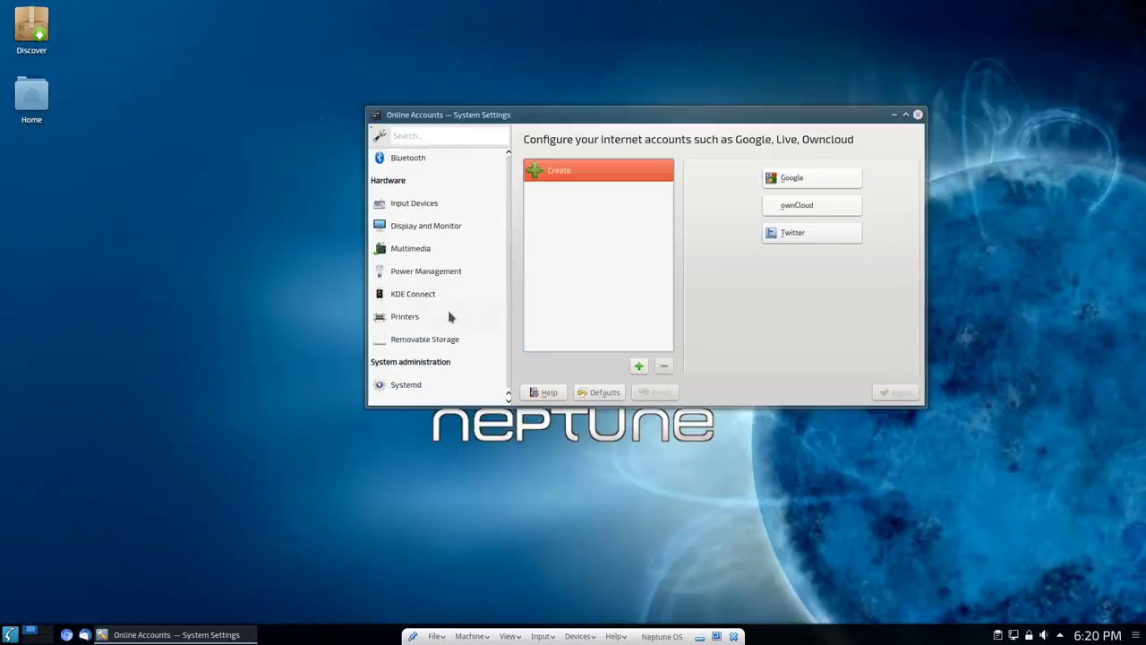
{"action": "left_click", "coordinate": [408, 250]}
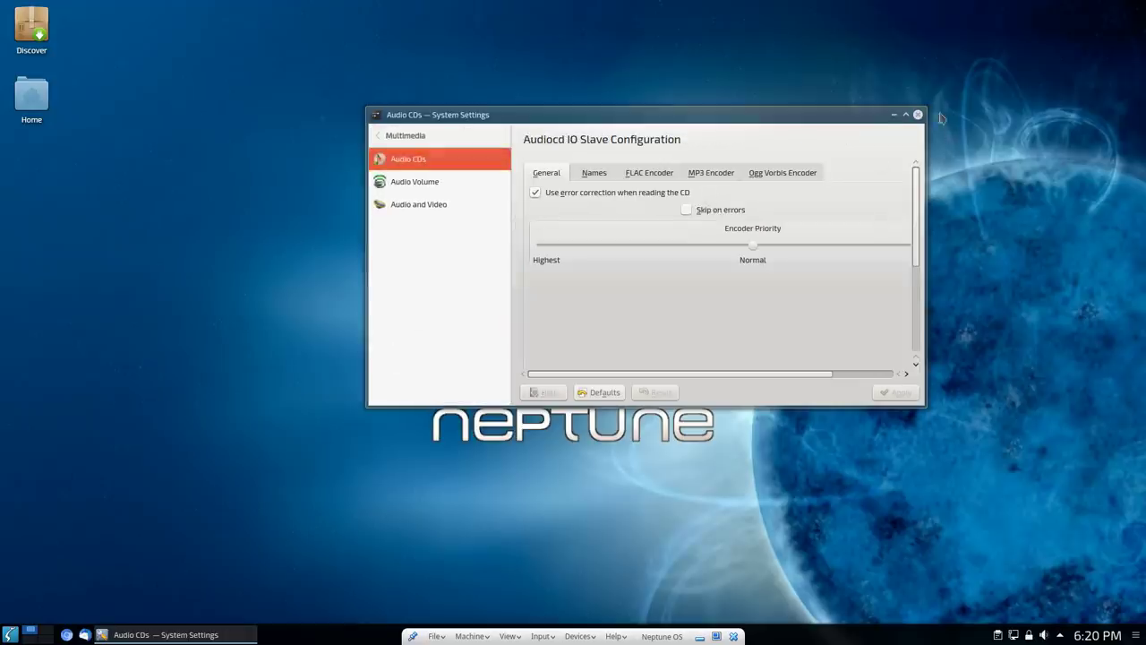
{"action": "left_click", "coordinate": [647, 174]}
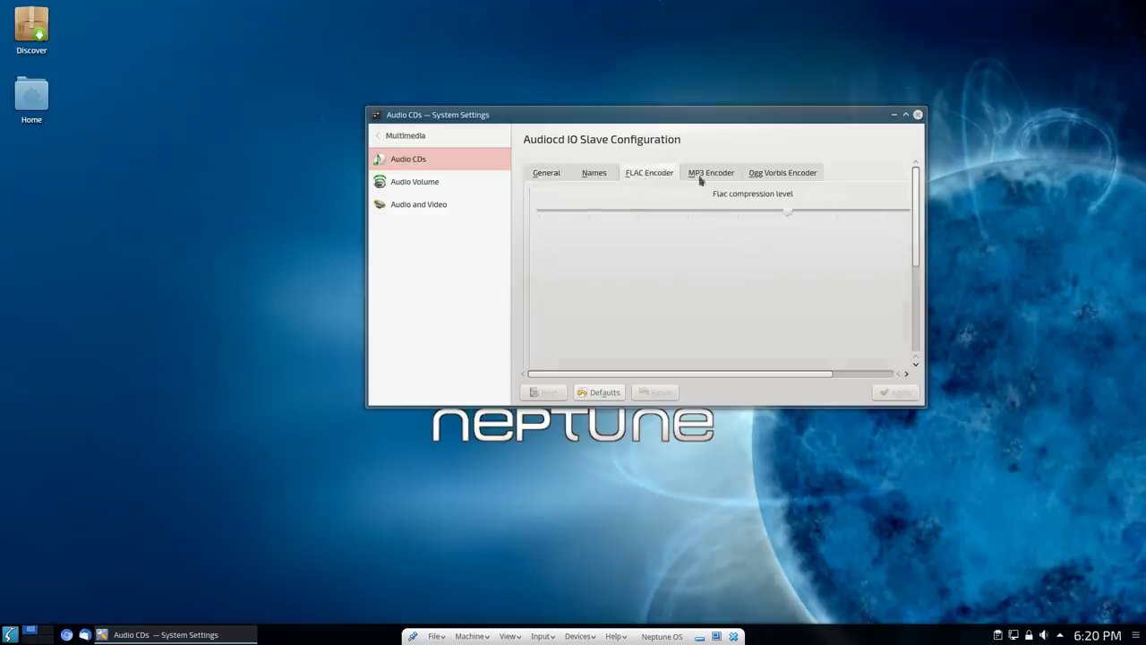
{"action": "left_click", "coordinate": [720, 174]}
{"action": "left_click", "coordinate": [918, 115]}
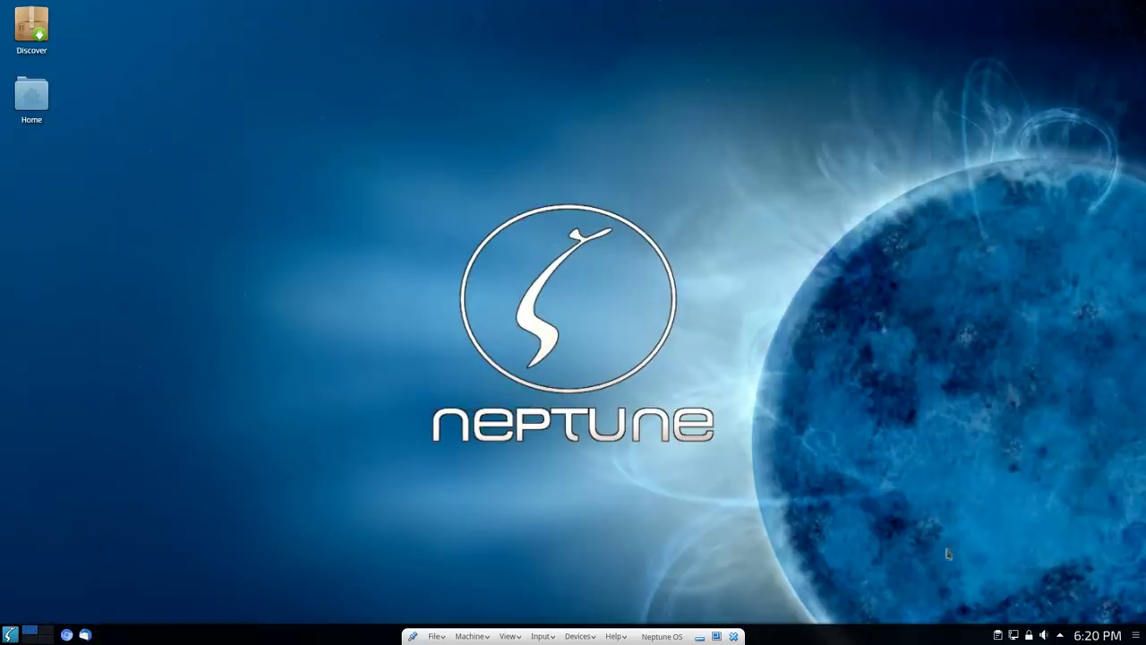
Browse the widgets that can be added to the panel and close the widget list.
{"action": "left_click", "coordinate": [1137, 635]}
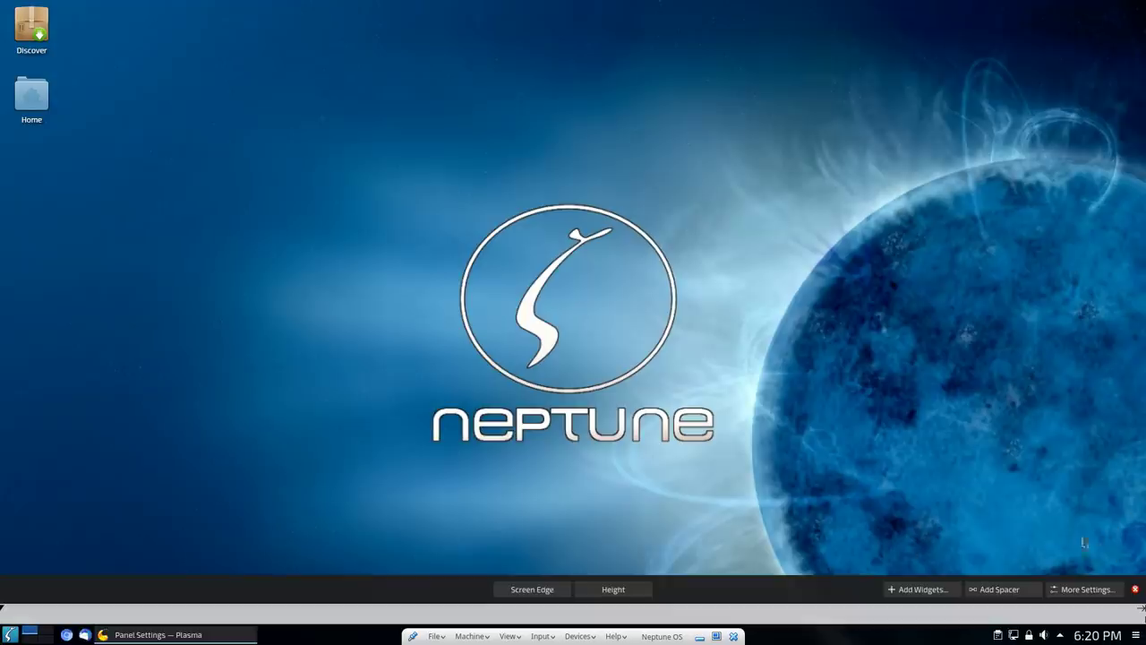
{"action": "left_click", "coordinate": [918, 589]}
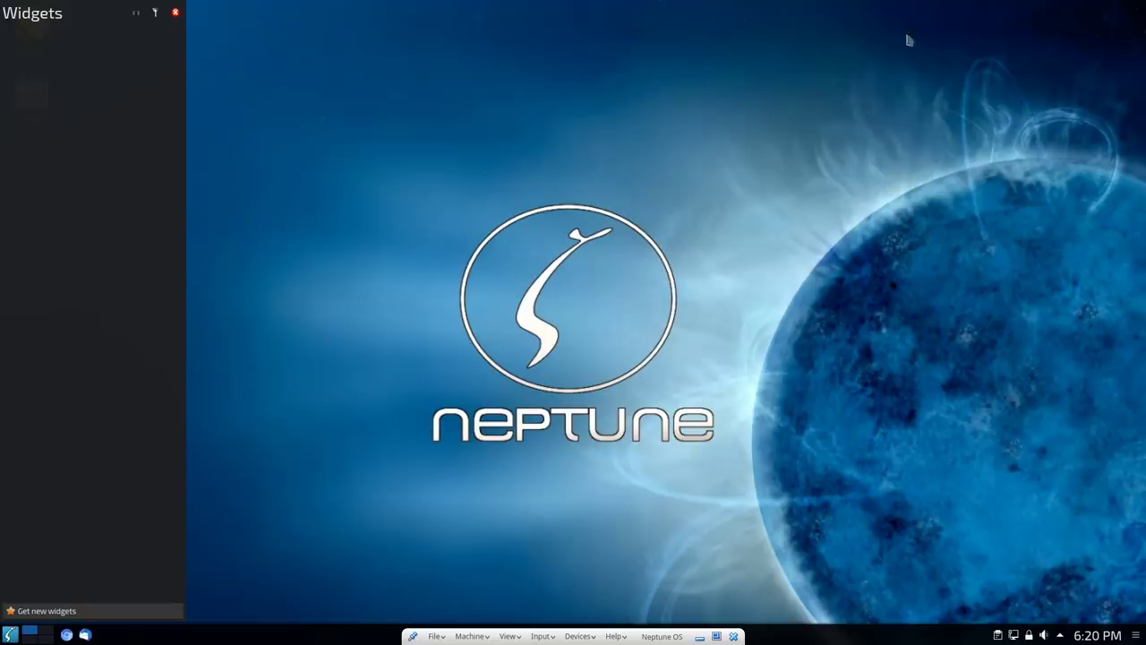
{"action": "scroll", "coordinate": [115, 148], "scroll_direction": "down", "scroll_amount": 4}
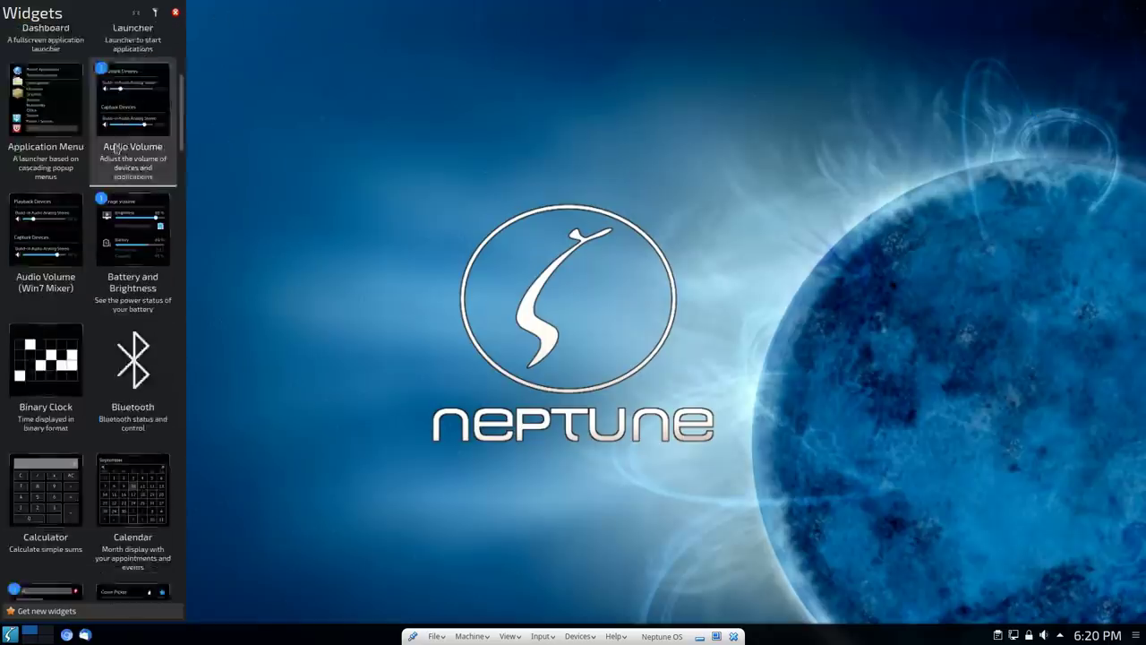
{"action": "scroll", "coordinate": [114, 147], "scroll_direction": "down", "scroll_amount": 3}
{"action": "scroll", "coordinate": [112, 174], "scroll_direction": "down", "scroll_amount": 2}
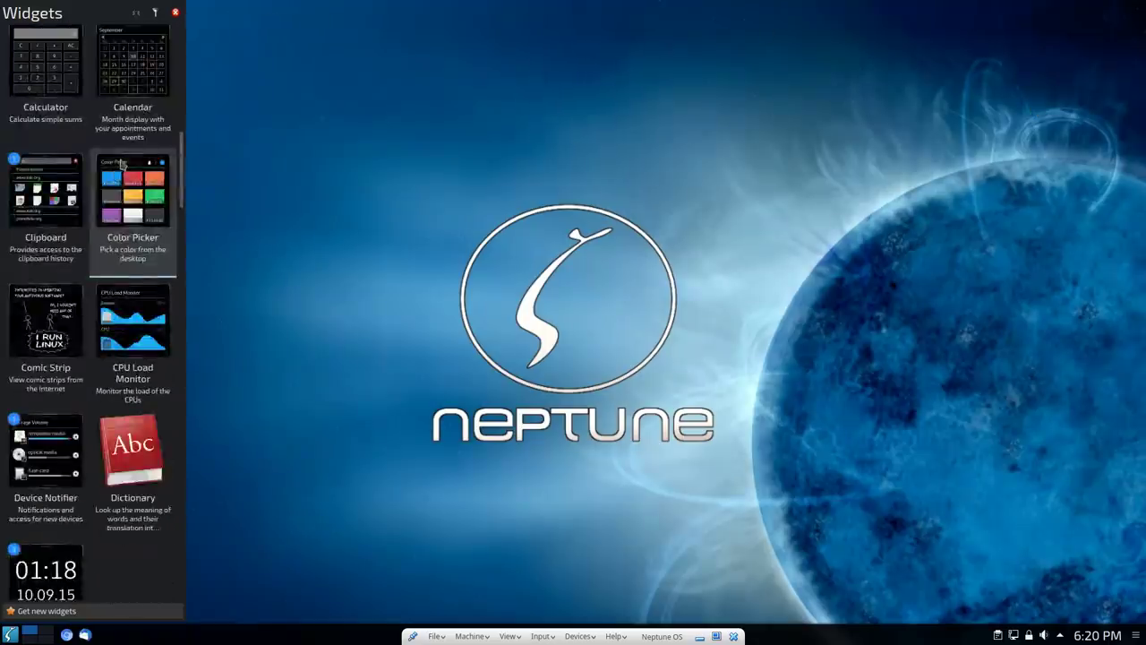
{"action": "left_click", "coordinate": [548, 265]}
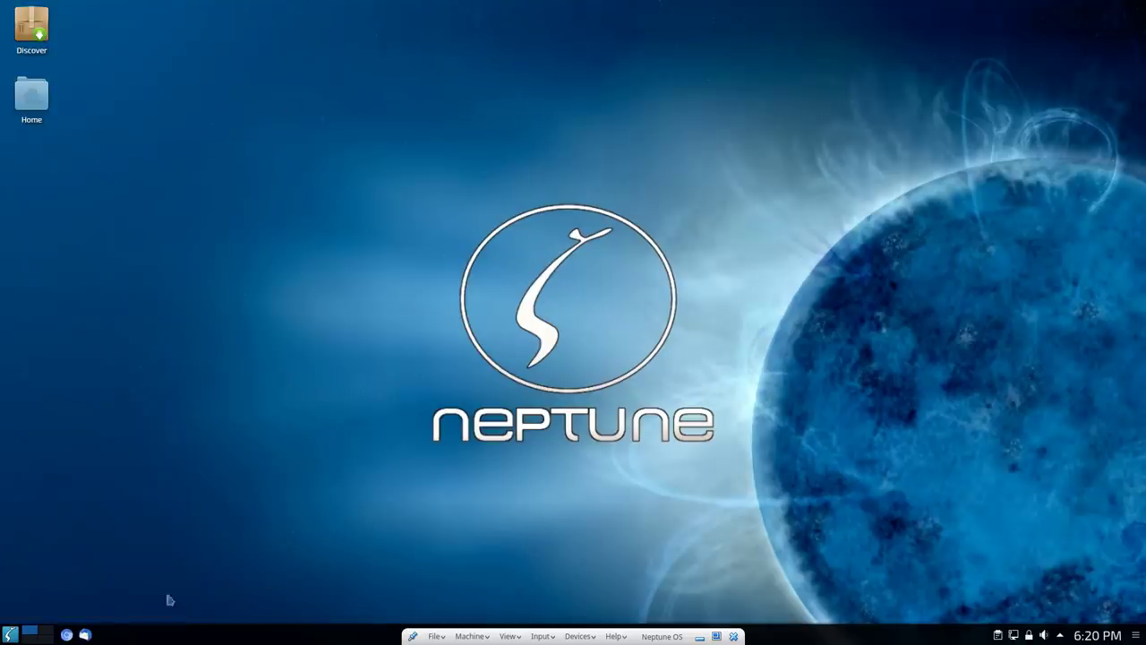
Replace the Excalibur Menu in the panel with the Application Launcher alternative, cancelling any logout request.
{"action": "left_click", "coordinate": [10, 634]}
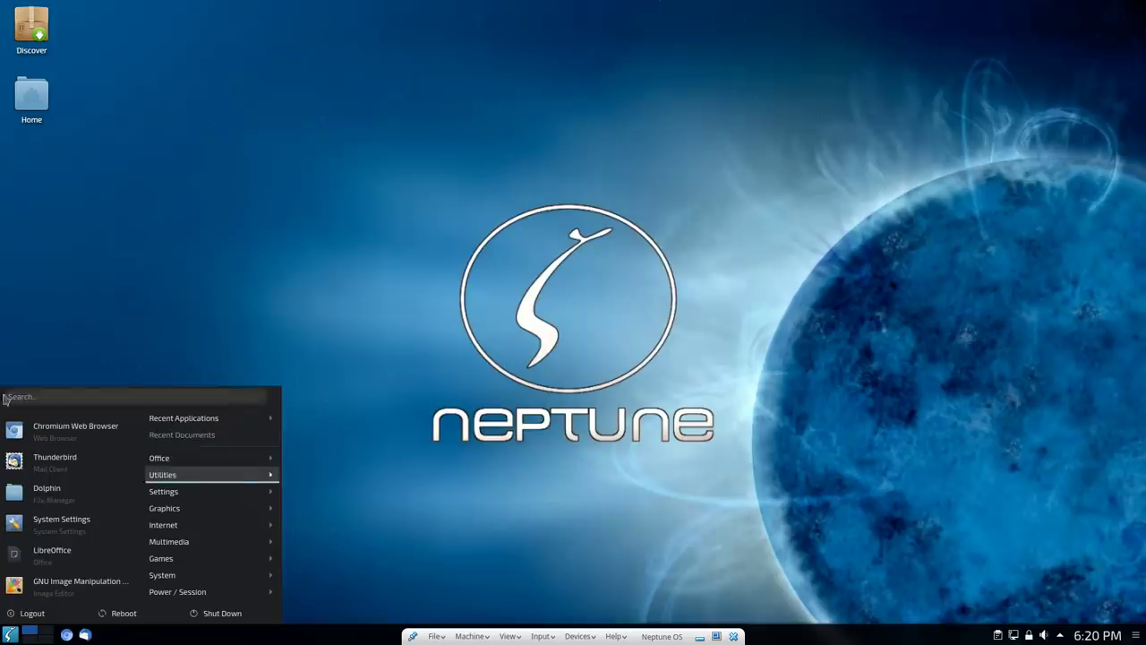
{"action": "right_click", "coordinate": [11, 636]}
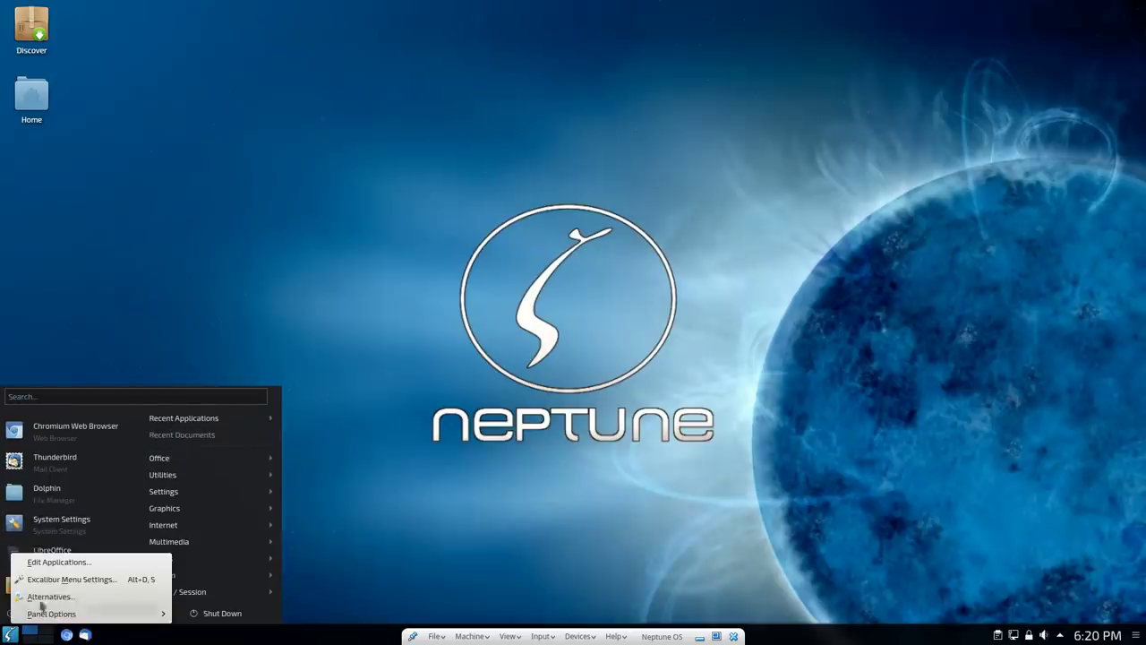
{"action": "left_click", "coordinate": [45, 596]}
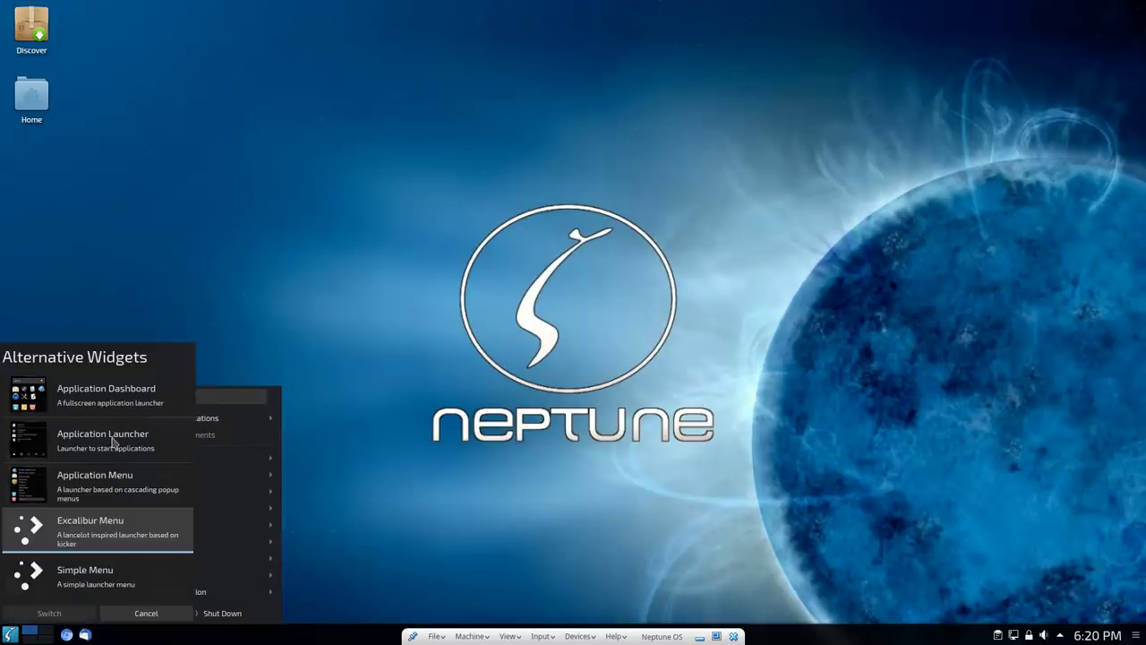
{"action": "left_click", "coordinate": [114, 441]}
{"action": "left_click", "coordinate": [65, 613]}
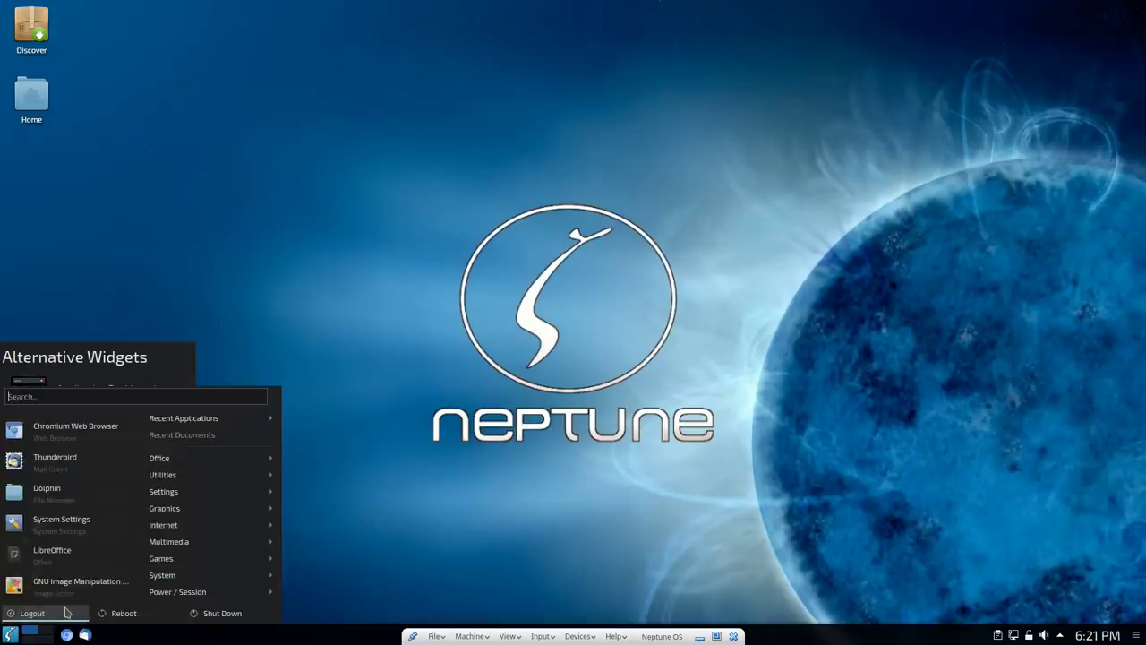
{"action": "key", "text": "ctrl+alt+Delete"}
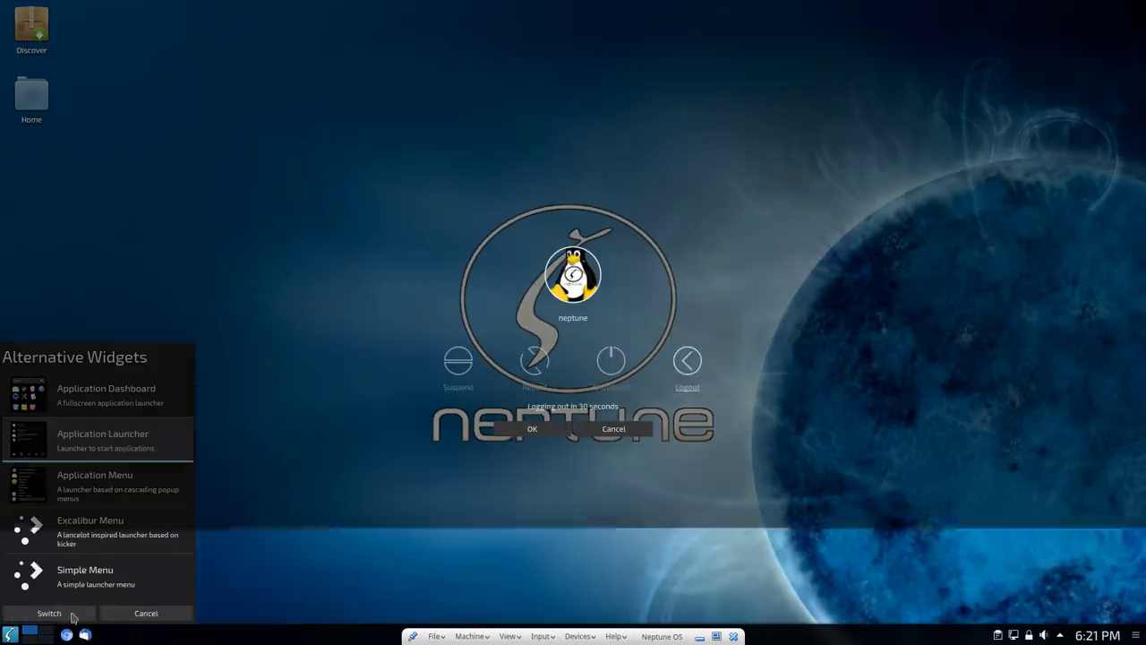
{"action": "left_click", "coordinate": [614, 429]}
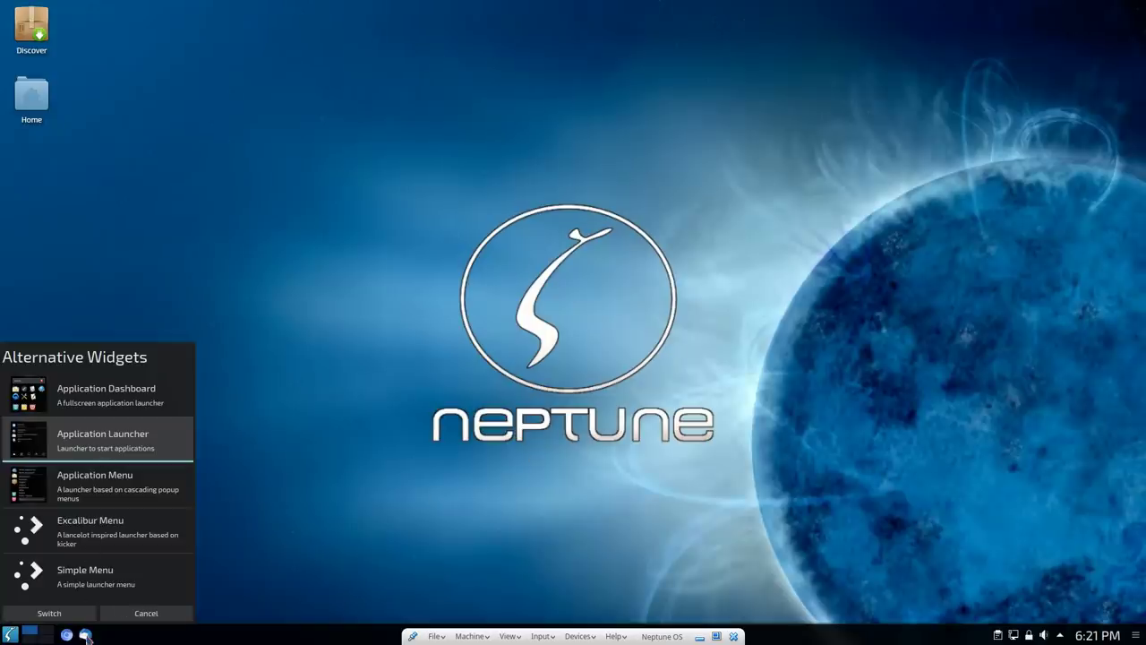
{"action": "left_click", "coordinate": [79, 616]}
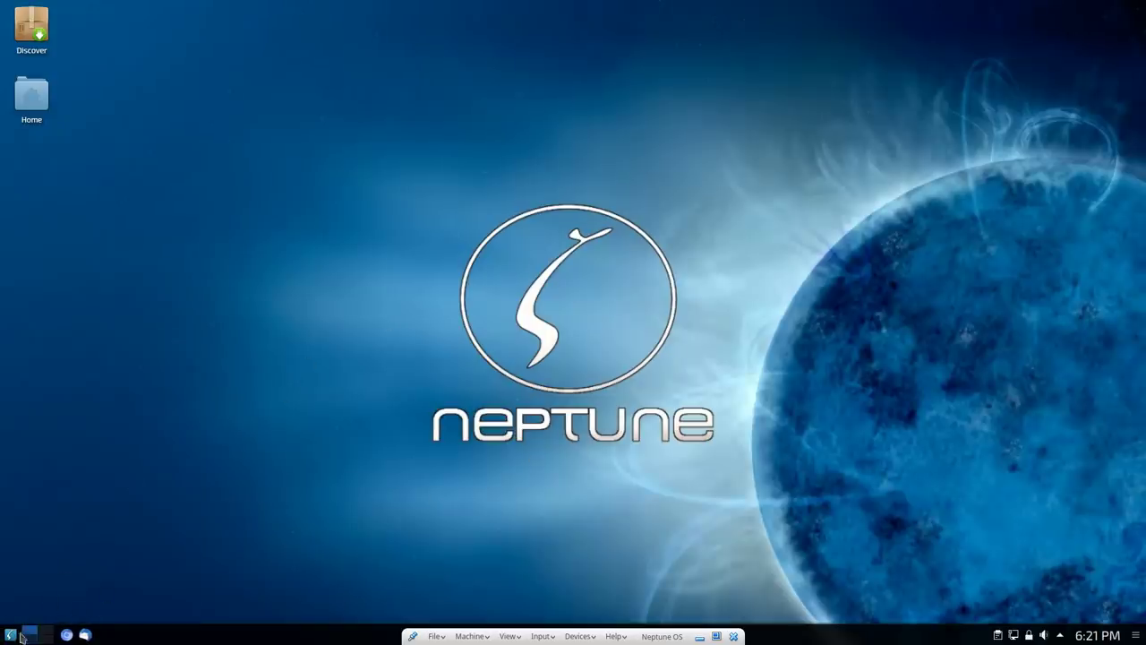
View the favorites, history and leave sections of the Application Launcher.
{"action": "left_click", "coordinate": [10, 635]}
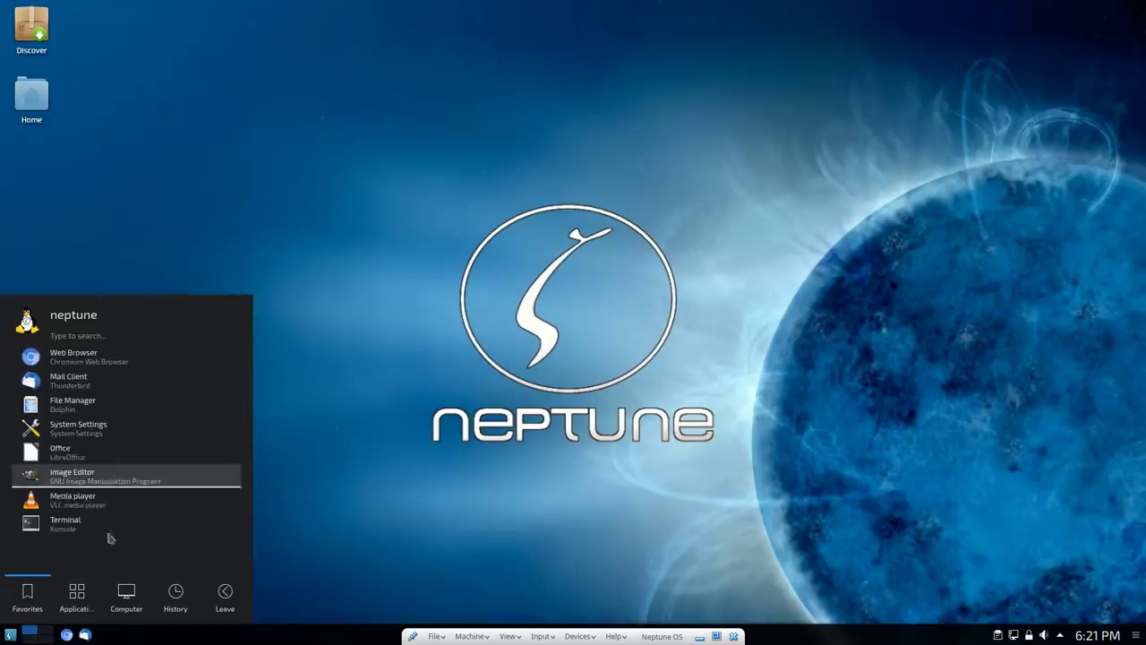
{"action": "mouse_move", "coordinate": [173, 595]}
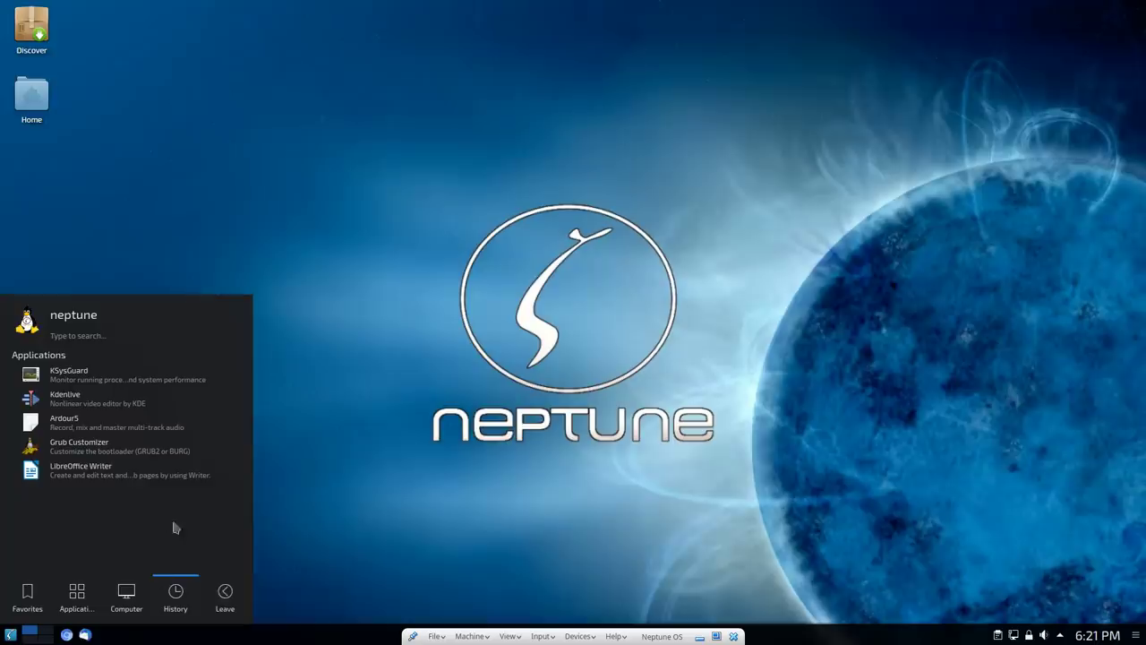
{"action": "mouse_move", "coordinate": [220, 606]}
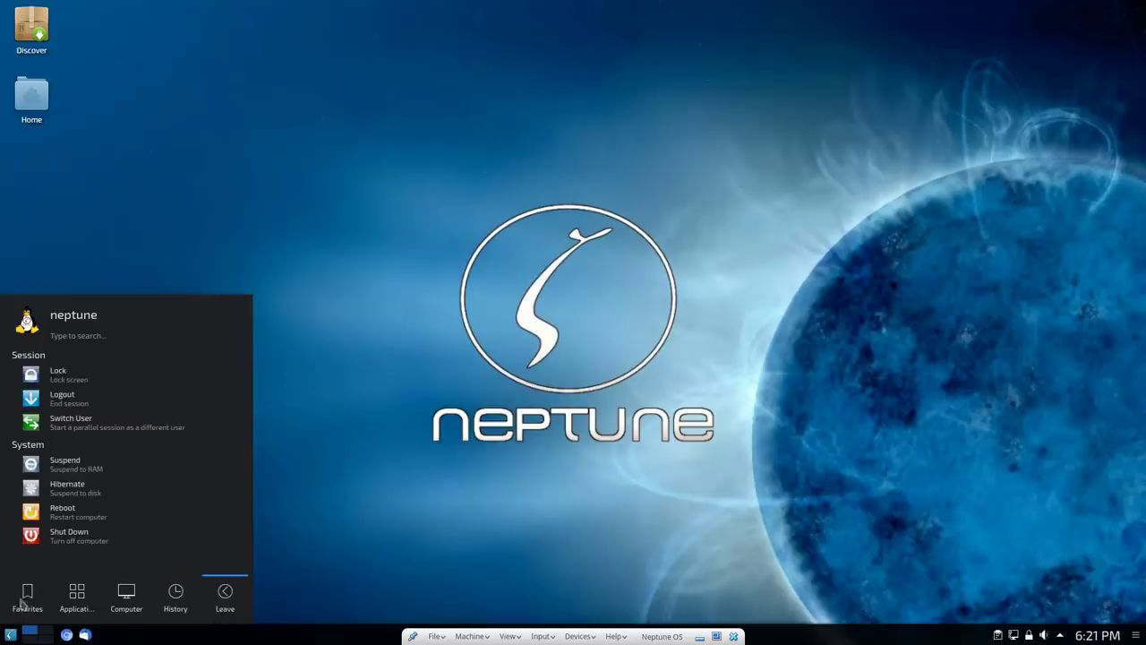
Switch the panel's launcher to the Simple Menu alternative.
{"action": "right_click", "coordinate": [11, 634]}
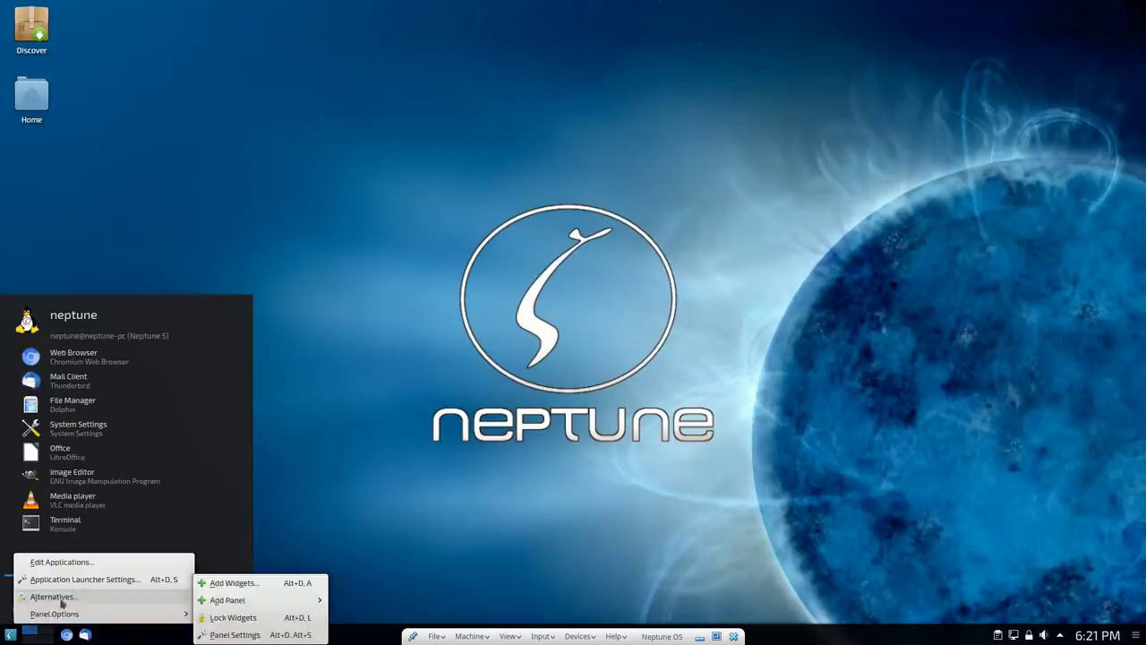
{"action": "left_click", "coordinate": [53, 596]}
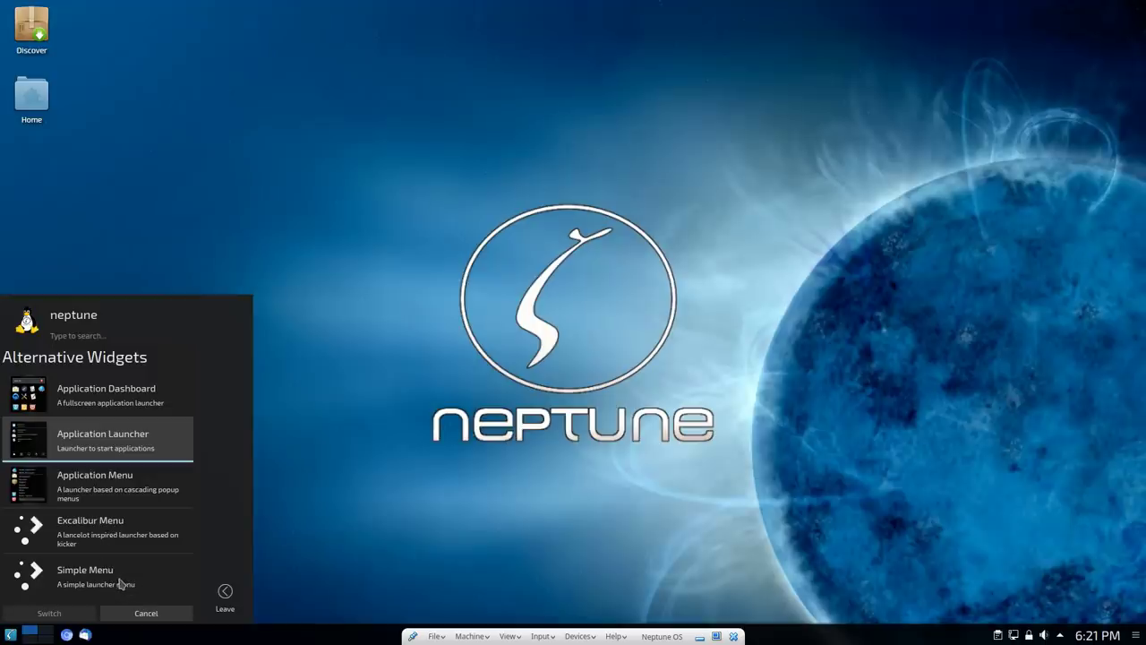
{"action": "left_click", "coordinate": [119, 584]}
{"action": "left_click", "coordinate": [76, 616]}
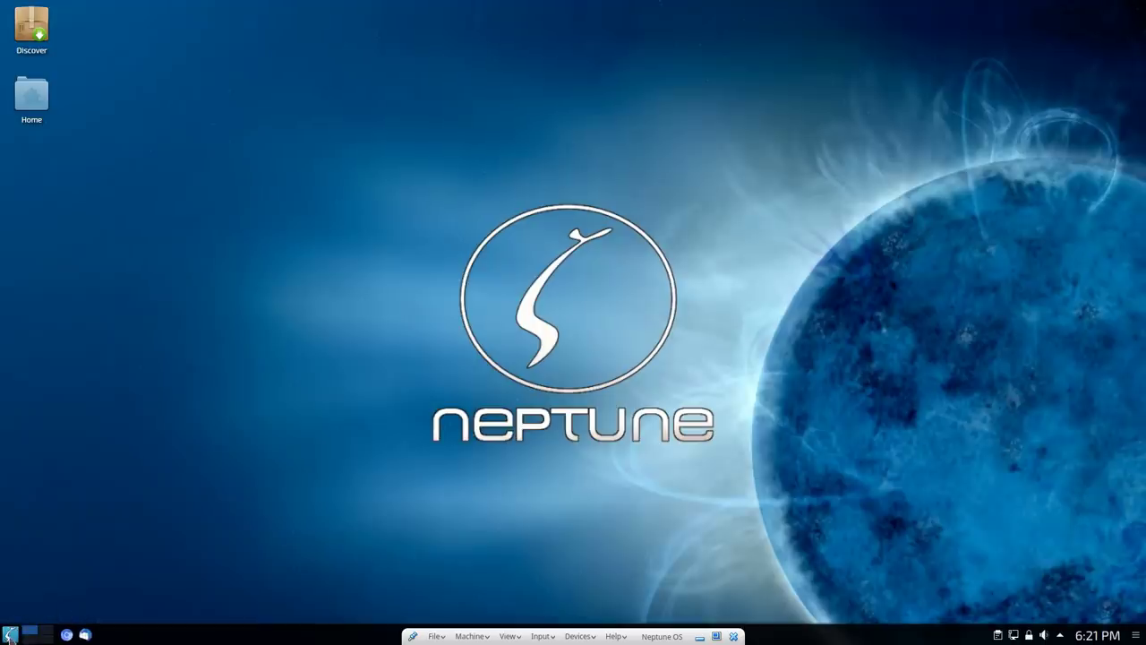
Browse the pages of the application grid in the Simple Menu launcher.
{"action": "left_click", "coordinate": [12, 632]}
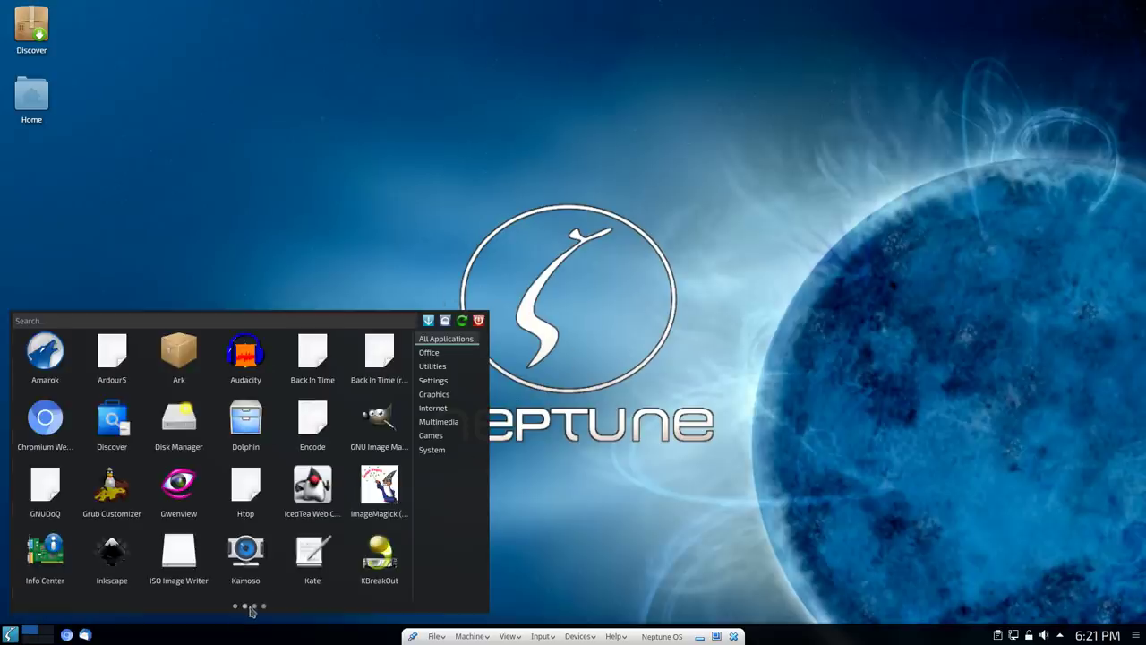
{"action": "scroll", "coordinate": [259, 609], "scroll_direction": "down", "scroll_amount": 1}
{"action": "scroll", "coordinate": [256, 609], "scroll_direction": "down", "scroll_amount": 1}
{"action": "scroll", "coordinate": [234, 612], "scroll_direction": "up", "scroll_amount": 2}
{"action": "left_click", "coordinate": [243, 607]}
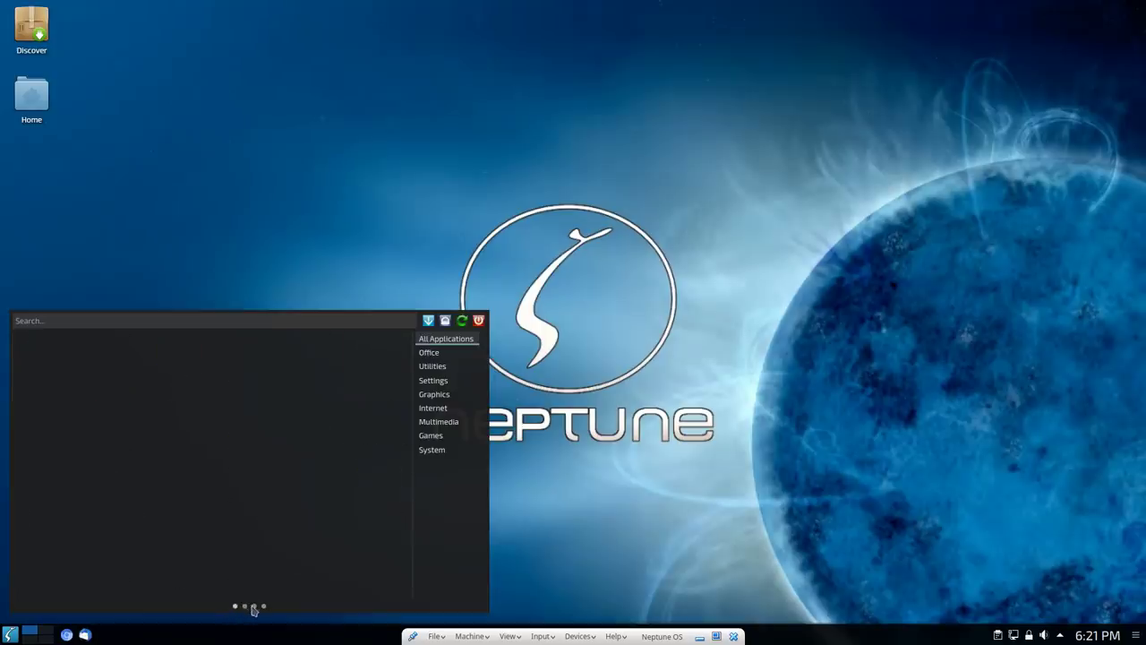
Switch the panel's launcher from Simple Menu back to Application Launcher, then open it to check and close it.
{"action": "right_click", "coordinate": [11, 634]}
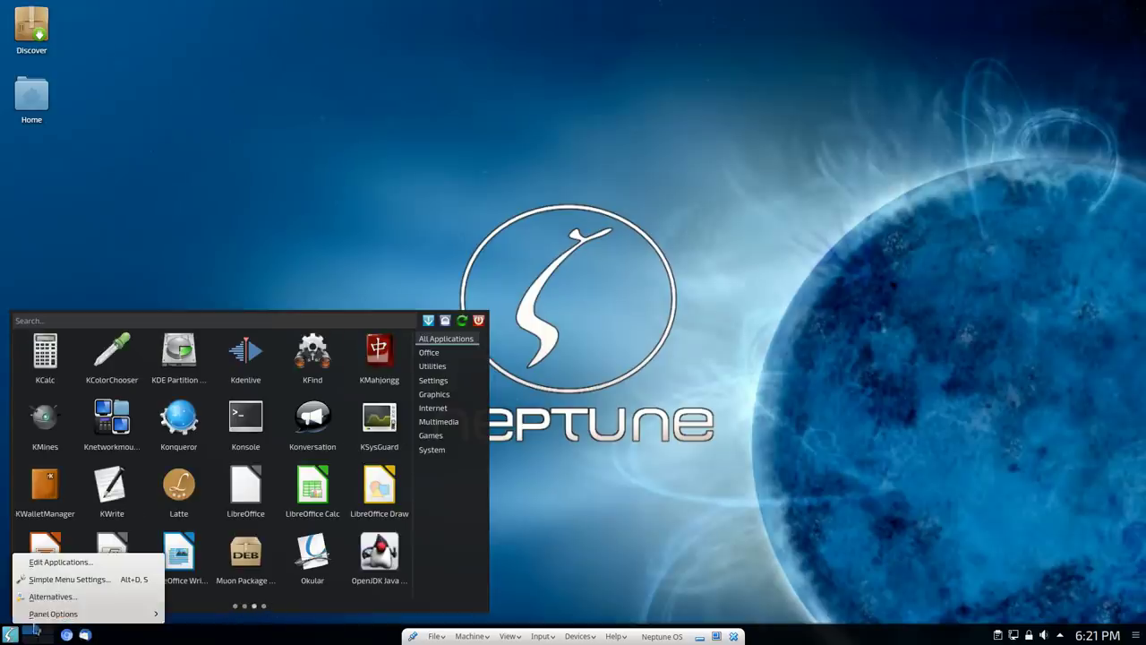
{"action": "left_click", "coordinate": [52, 596]}
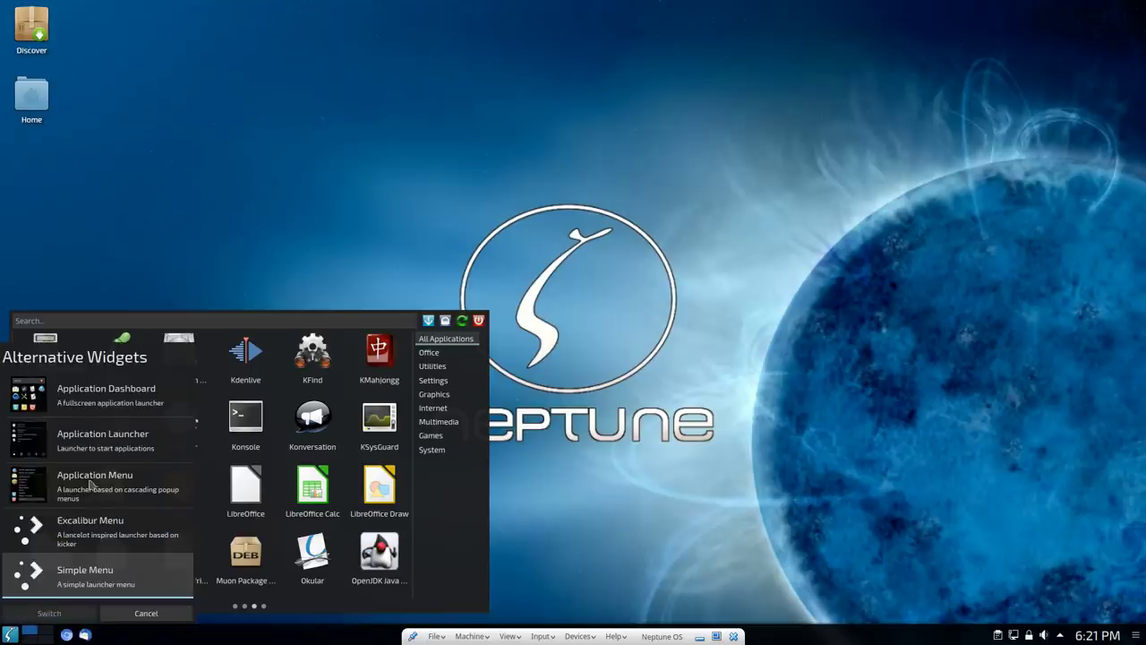
{"action": "left_click", "coordinate": [112, 450]}
{"action": "left_click", "coordinate": [77, 616]}
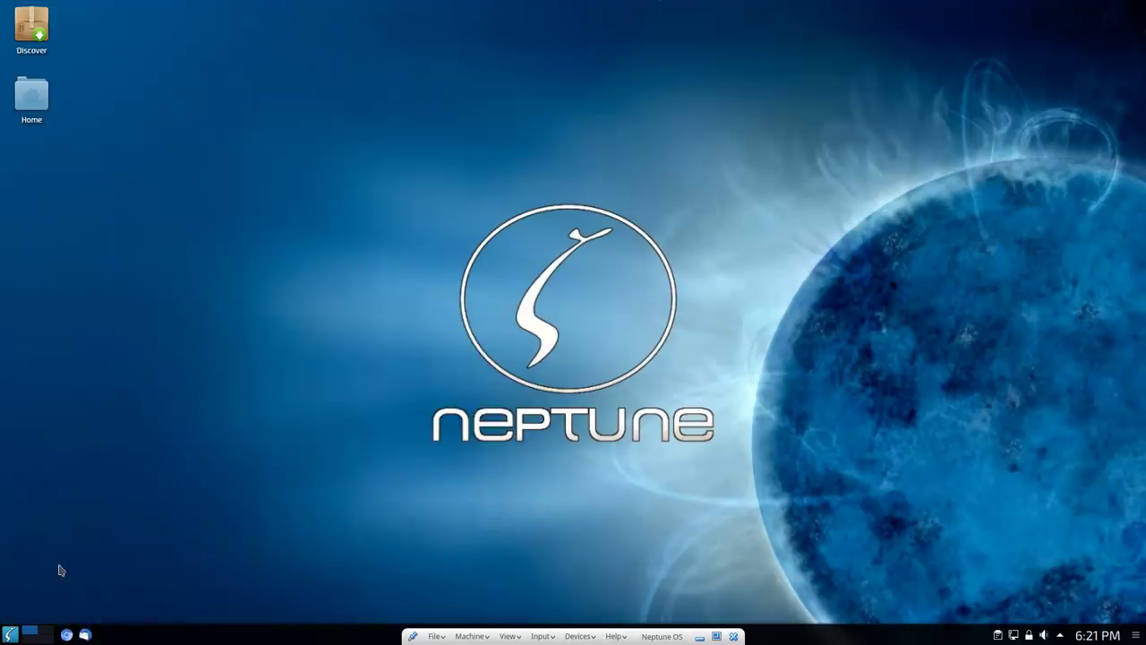
{"action": "left_click", "coordinate": [11, 635]}
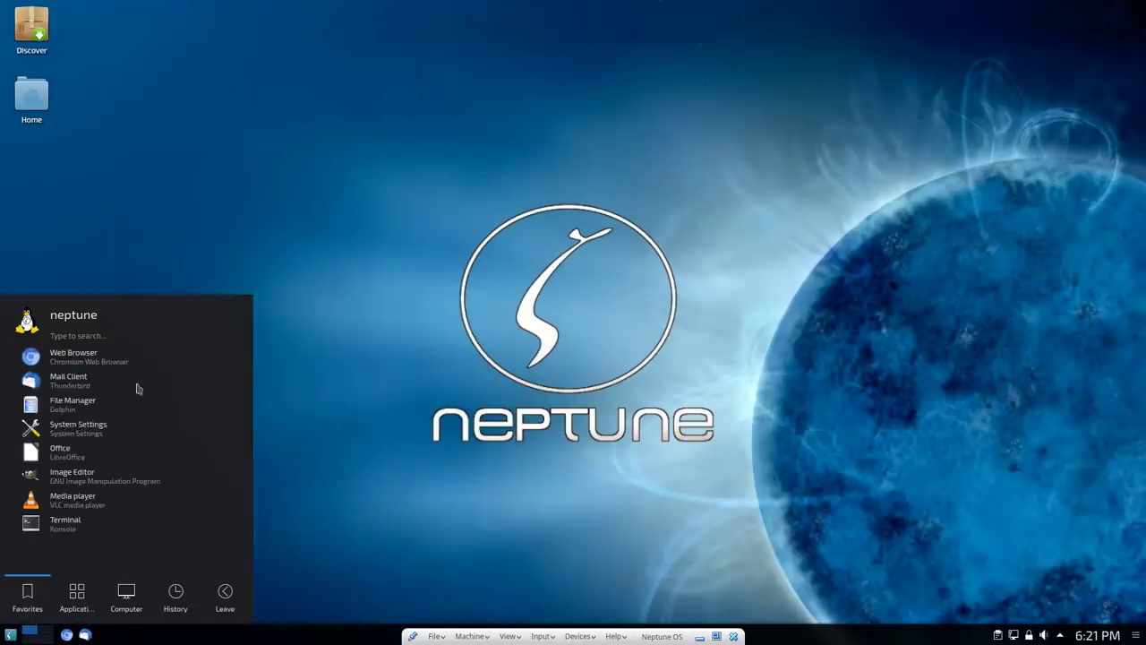
{"action": "left_click", "coordinate": [580, 438]}
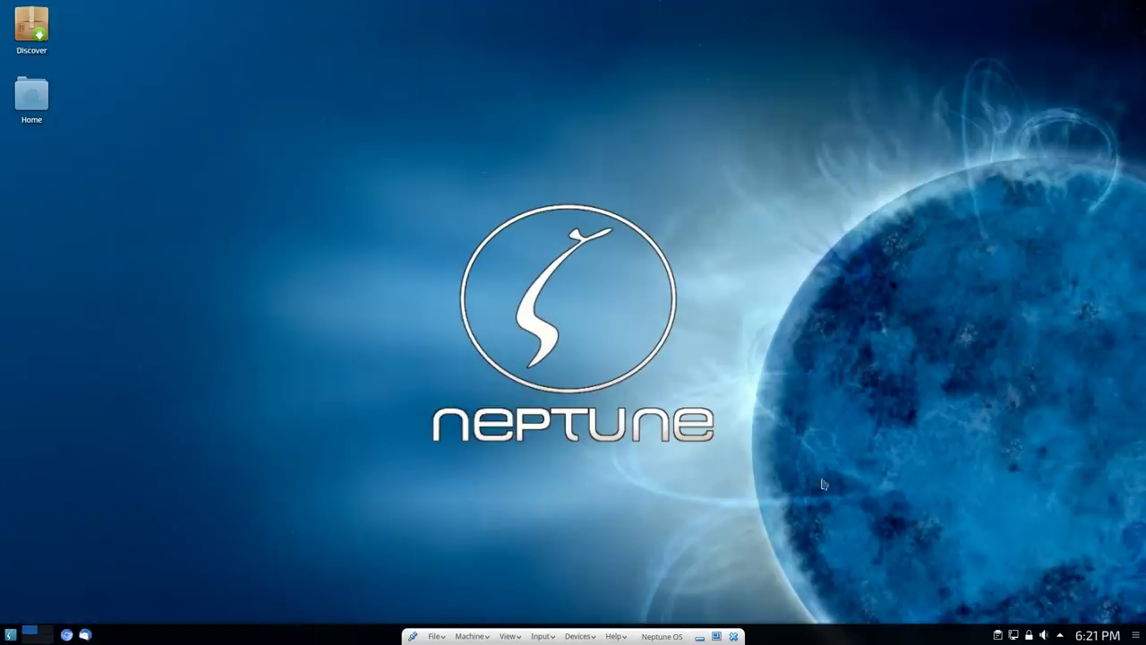
Browse the available desktop widgets and add the Minimize all Windows widget to the far end of the panel.
{"action": "left_click", "coordinate": [1135, 635]}
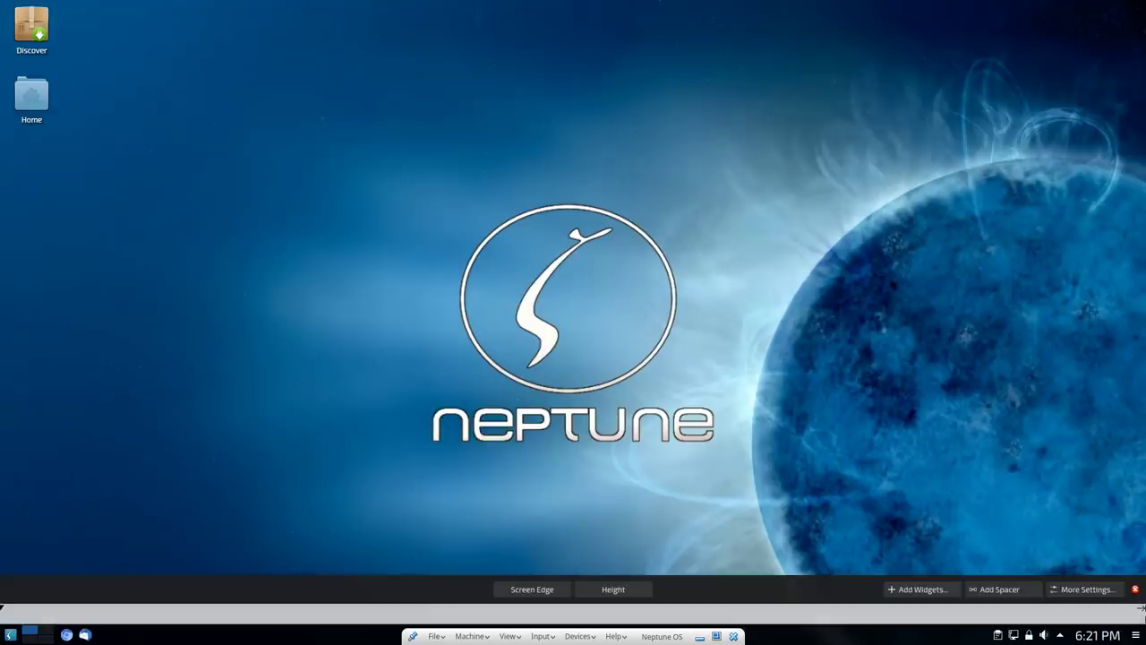
{"action": "right_click", "coordinate": [722, 265]}
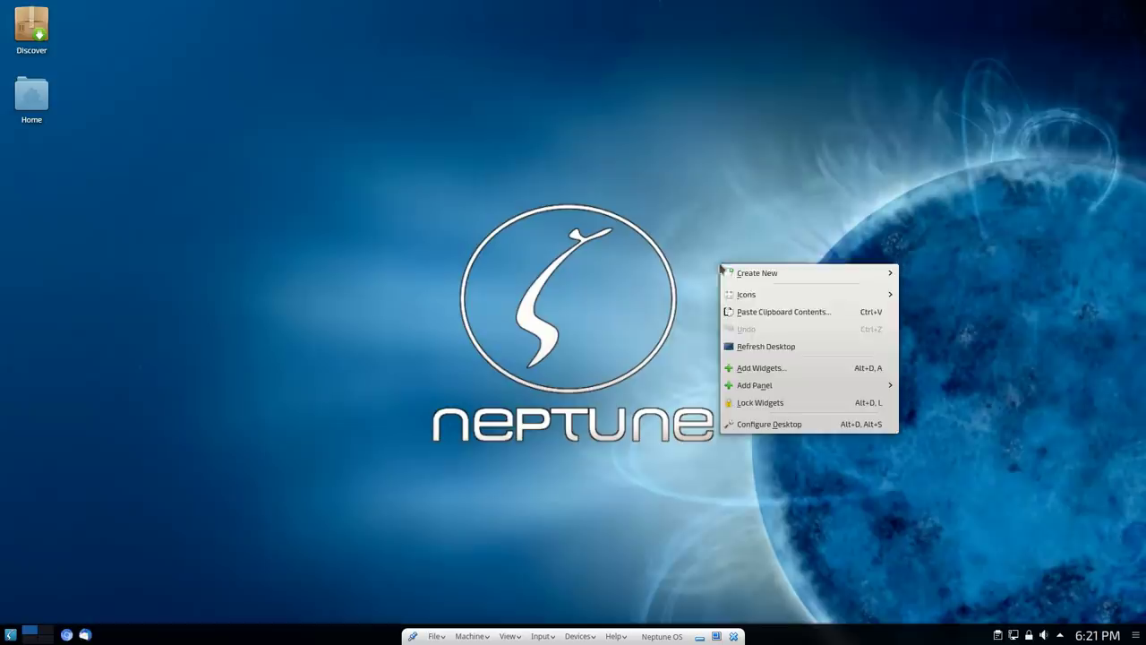
{"action": "left_click", "coordinate": [800, 375]}
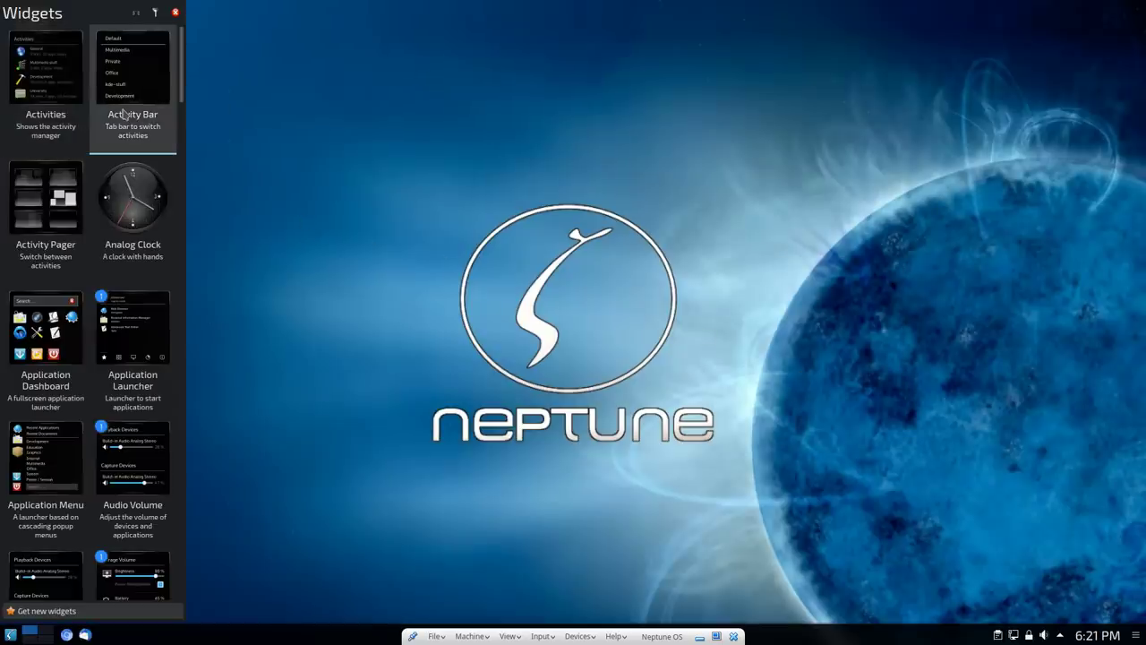
{"action": "scroll", "coordinate": [125, 309], "scroll_direction": "down", "scroll_amount": 2}
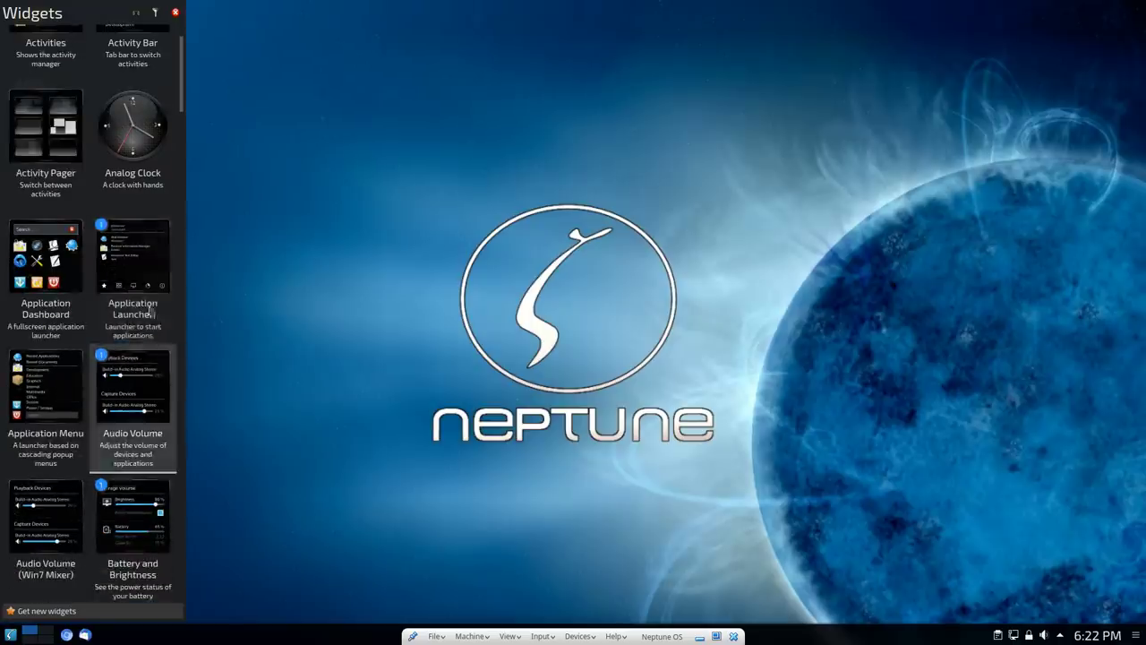
{"action": "scroll", "coordinate": [61, 337], "scroll_direction": "down", "scroll_amount": 3}
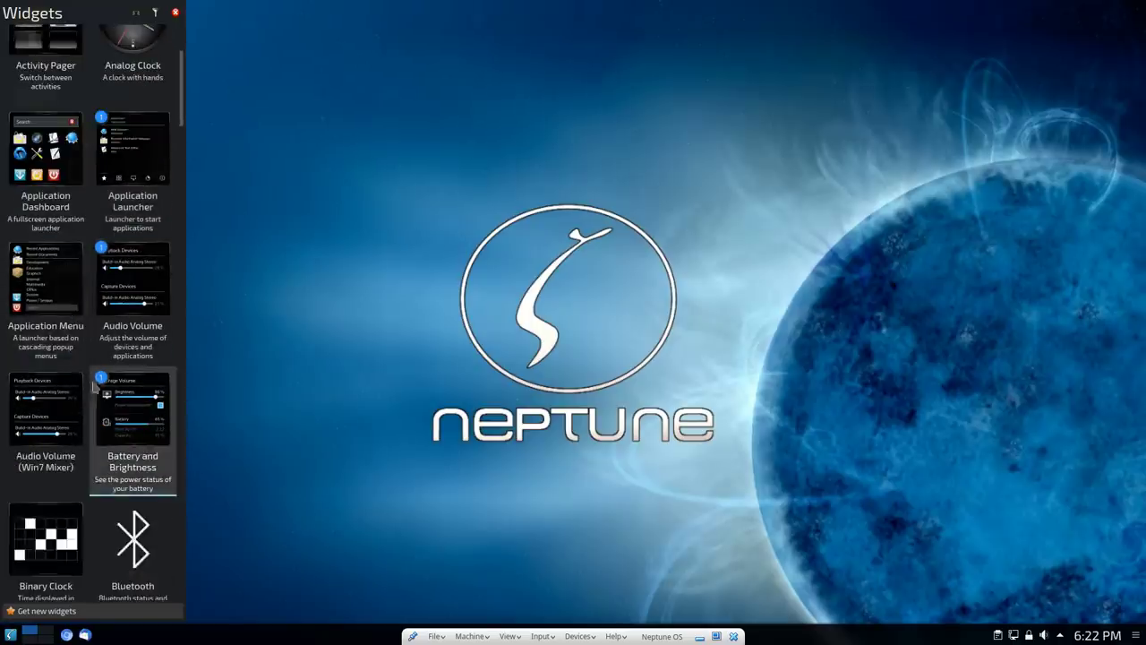
{"action": "scroll", "coordinate": [138, 500], "scroll_direction": "down", "scroll_amount": 1}
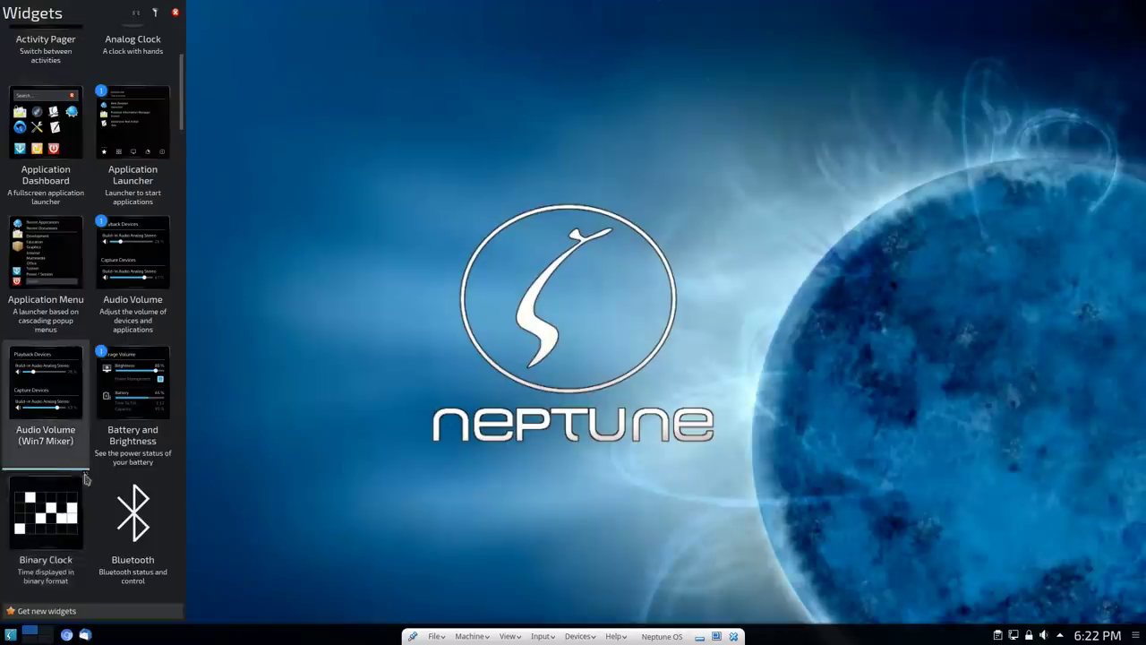
{"action": "scroll", "coordinate": [95, 463], "scroll_direction": "down", "scroll_amount": 1}
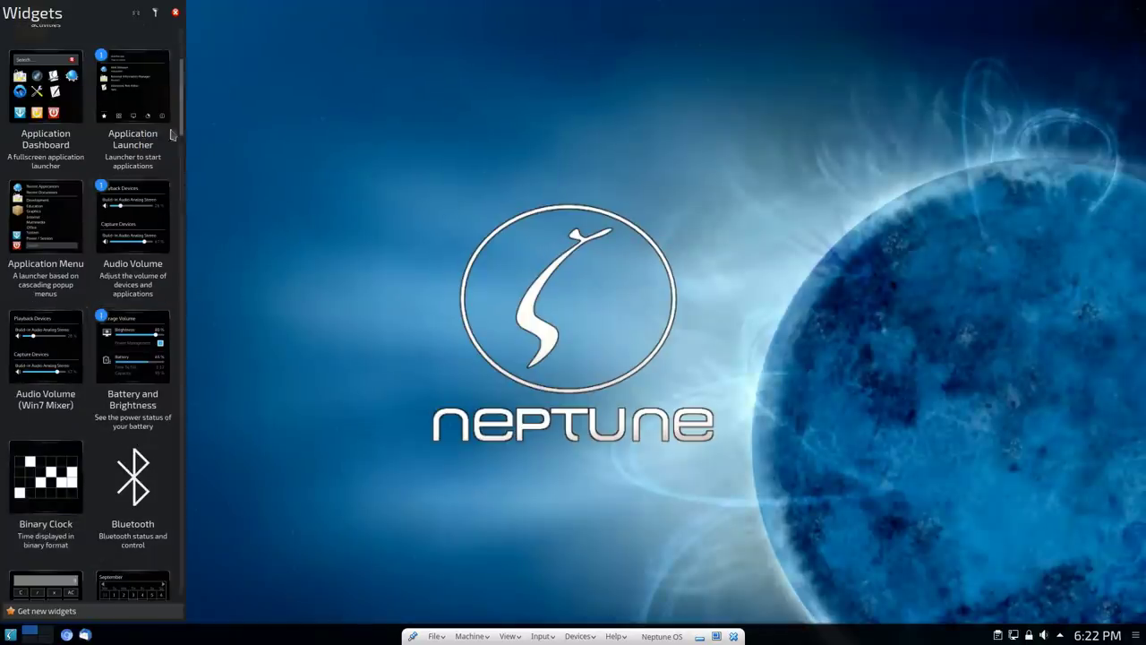
{"action": "left_click_drag", "start_coordinate": [182, 119], "coordinate": [226, 417]}
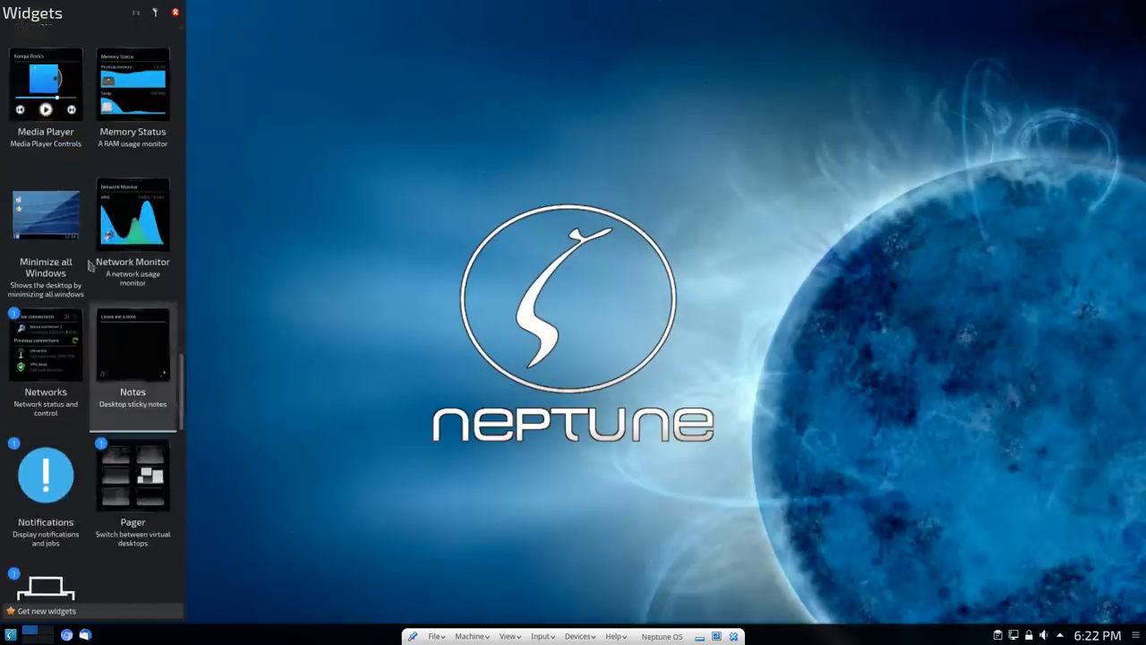
{"action": "left_click", "coordinate": [434, 288]}
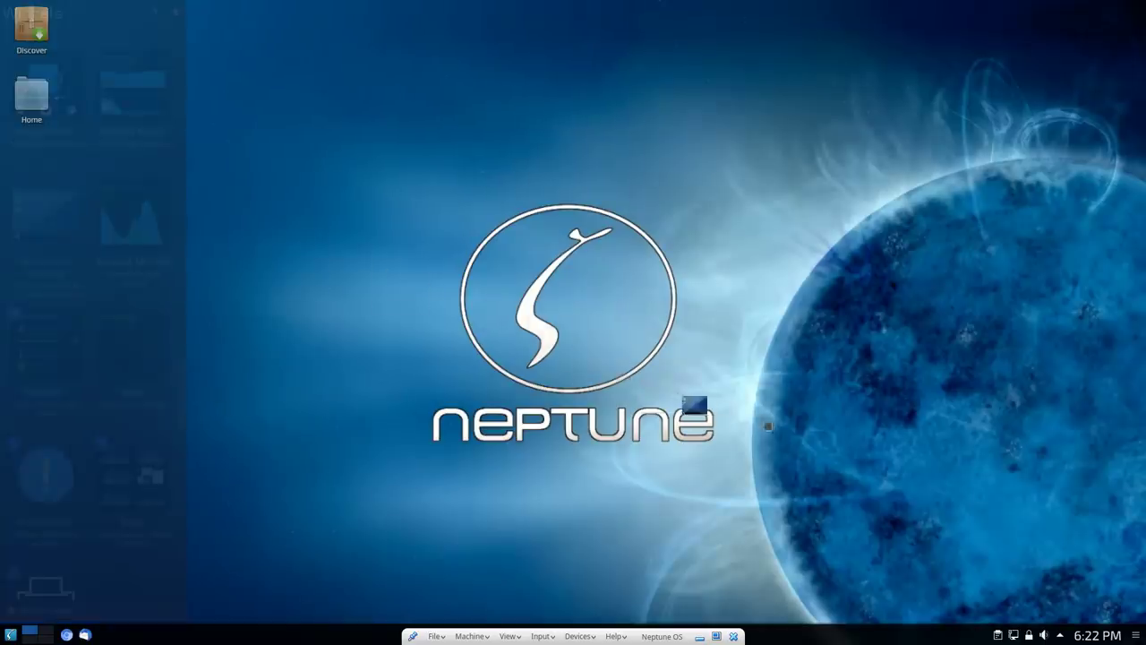
{"action": "left_click_drag", "start_coordinate": [1124, 641], "coordinate": [1119, 636]}
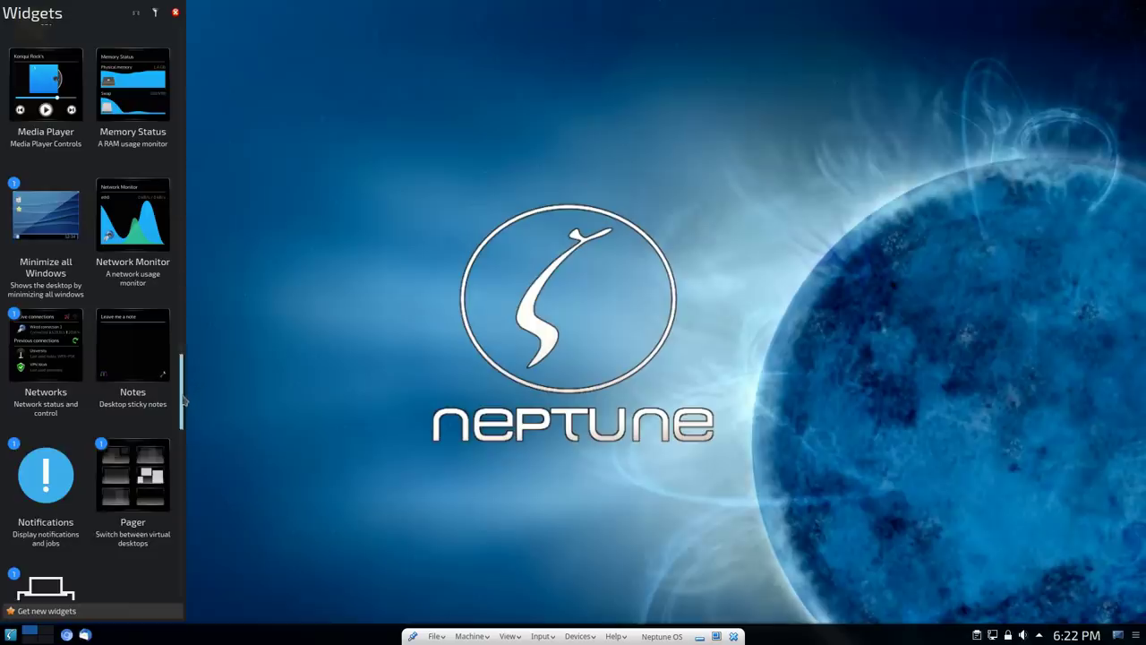
Add the Weather Forecast widget to the desktop over the planet and close the widget list.
{"action": "left_click_drag", "start_coordinate": [183, 400], "coordinate": [185, 556]}
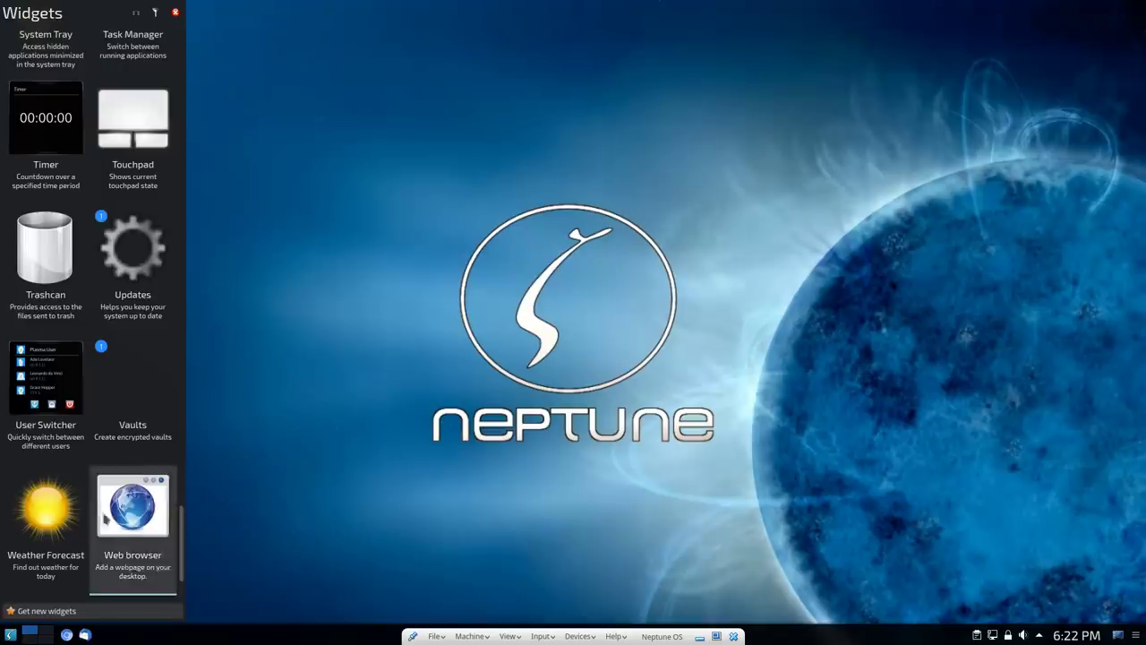
{"action": "key", "text": "Escape"}
{"action": "left_click_drag", "start_coordinate": [1110, 36], "coordinate": [1013, 192]}
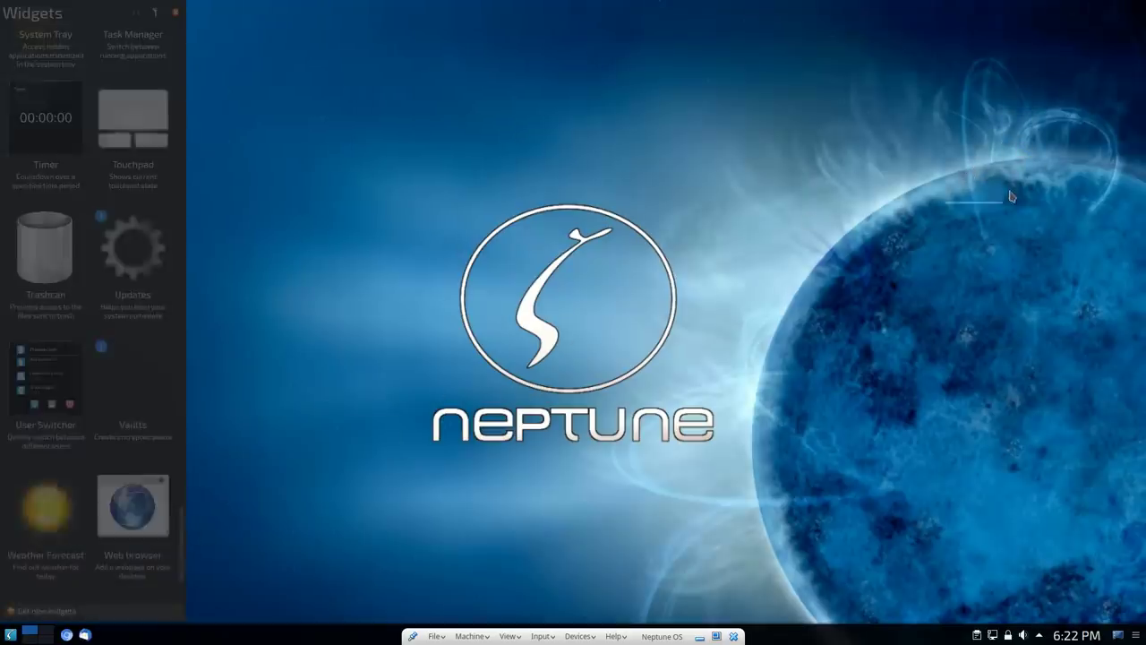
{"action": "left_click", "coordinate": [176, 15]}
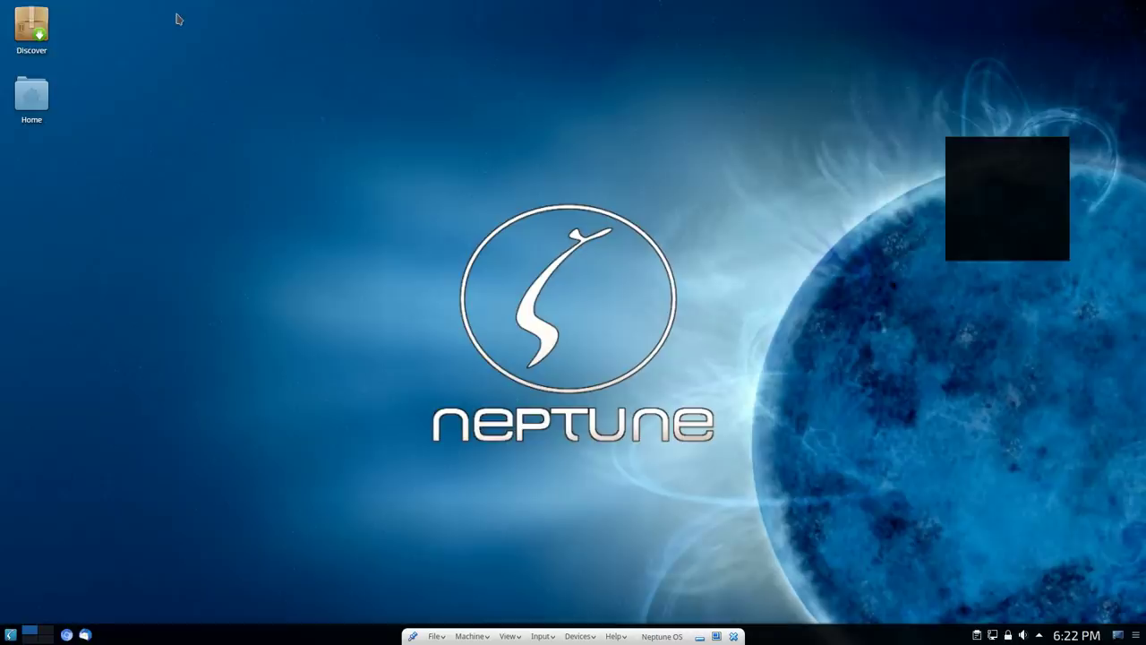
{"action": "right_click", "coordinate": [1029, 186]}
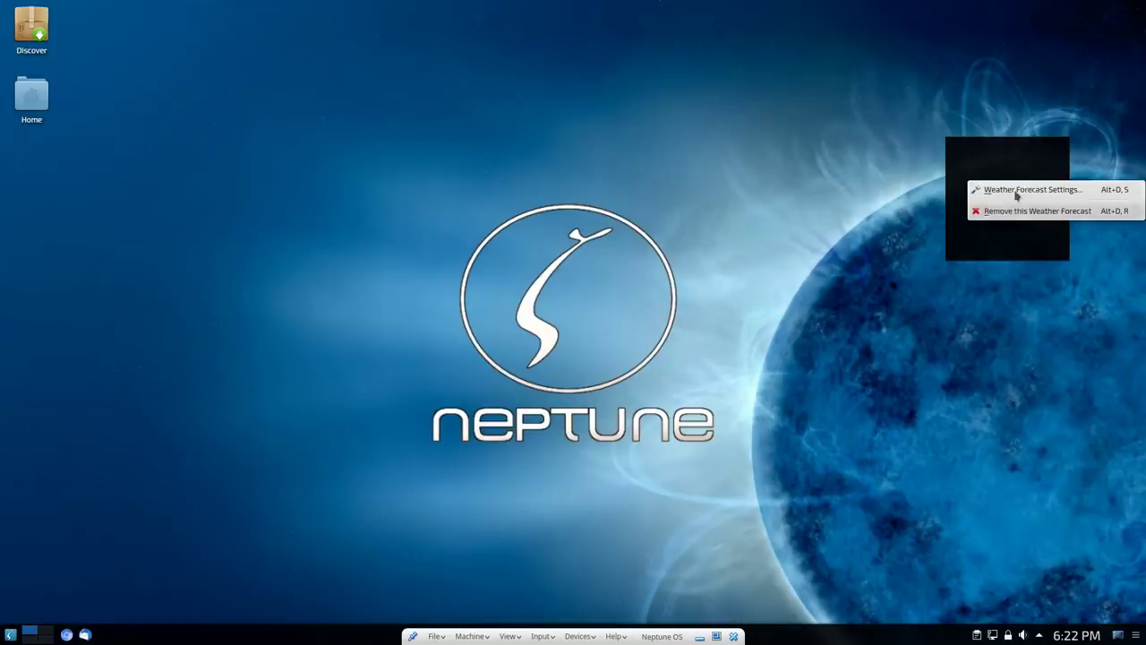
{"action": "left_click", "coordinate": [1009, 192]}
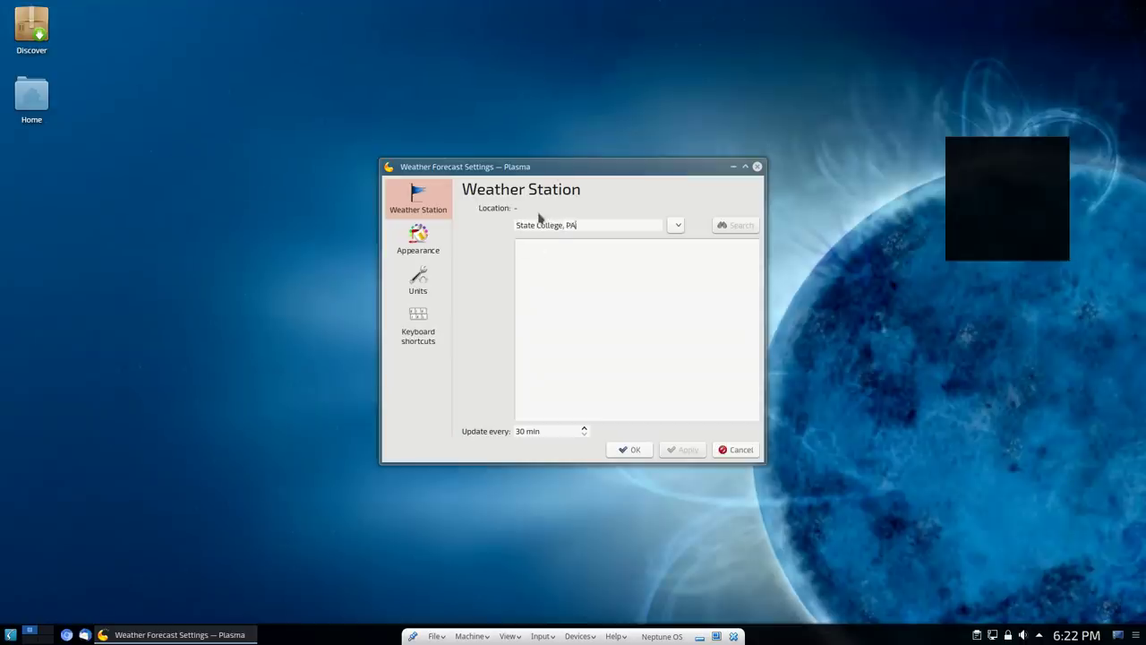
{"action": "key", "text": "Escape"}
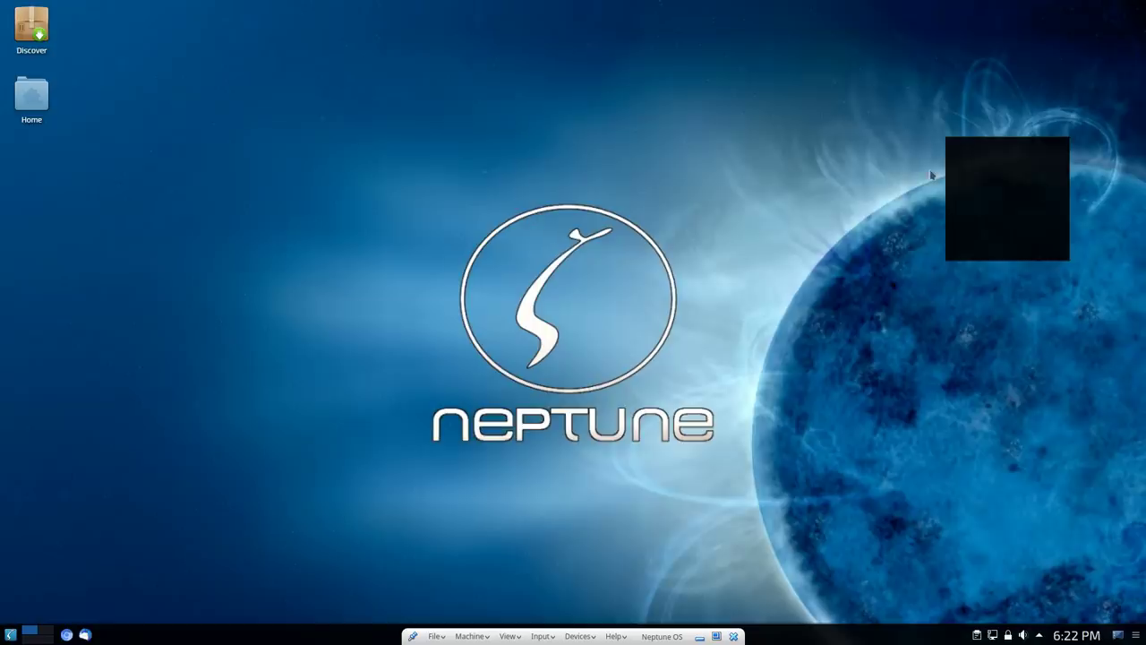
In the Weather Forecast settings, search for the station State College with wetter.com as the weather source.
{"action": "right_click", "coordinate": [984, 142]}
{"action": "left_click", "coordinate": [1018, 157]}
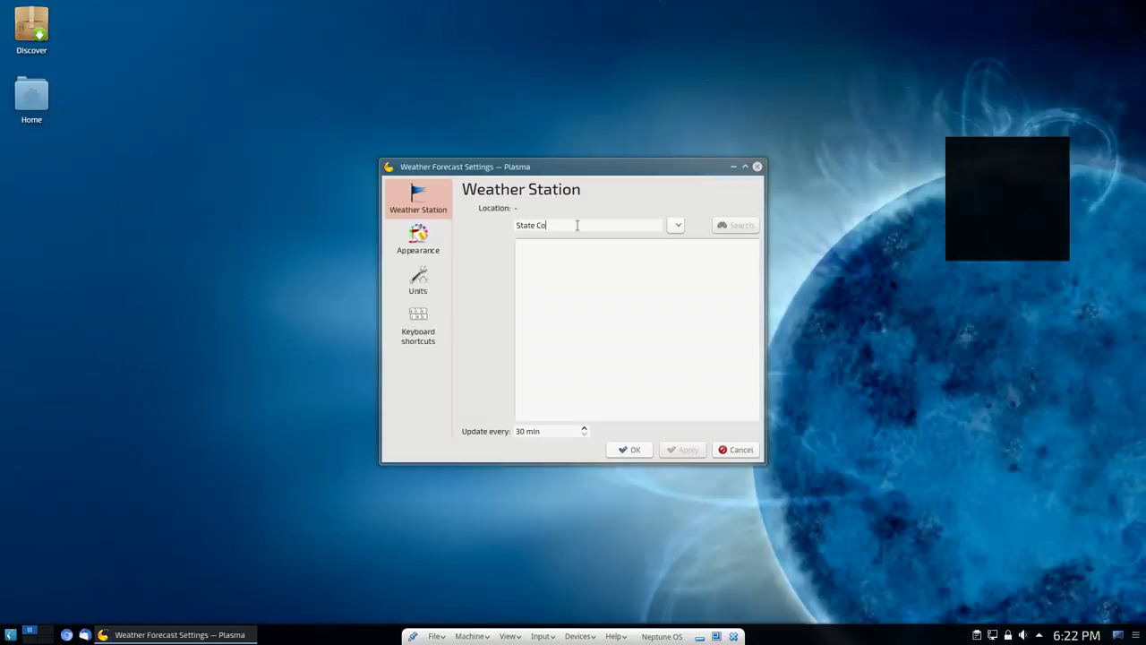
{"action": "type", "text": "ege"}
{"action": "left_click", "coordinate": [677, 227]}
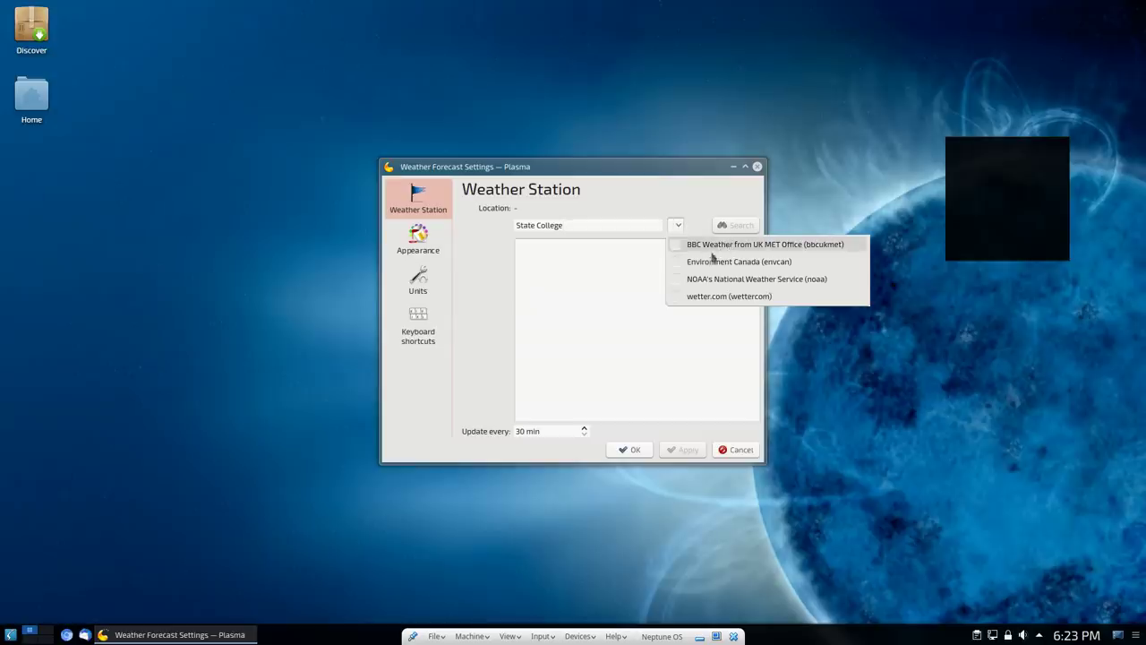
{"action": "left_click", "coordinate": [719, 301]}
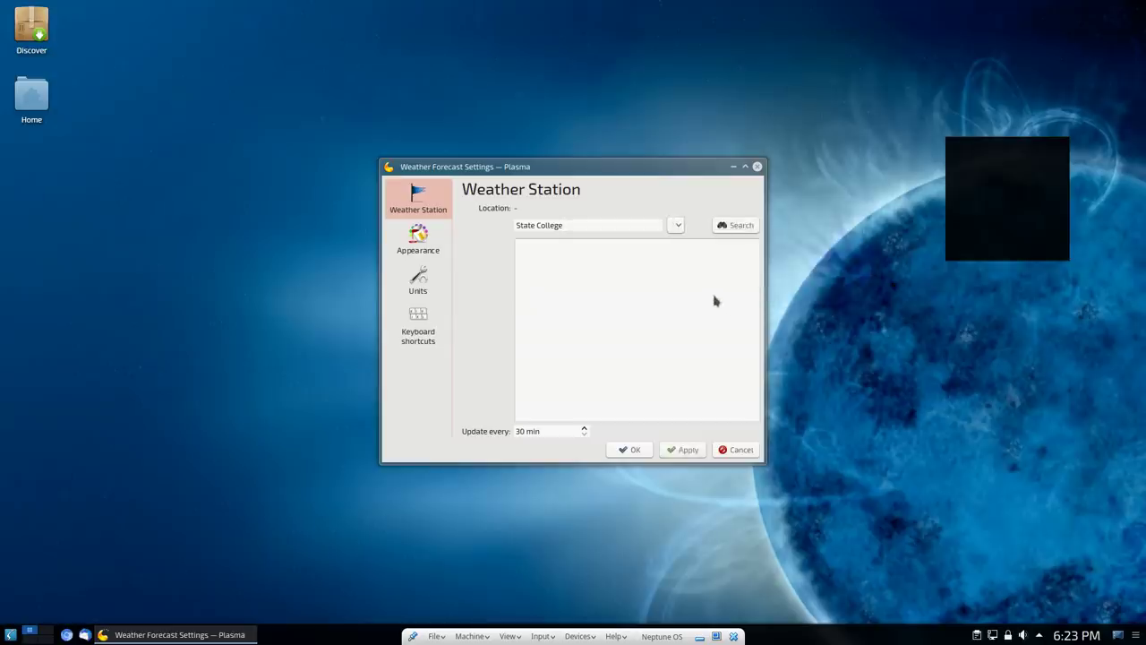
{"action": "left_click", "coordinate": [678, 225]}
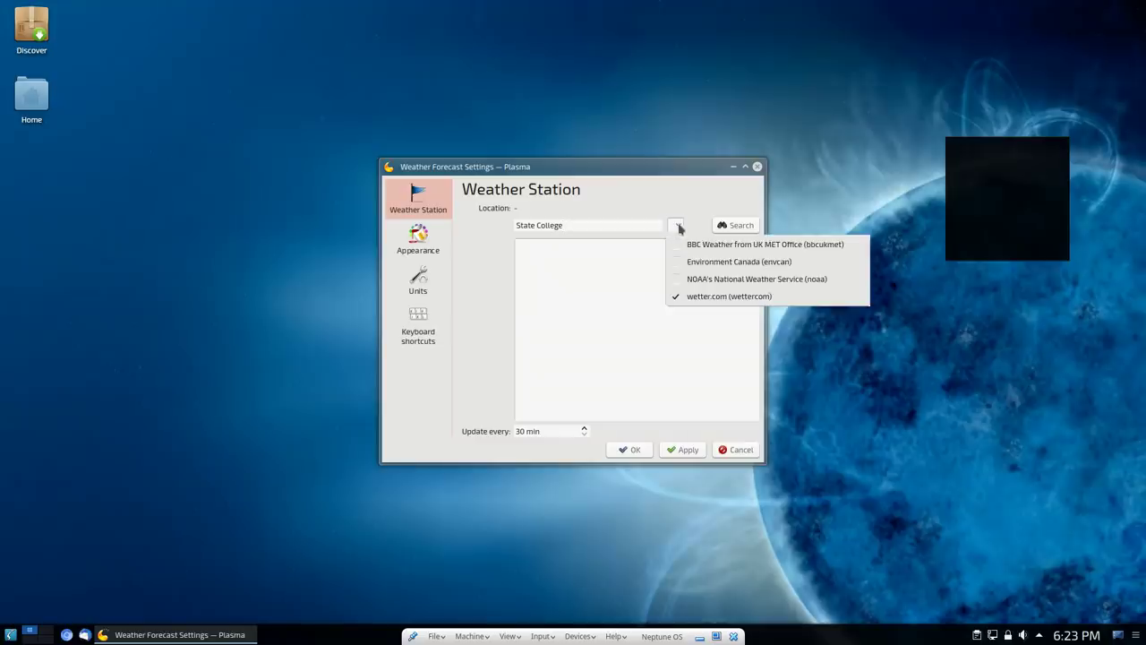
{"action": "left_click", "coordinate": [680, 229]}
{"action": "left_click", "coordinate": [737, 225]}
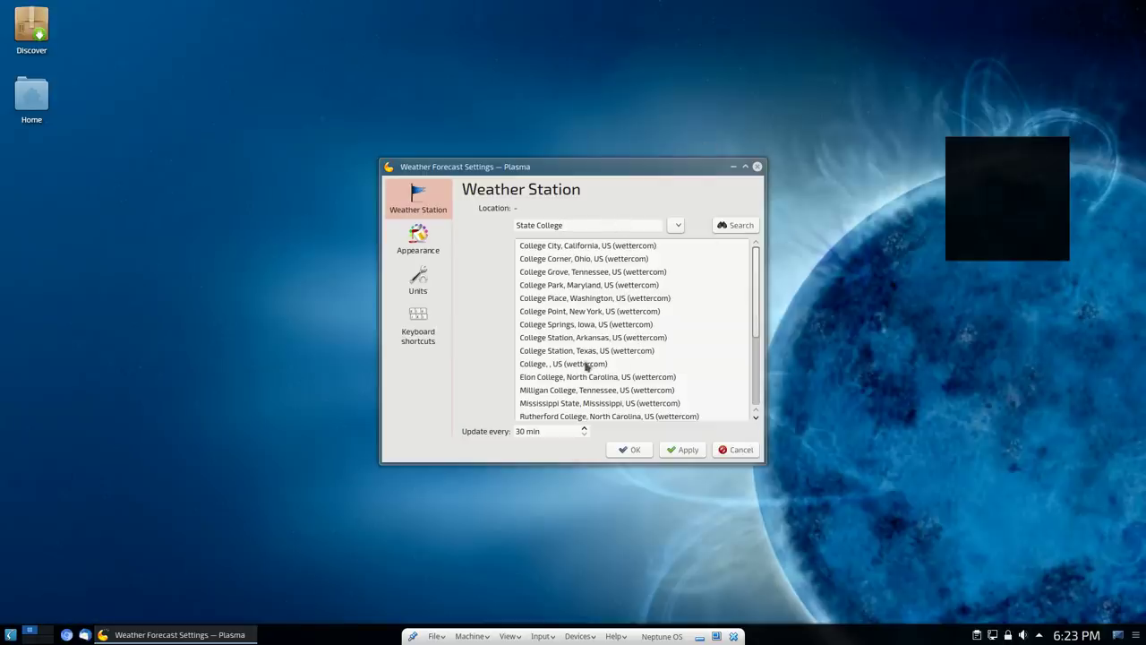
Apply State Line, Pennsylvania, US (wettercom) as the weather station and move the widget to the desktop's upper-right corner.
{"action": "scroll", "coordinate": [589, 379], "scroll_direction": "down", "scroll_amount": 3}
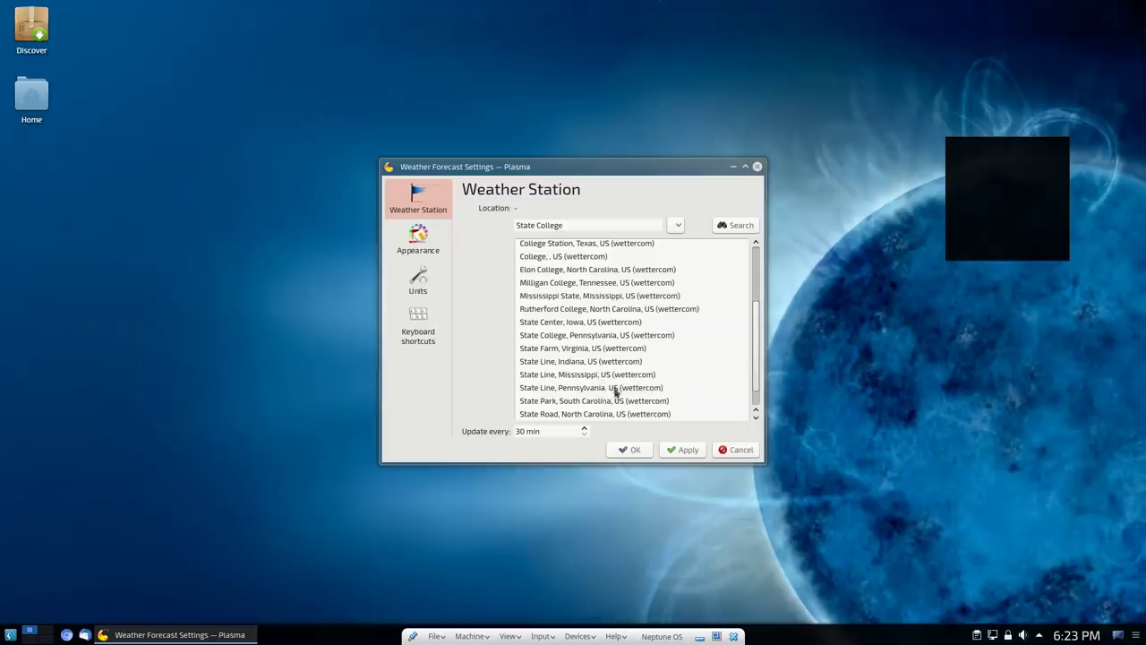
{"action": "left_click", "coordinate": [616, 389]}
{"action": "left_click", "coordinate": [686, 449]}
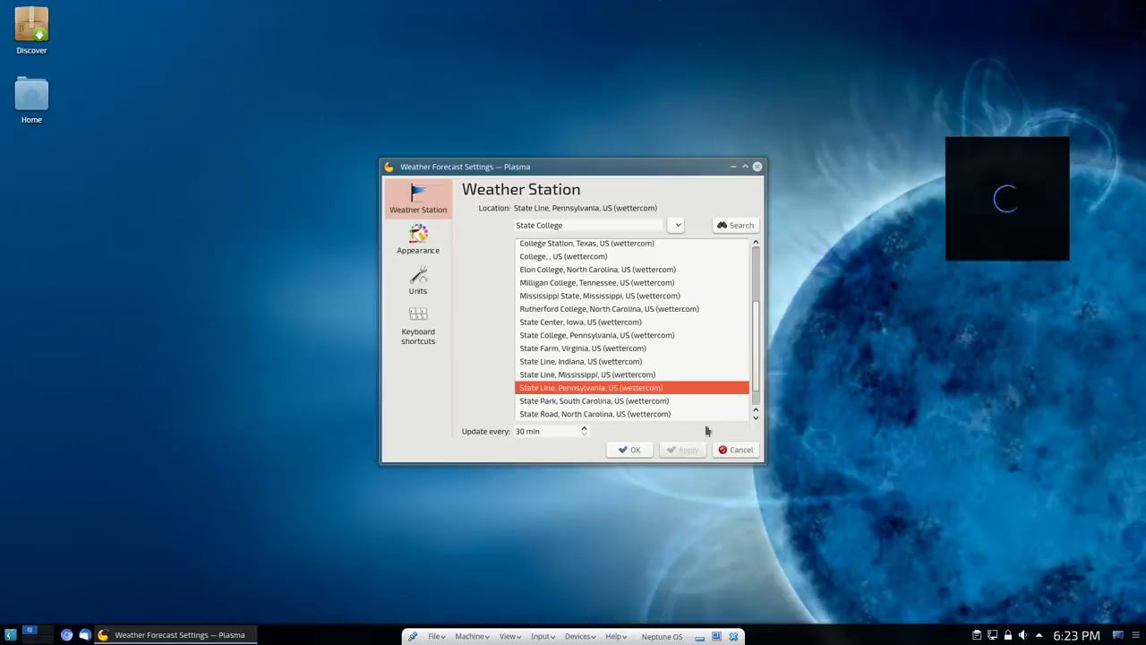
{"action": "left_click", "coordinate": [756, 166]}
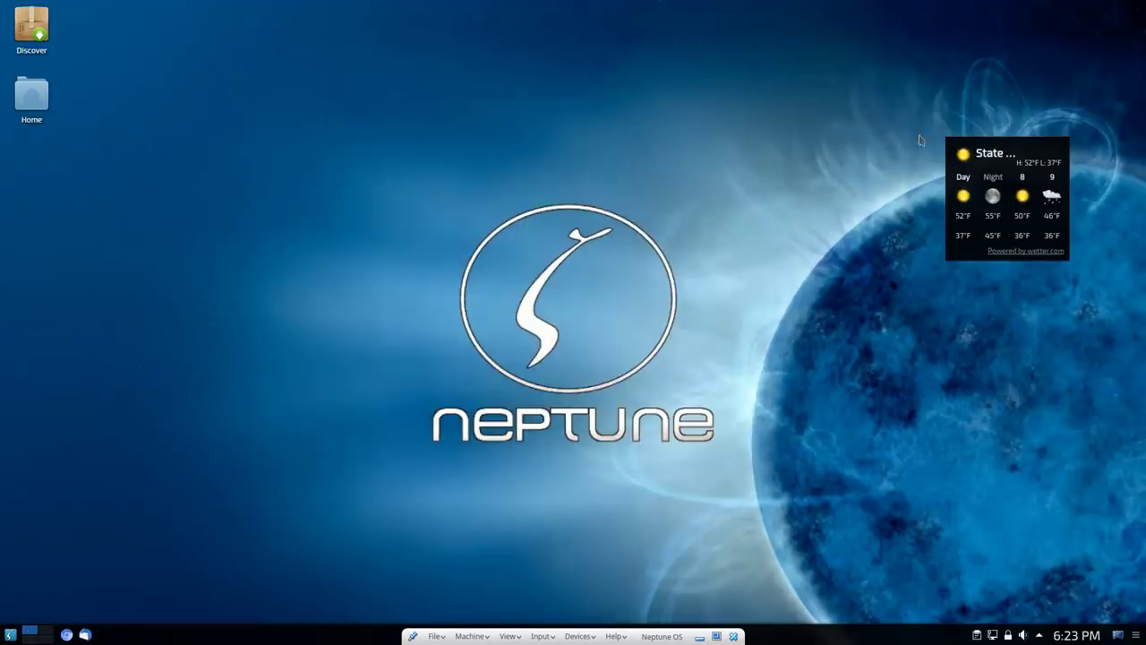
{"action": "left_click_drag", "start_coordinate": [1018, 145], "coordinate": [1096, 7]}
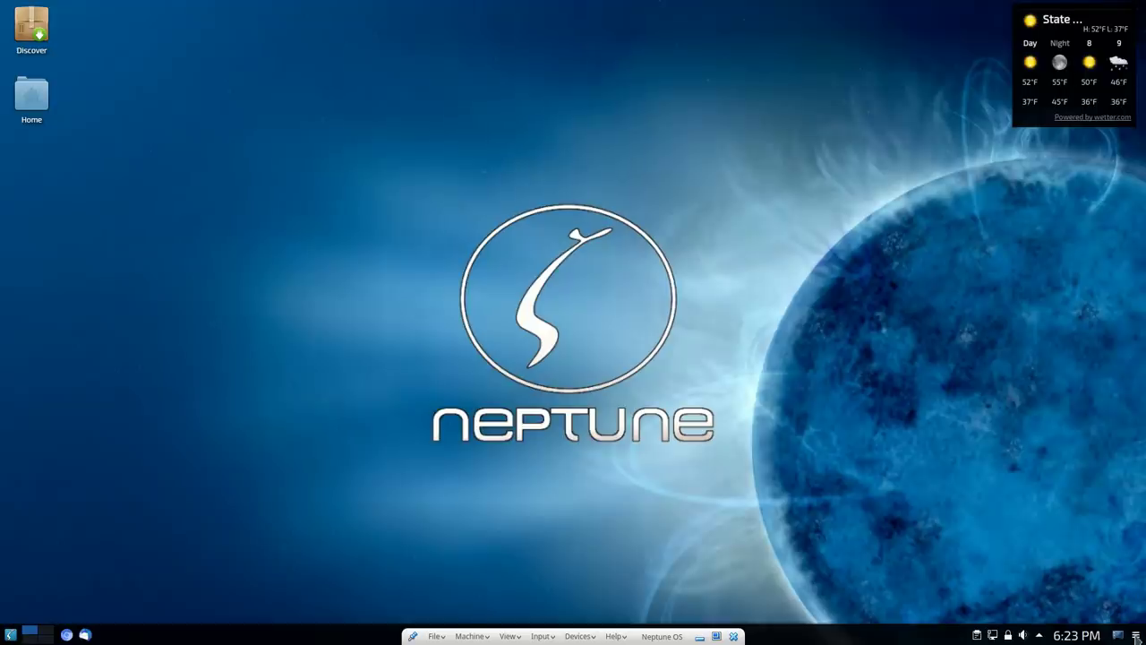
Lock the desktop widgets and unlock them again.
{"action": "right_click", "coordinate": [975, 439]}
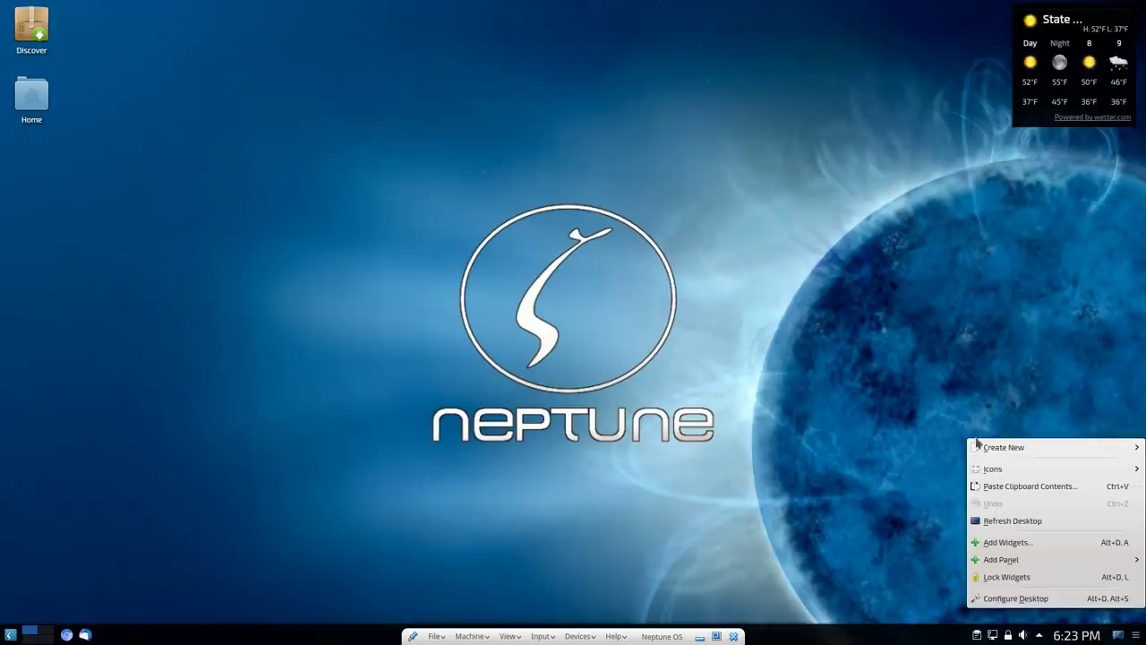
{"action": "left_click", "coordinate": [1005, 579]}
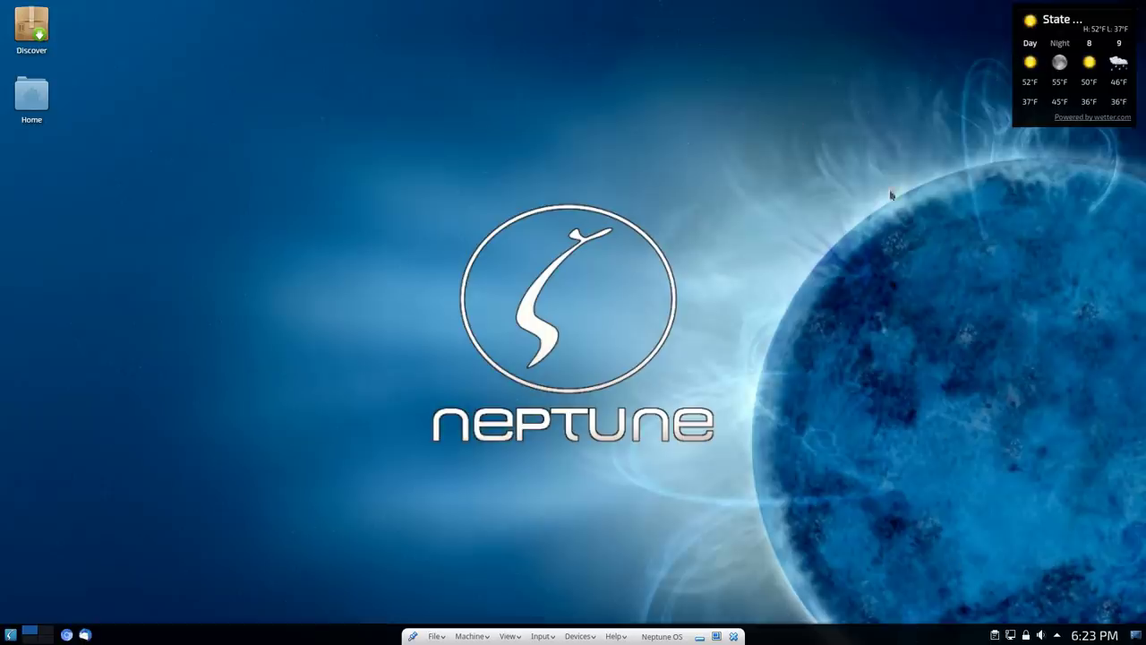
{"action": "right_click", "coordinate": [415, 344]}
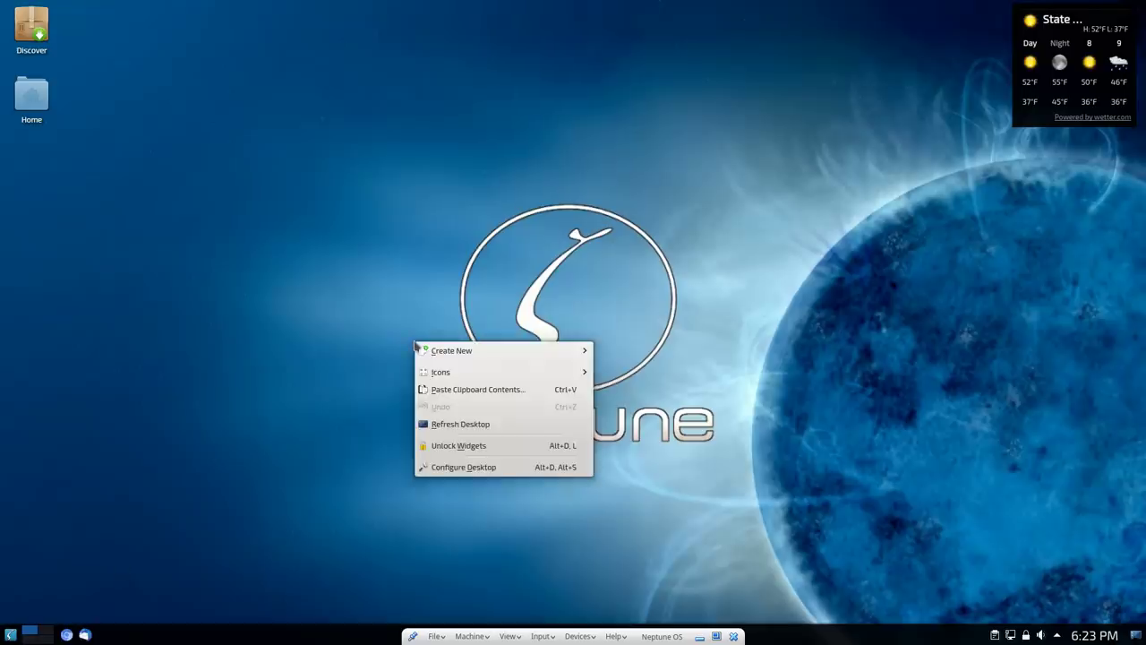
{"action": "left_click", "coordinate": [473, 448]}
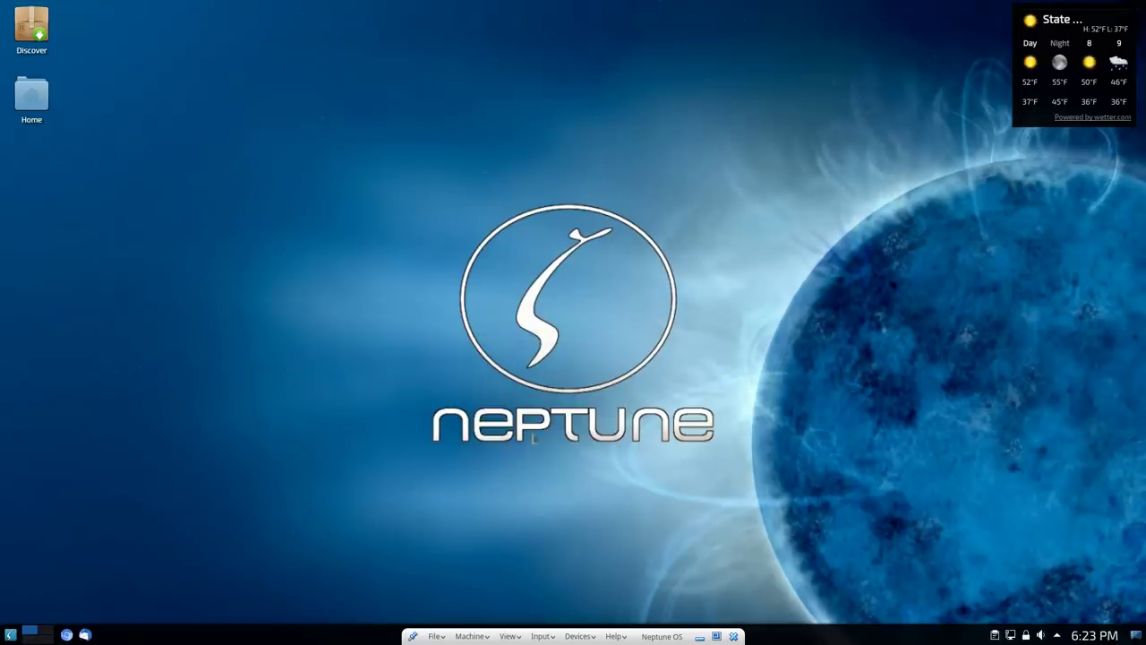
{"action": "right_click", "coordinate": [710, 382]}
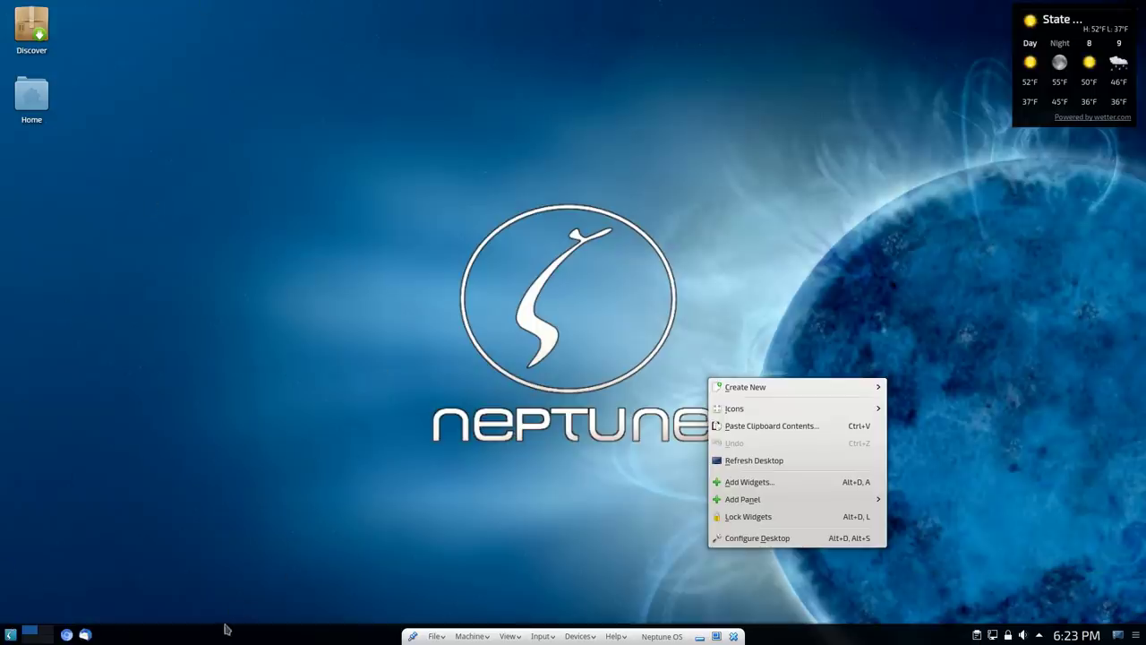
{"action": "left_click", "coordinate": [392, 573]}
View the alternative widgets offered for the panel's Task Manager without switching.
{"action": "right_click", "coordinate": [237, 636]}
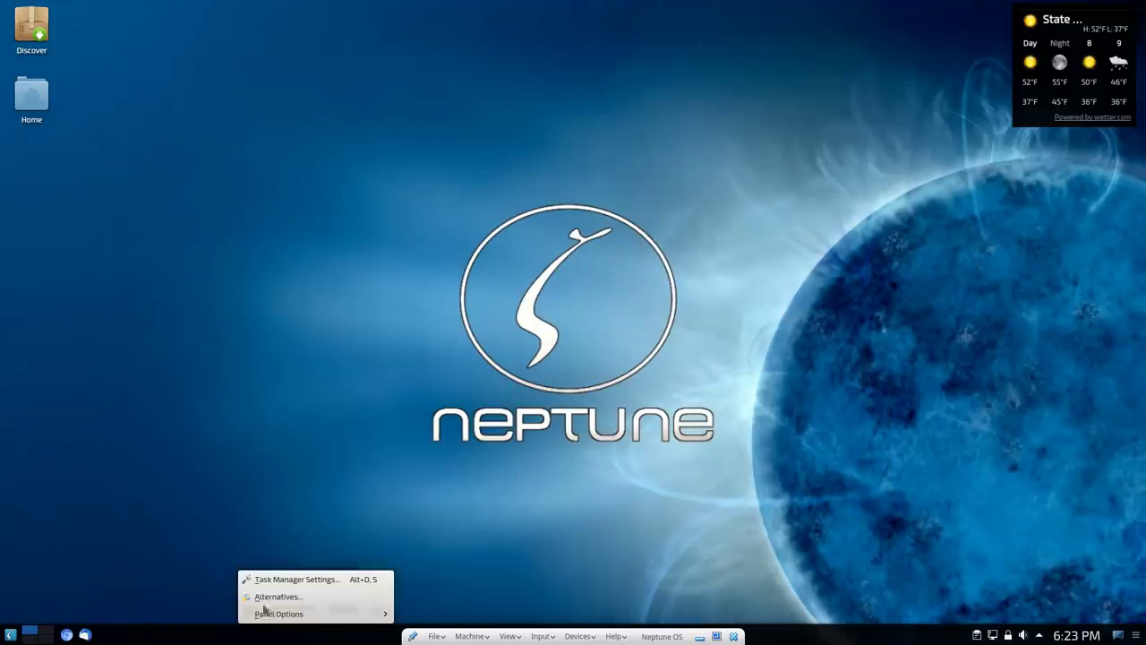
{"action": "left_click", "coordinate": [267, 597]}
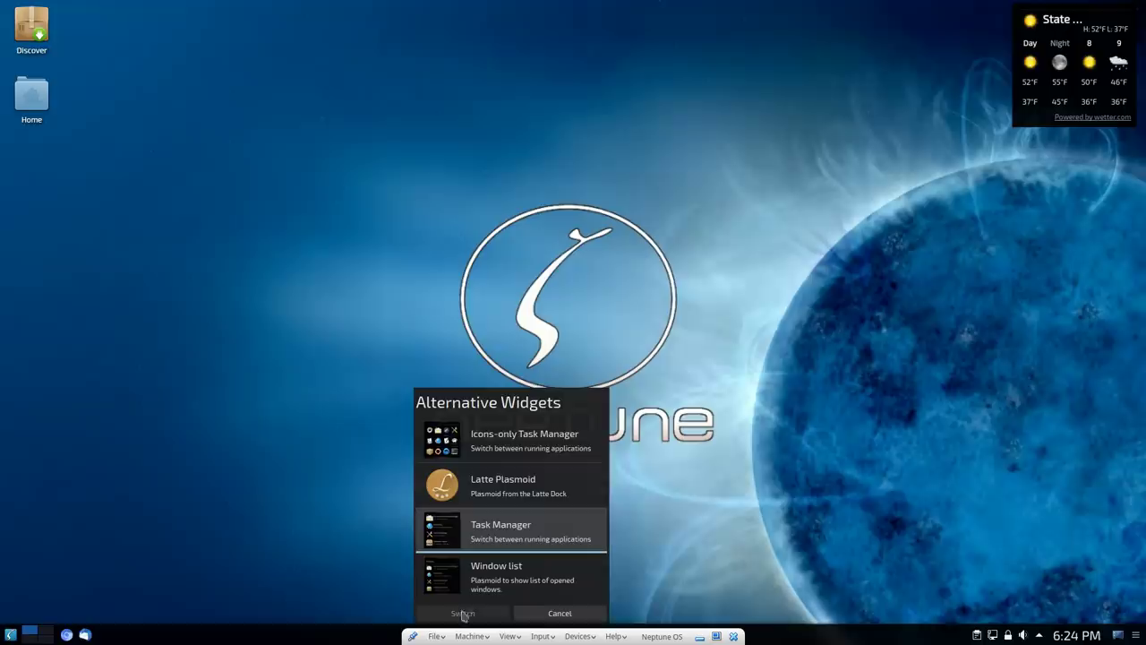
{"action": "left_click", "coordinate": [581, 615]}
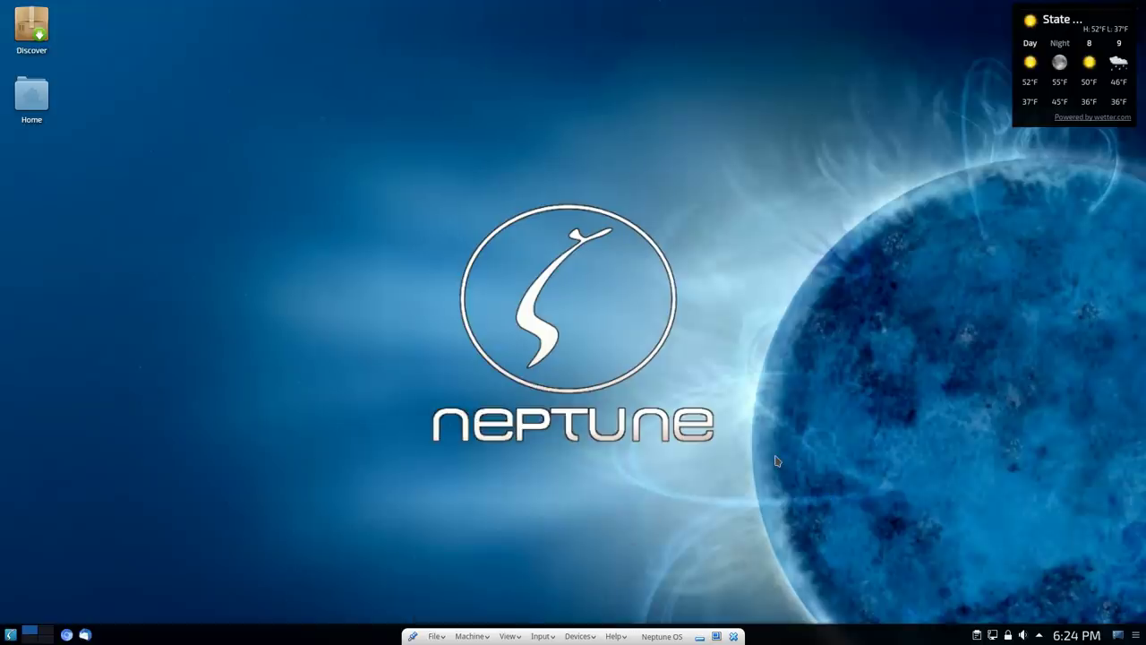